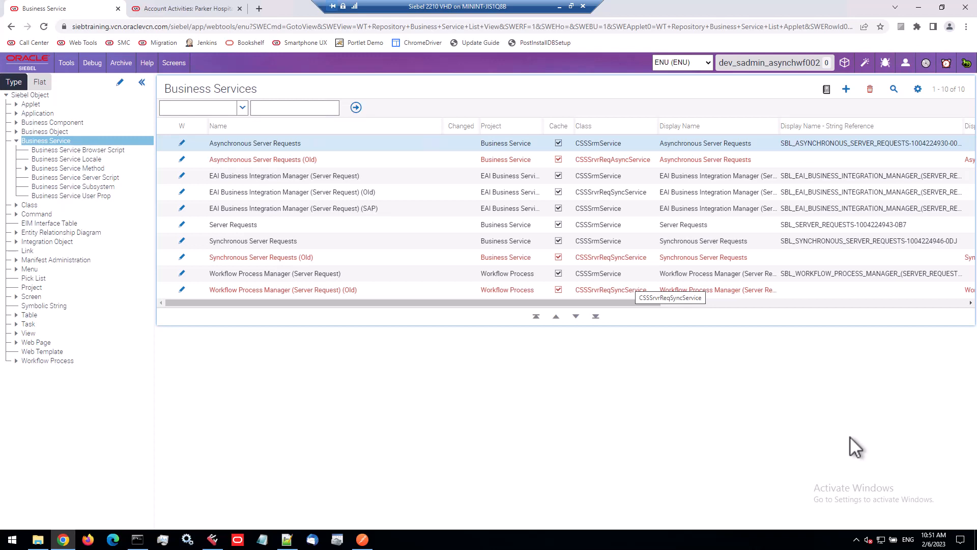
# Open the method arguments of the SubmitRequest method of the Asynchronous Server Requests business service
pyautogui.click(303, 145)
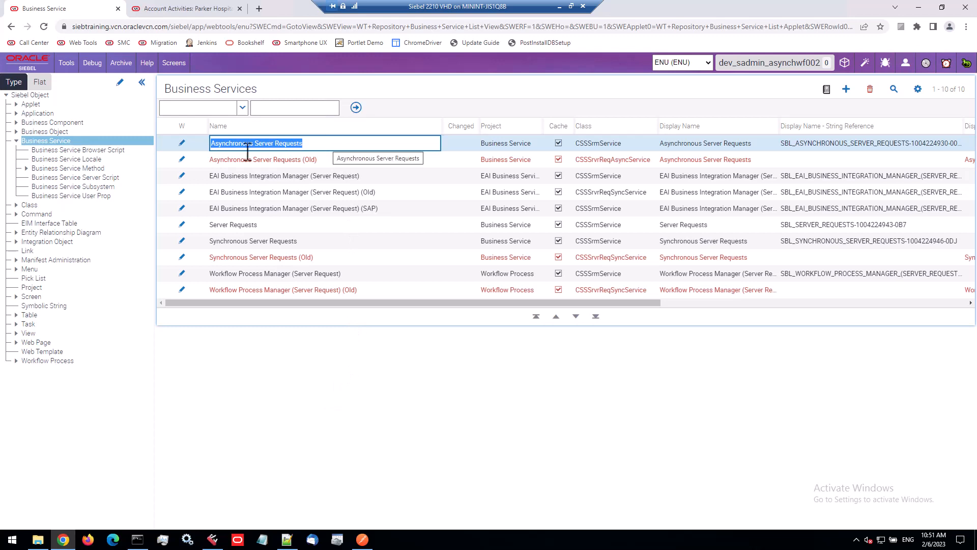
pyautogui.click(65, 171)
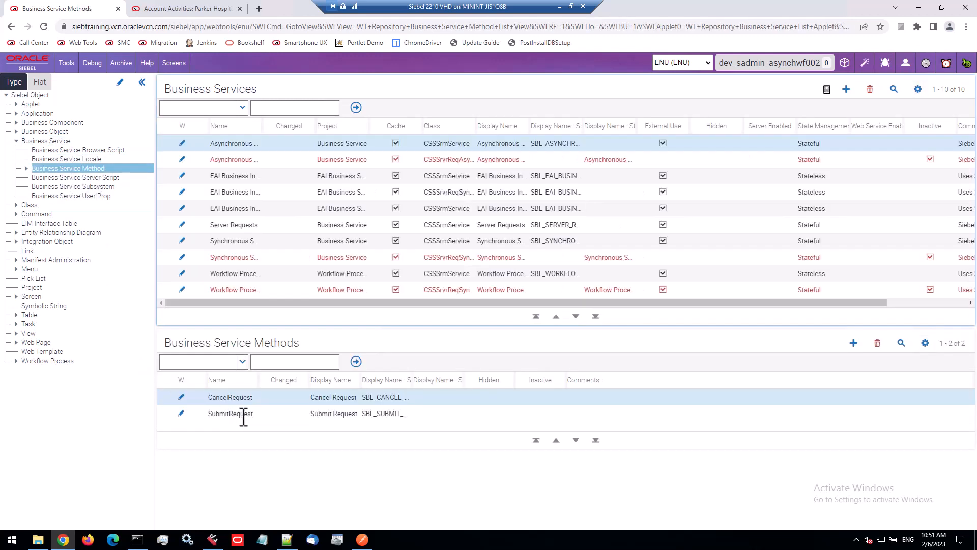
pyautogui.click(244, 414)
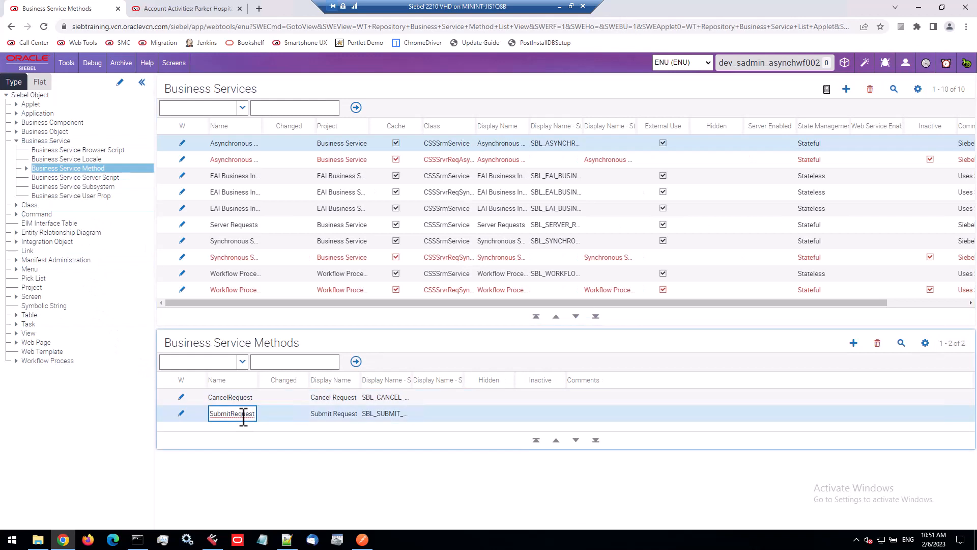
pyautogui.click(26, 168)
pyautogui.click(68, 178)
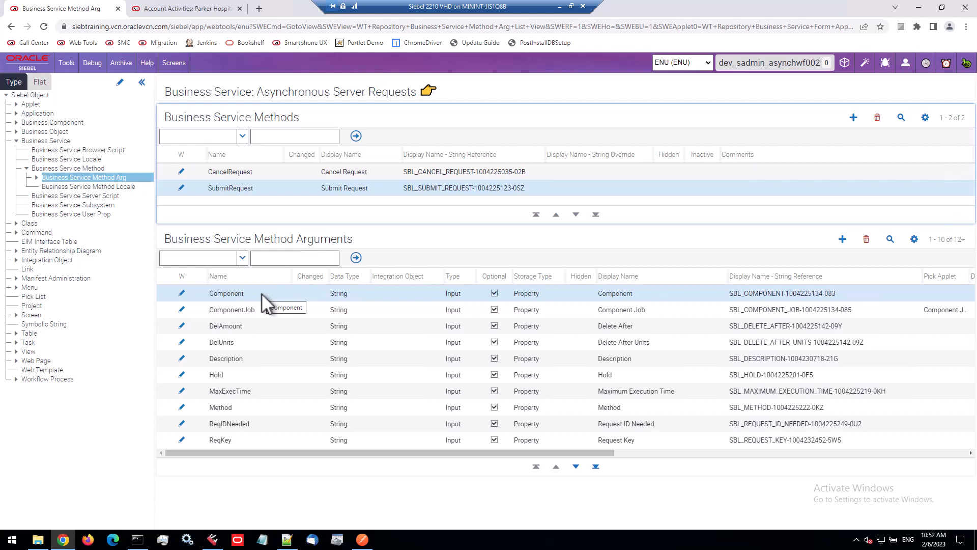
# Switch to the Siebel client tab and open the Server Management Jobs list
pyautogui.click(194, 8)
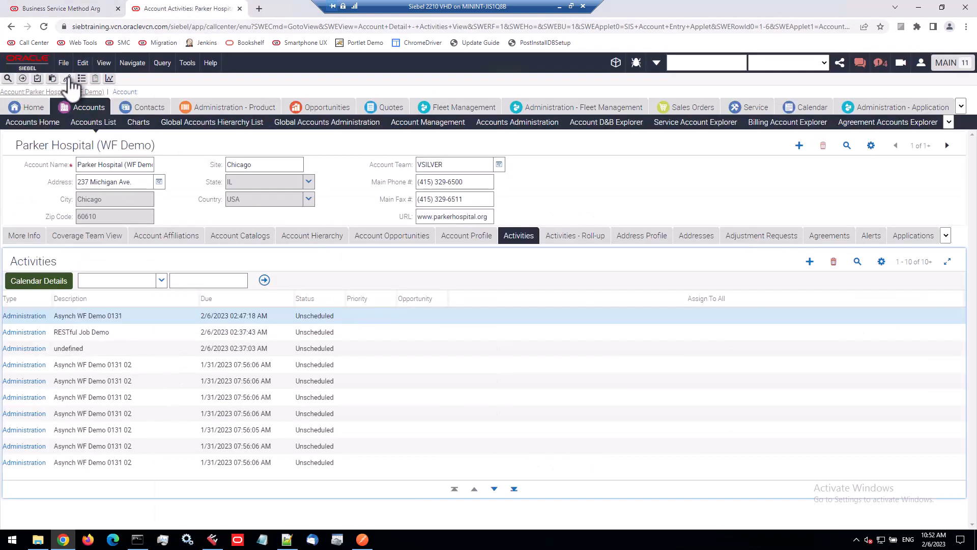
pyautogui.click(67, 79)
pyautogui.click(32, 104)
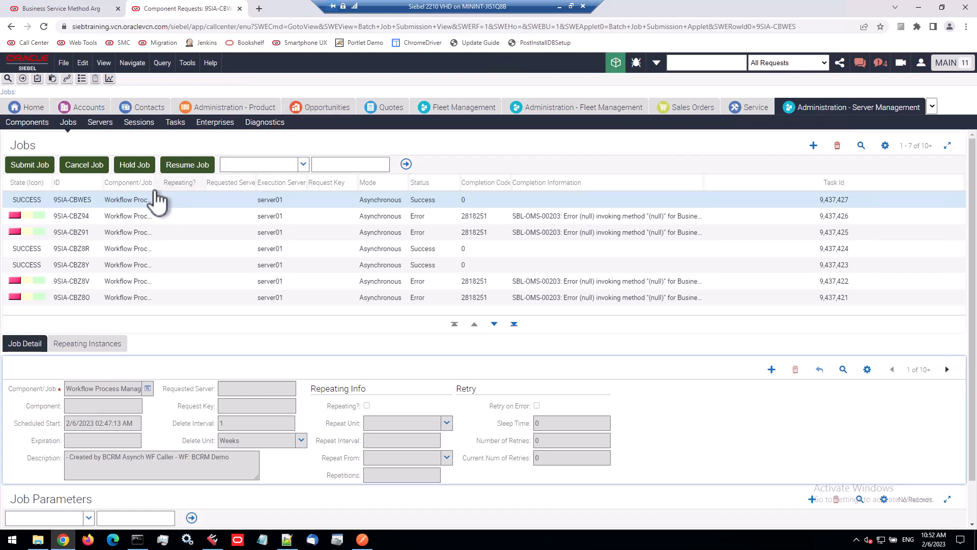
# Widen the Component/Job column and inspect the latest Workflow Process Manager job and its mode
pyautogui.moveTo(152, 183); pyautogui.dragTo(264, 185)
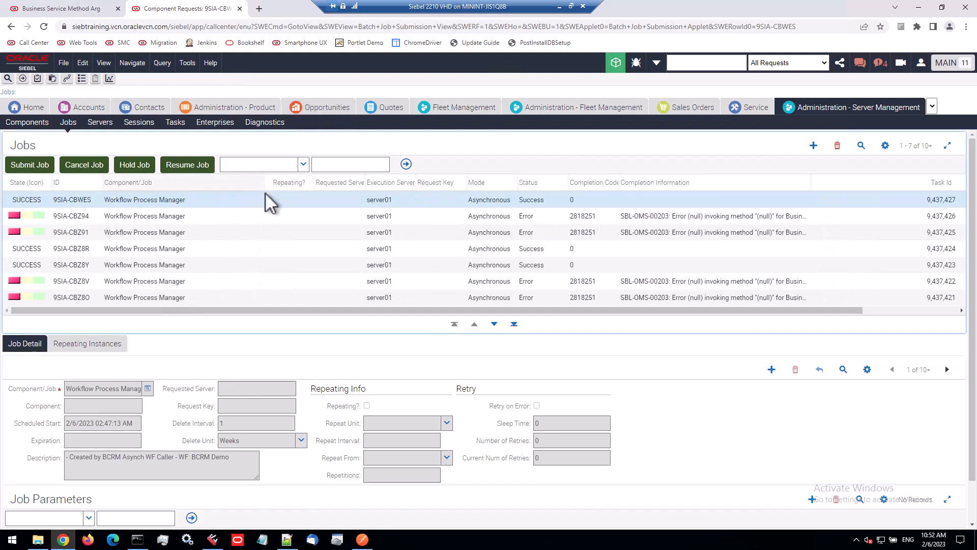
pyautogui.click(193, 200)
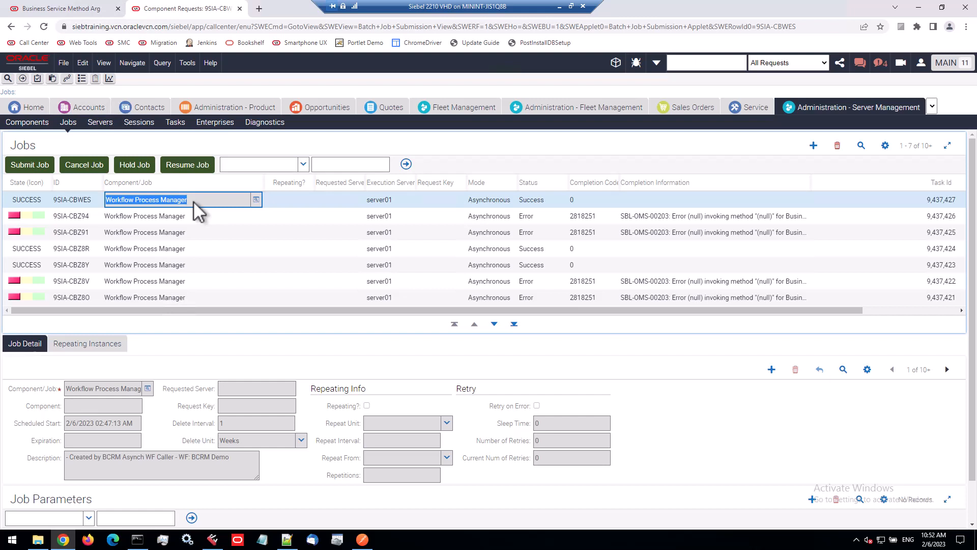
pyautogui.click(491, 200)
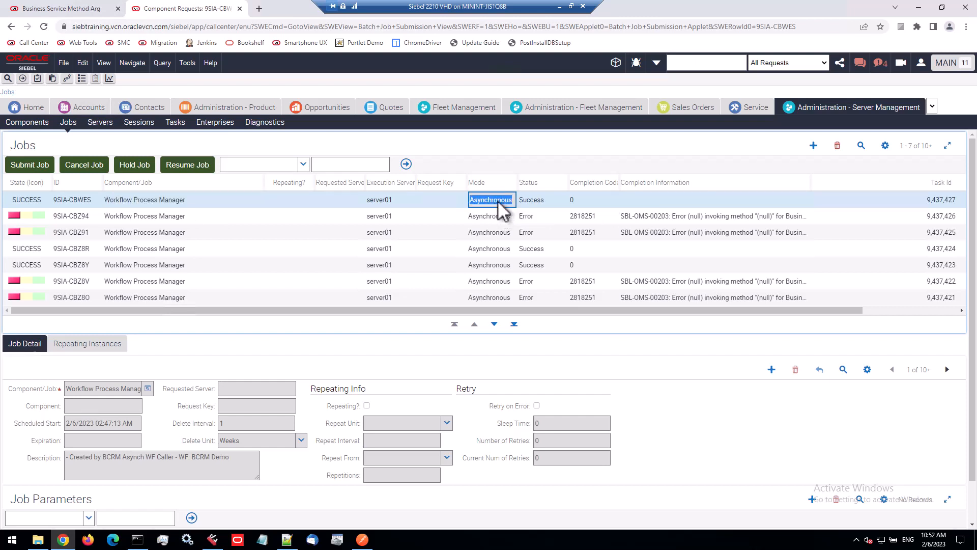
pyautogui.click(813, 147)
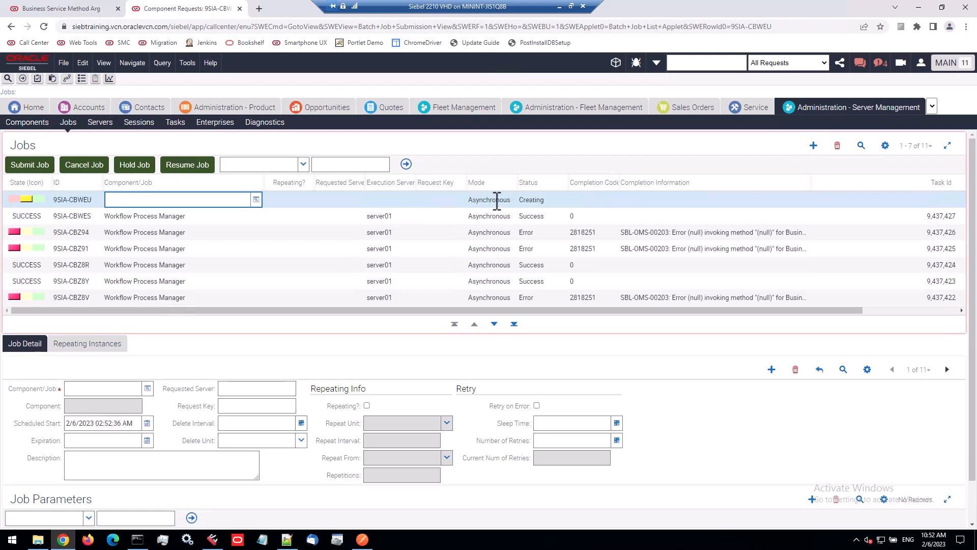
pyautogui.click(496, 200)
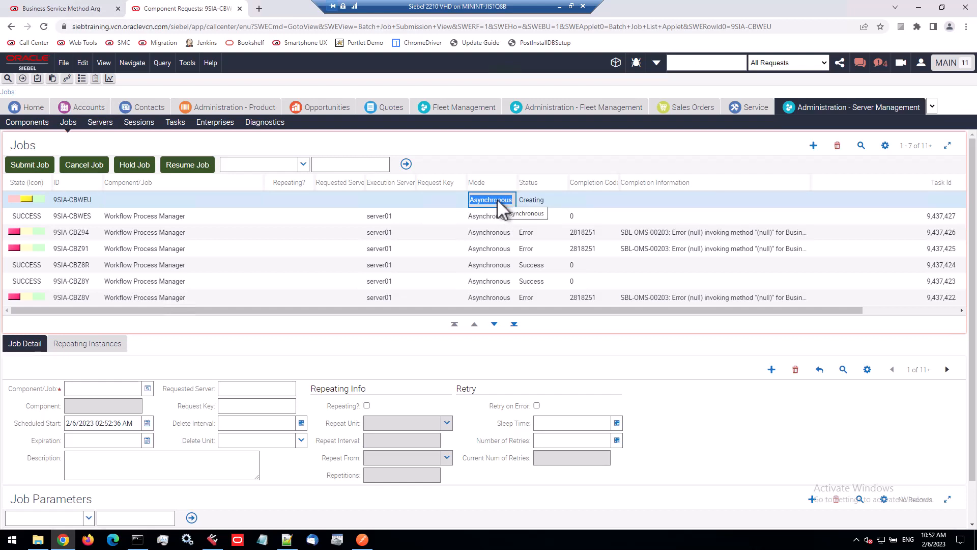
pyautogui.press('Escape')
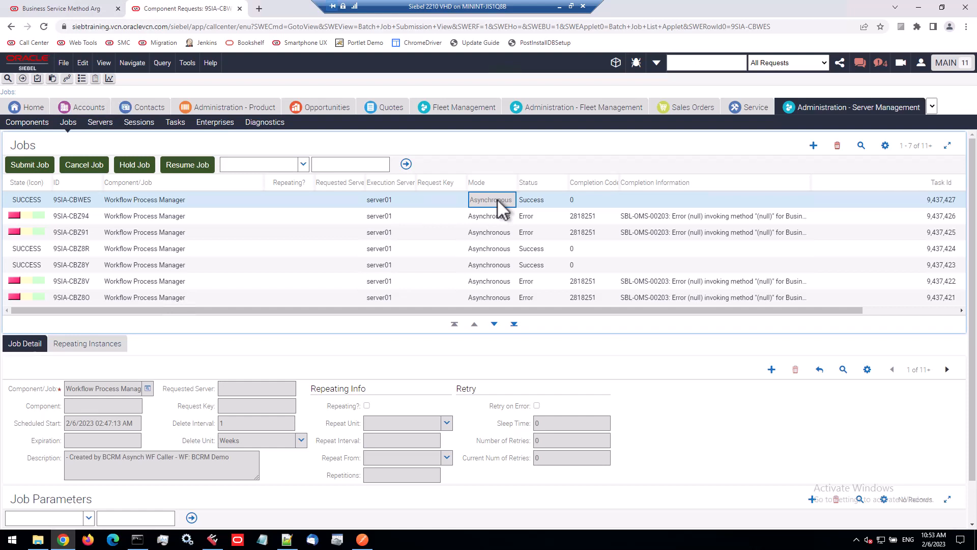
# Inspect the selected job's component and requested server details
pyautogui.click(208, 201)
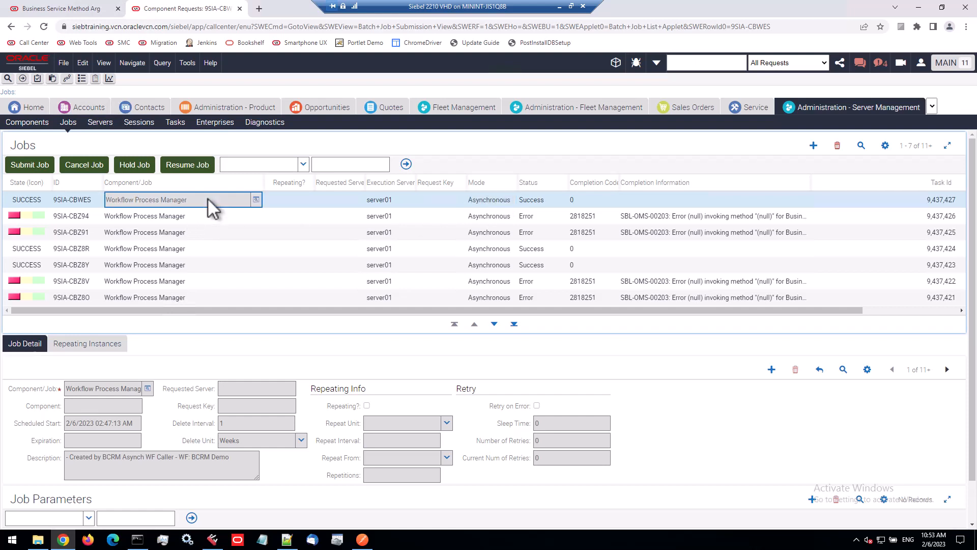
pyautogui.click(220, 389)
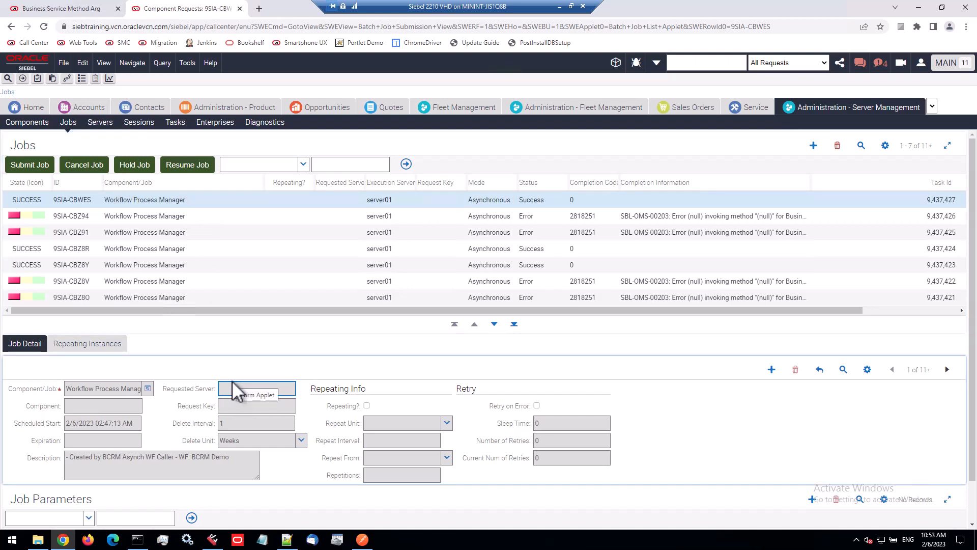
pyautogui.click(210, 199)
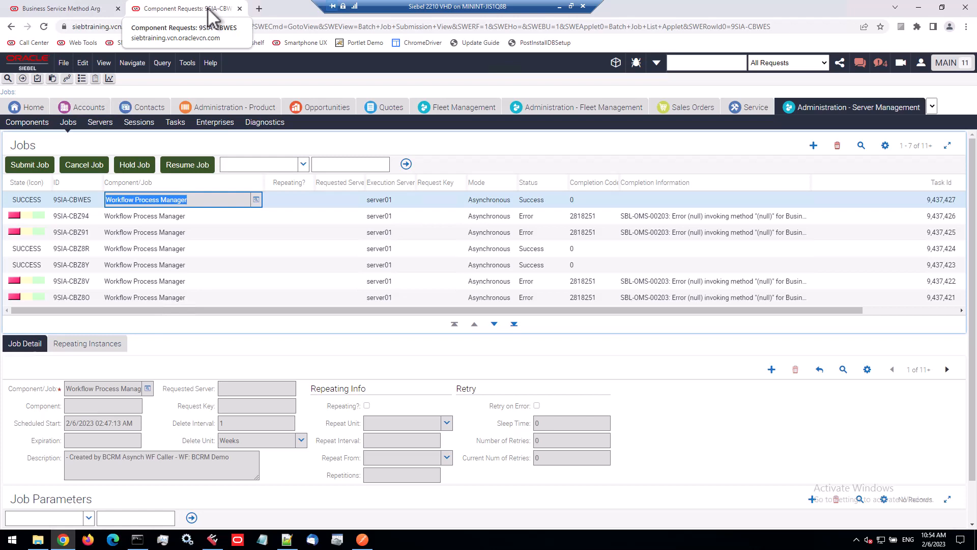
# Return to the Web Tools tab and open the user properties of the Asynchronous Server Requests business service
pyautogui.click(76, 9)
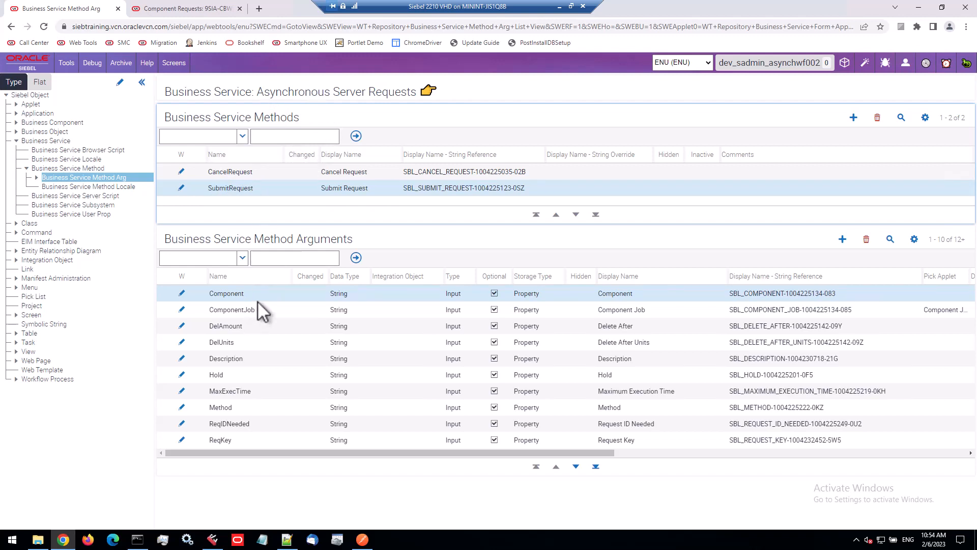
pyautogui.click(263, 96)
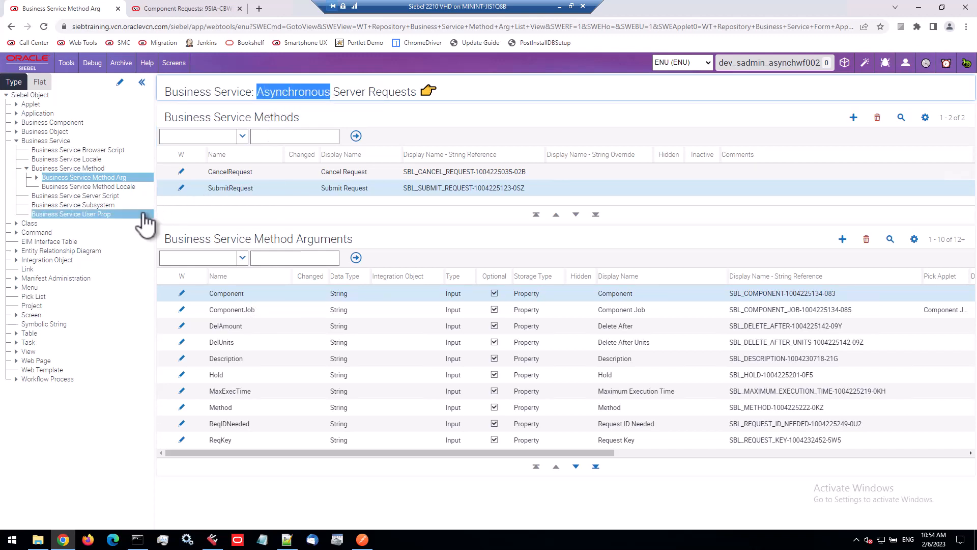
pyautogui.click(105, 214)
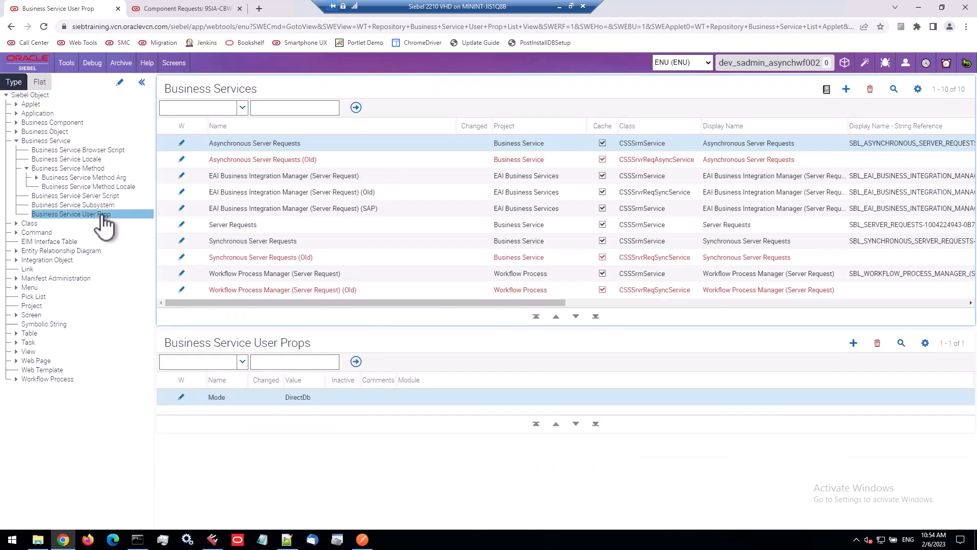
# Examine the Mode user property of the Asynchronous and Synchronous Server Requests business services
pyautogui.click(293, 398)
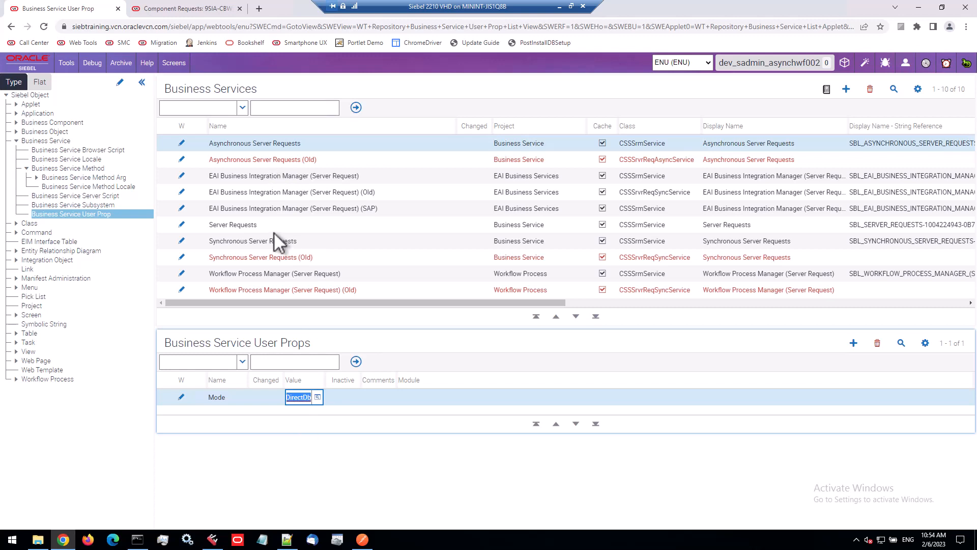
pyautogui.click(308, 242)
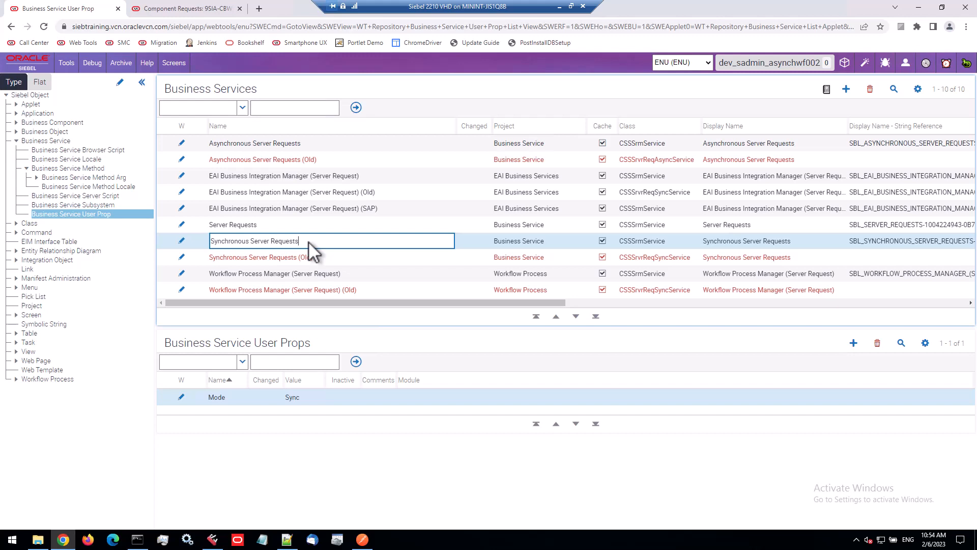
pyautogui.click(306, 398)
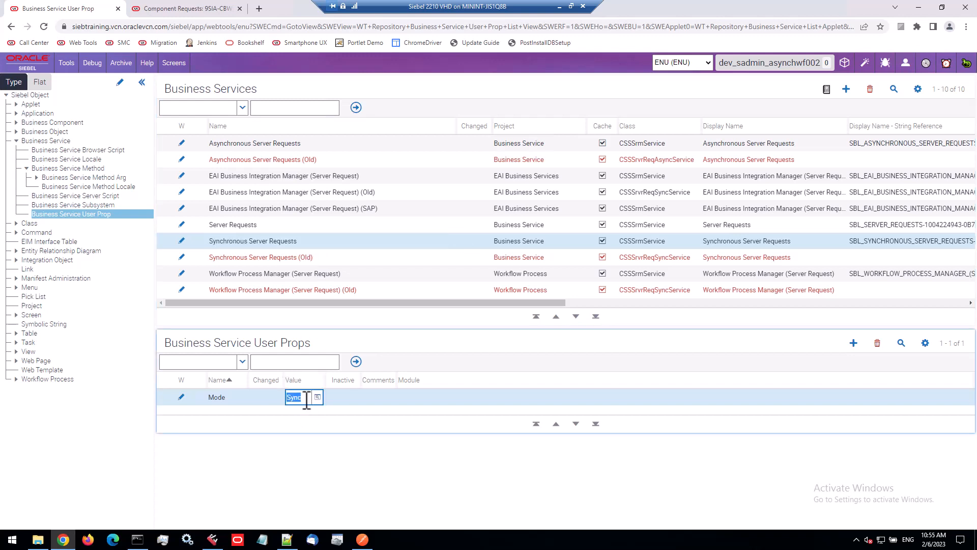
pyautogui.click(322, 245)
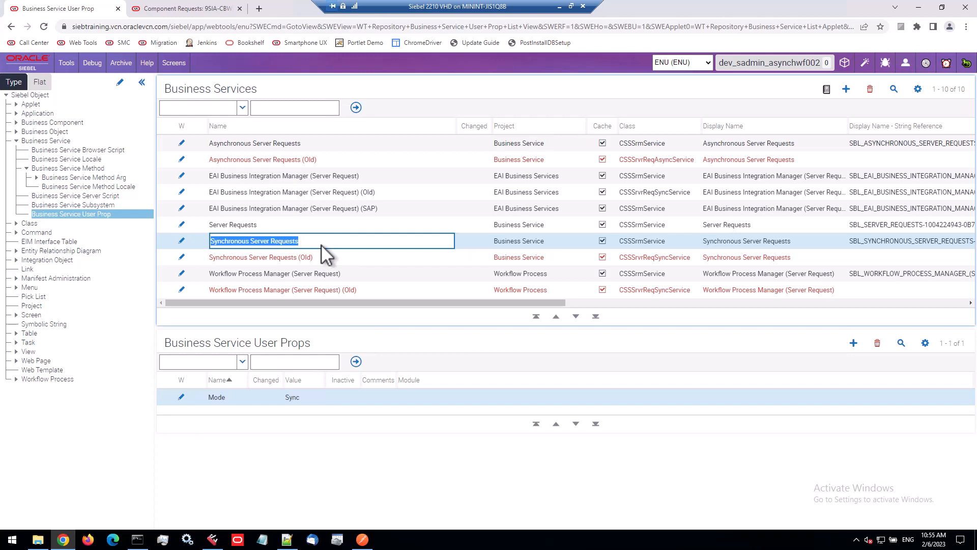
# Examine the user properties of the EAI Business Integration Manager (SAP) and Workflow Process Manager (Server Request) services
pyautogui.click(667, 208)
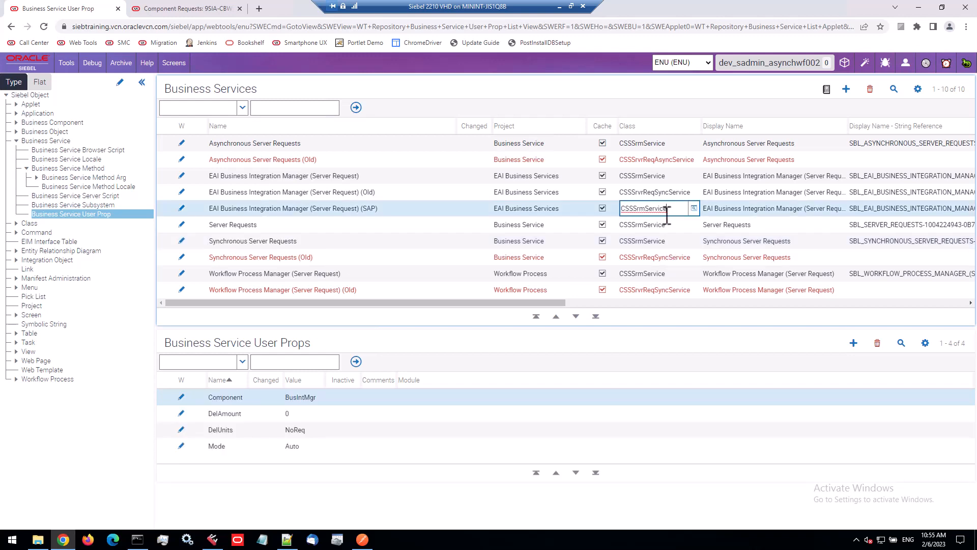
pyautogui.click(666, 275)
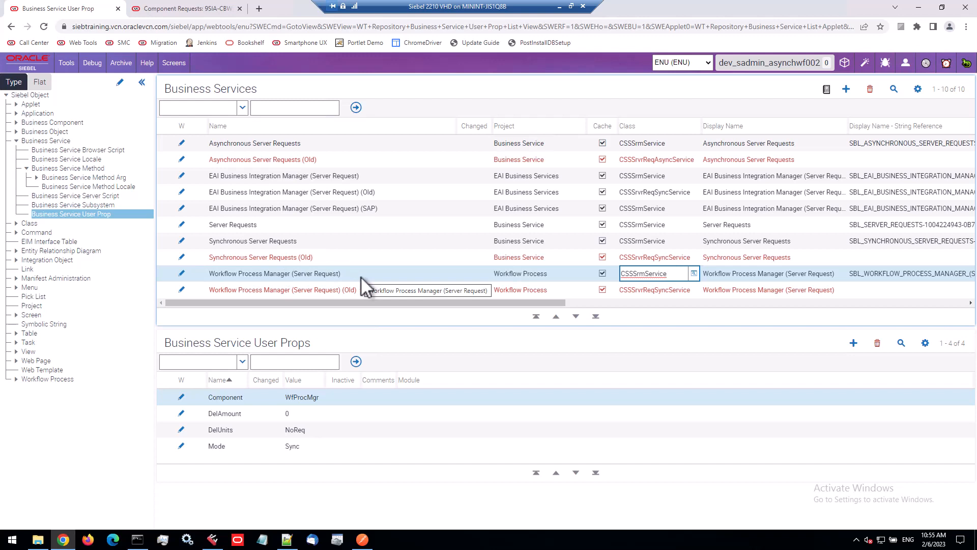
pyautogui.click(311, 397)
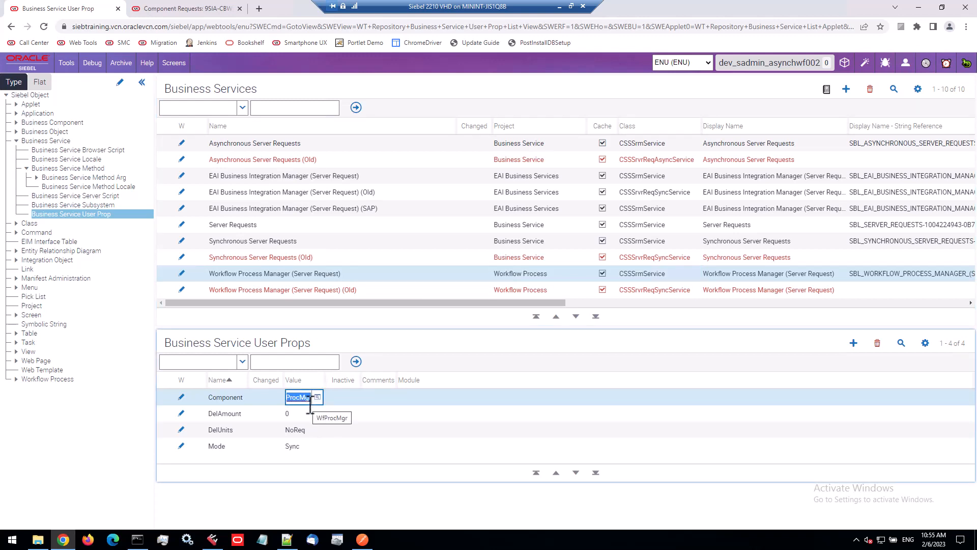
pyautogui.click(303, 447)
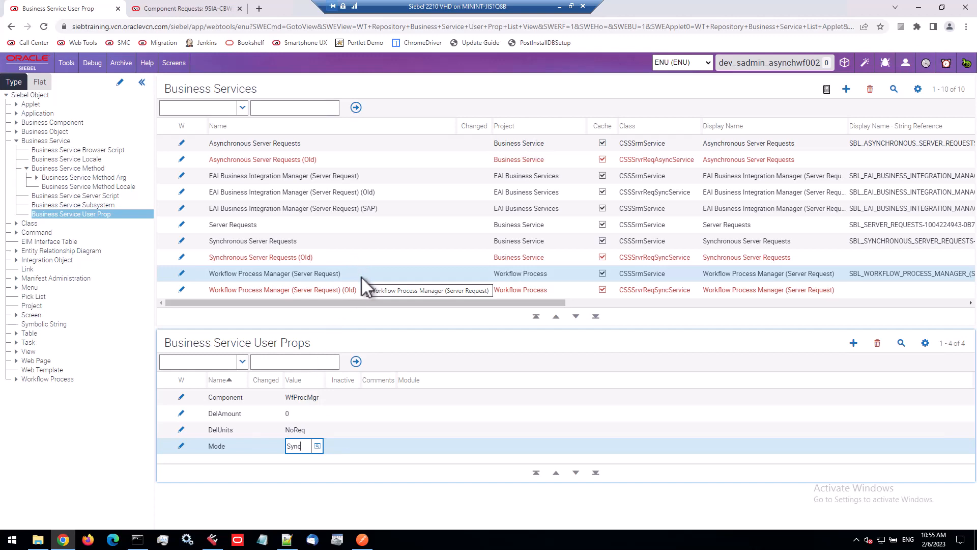
# Select the Asynchronous Server Requests name and open the WF Step objects in the flat object list
pyautogui.click(334, 141)
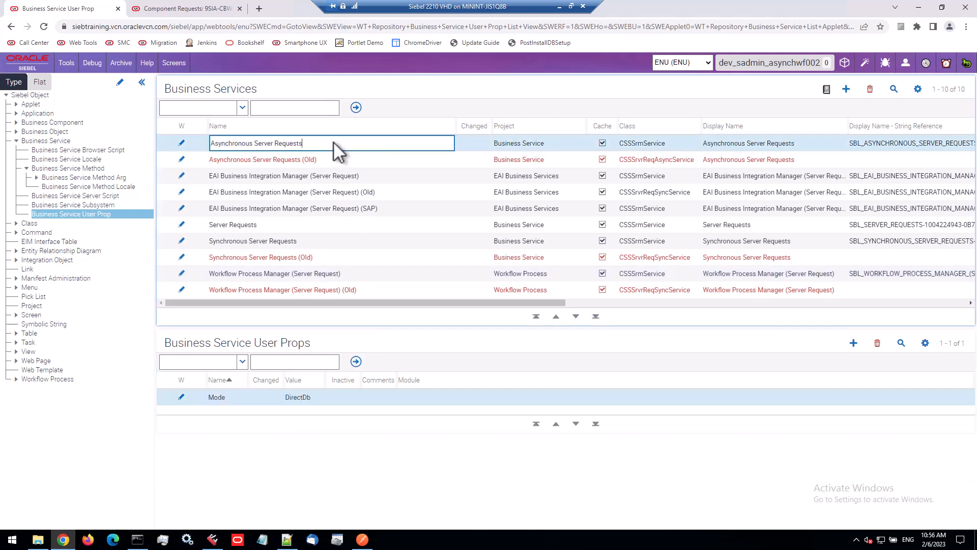
pyautogui.moveTo(334, 141); pyautogui.dragTo(215, 144)
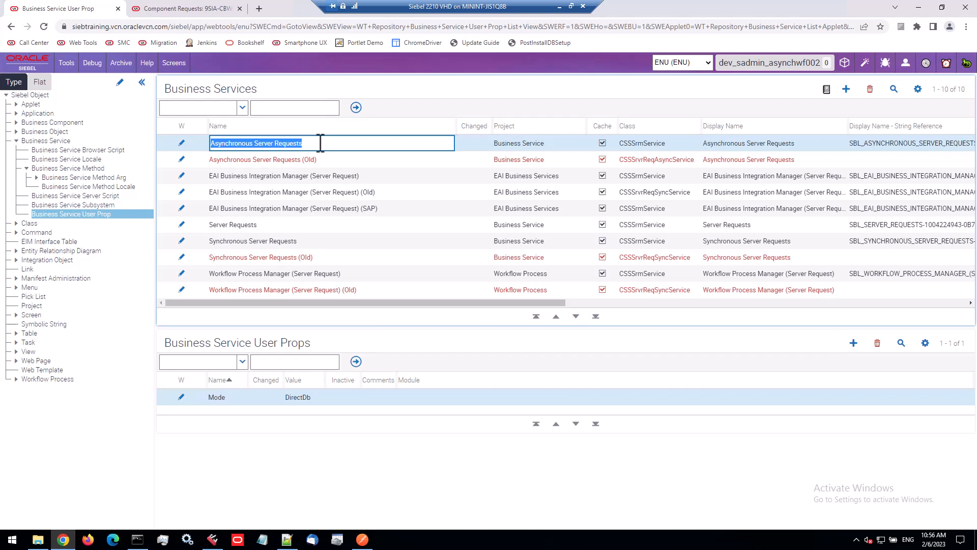
pyautogui.click(41, 81)
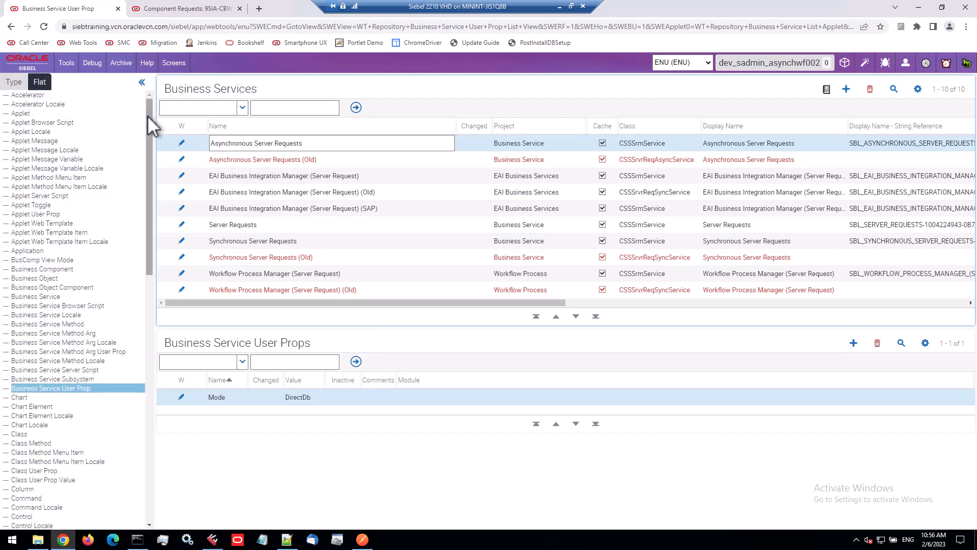
pyautogui.moveTo(148, 115); pyautogui.dragTo(145, 448)
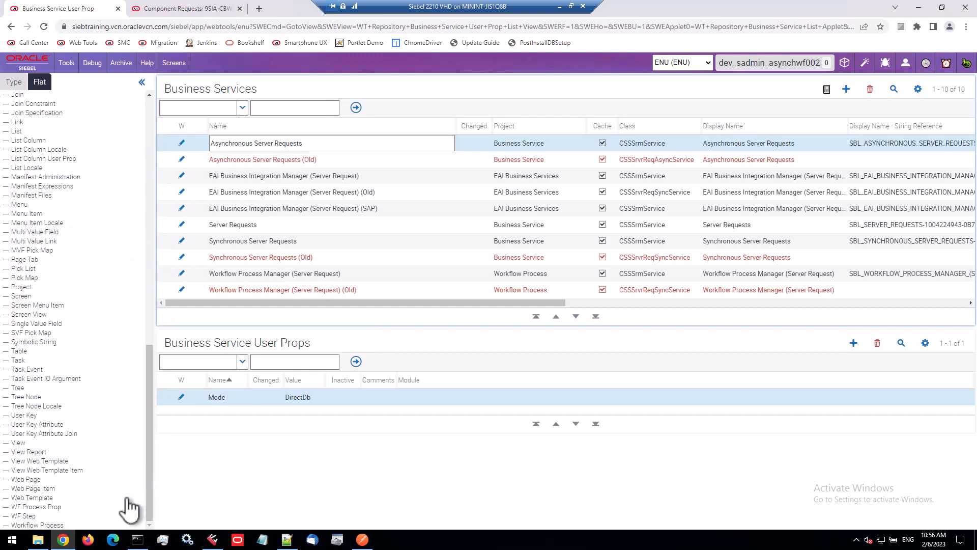
pyautogui.click(24, 516)
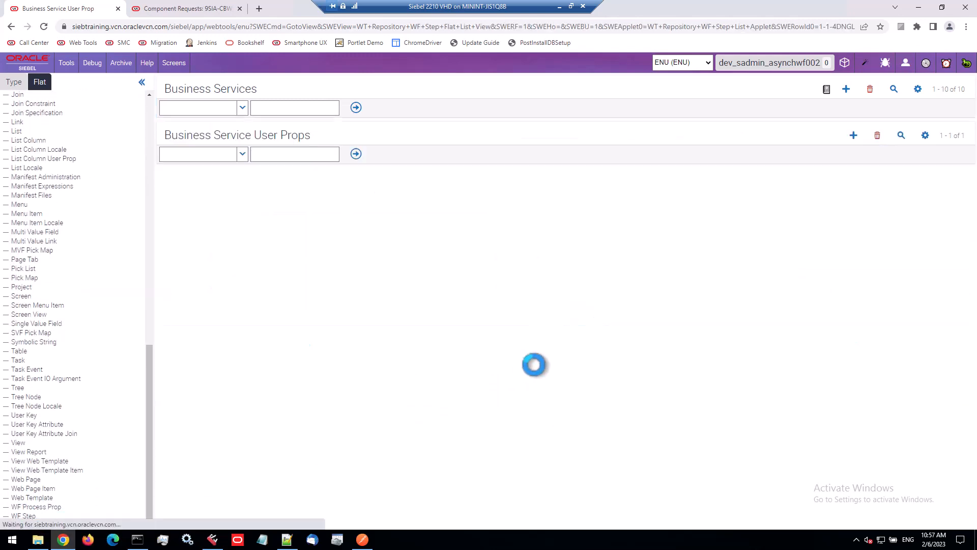
# Query WF Steps whose business service name matches Asynchronous Server* and scroll to their parent workflows
pyautogui.click(890, 89)
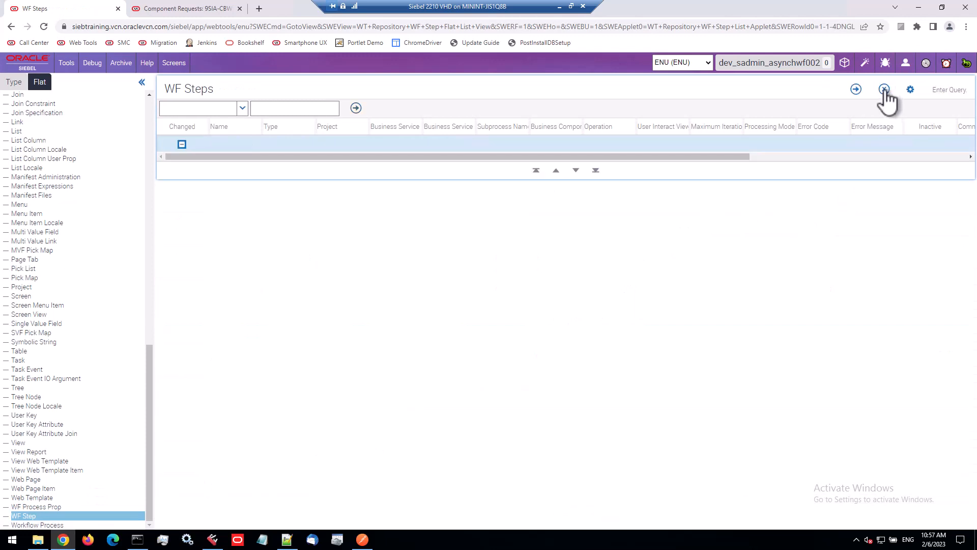
pyautogui.moveTo(422, 126); pyautogui.dragTo(528, 126)
pyautogui.click(438, 143)
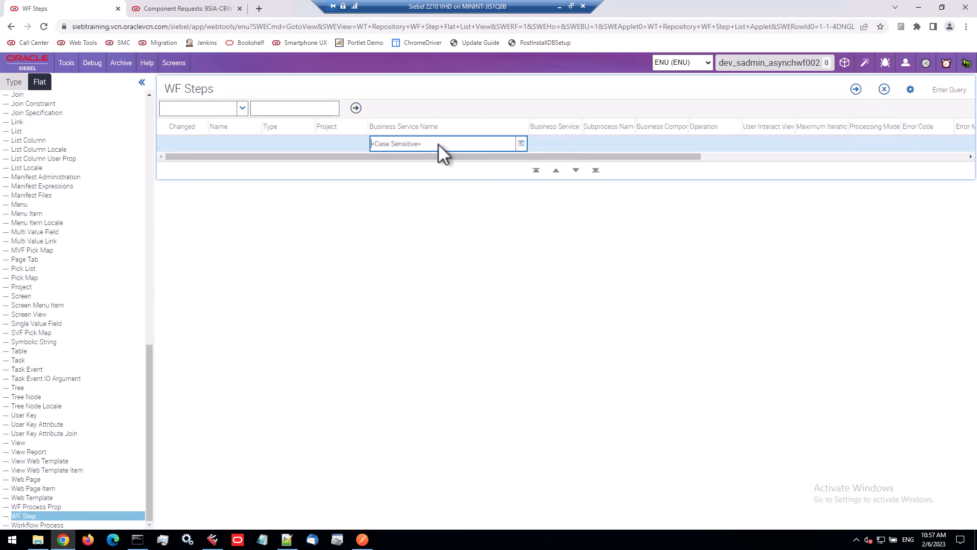
pyautogui.write('Asynchronous Server*')
pyautogui.press('Return')
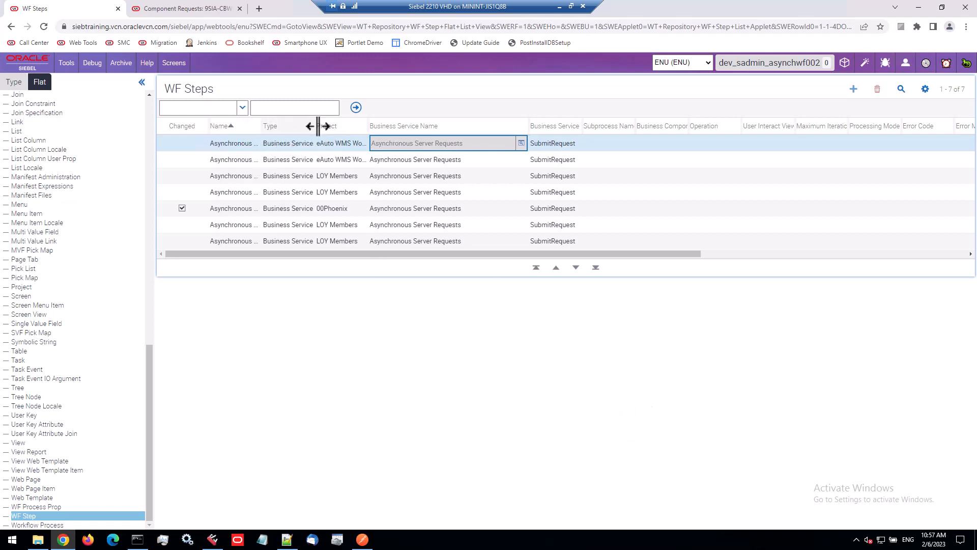
pyautogui.moveTo(593, 253); pyautogui.dragTo(936, 251)
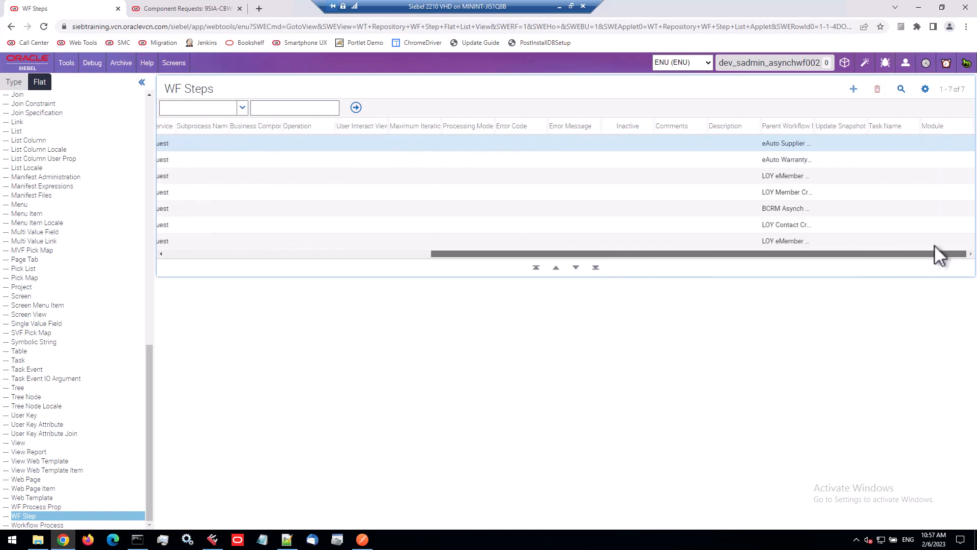
# Widen the Parent Workflow Process column and examine the parent workflows of the matching WF steps
pyautogui.moveTo(814, 125); pyautogui.dragTo(951, 126)
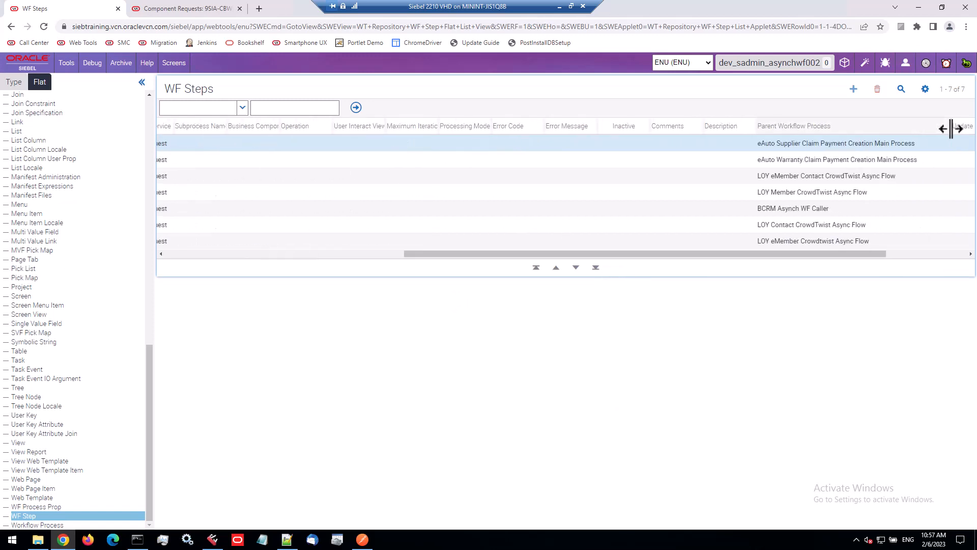
pyautogui.click(883, 145)
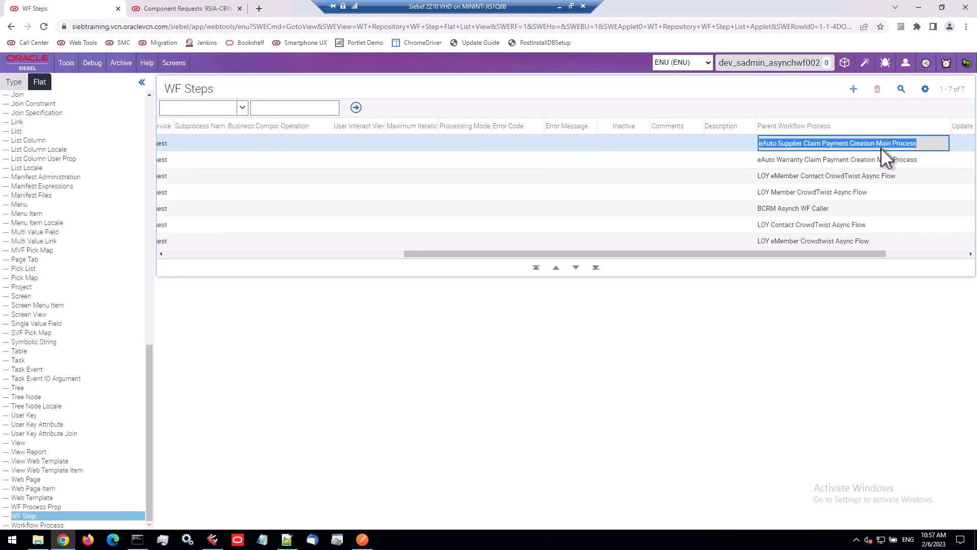
pyautogui.click(859, 179)
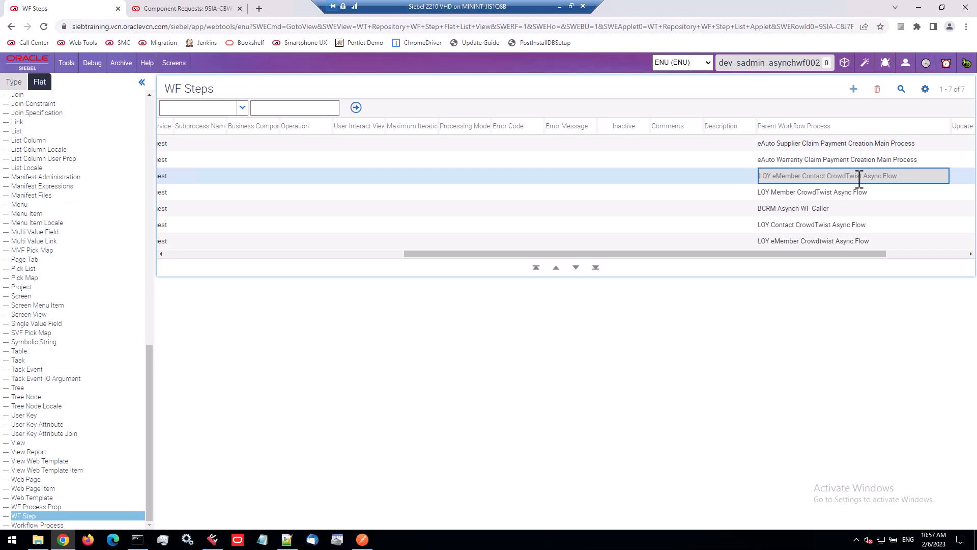
pyautogui.click(859, 206)
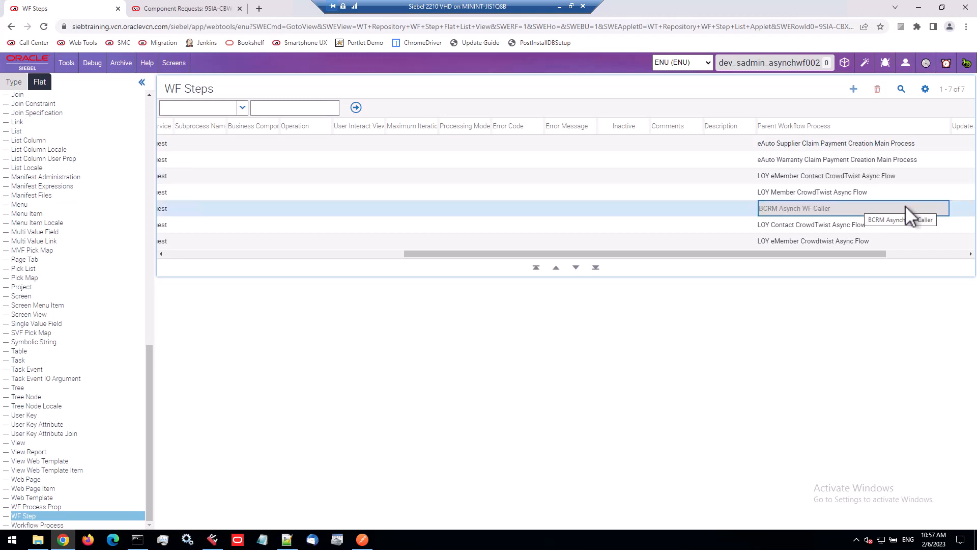
pyautogui.click(878, 175)
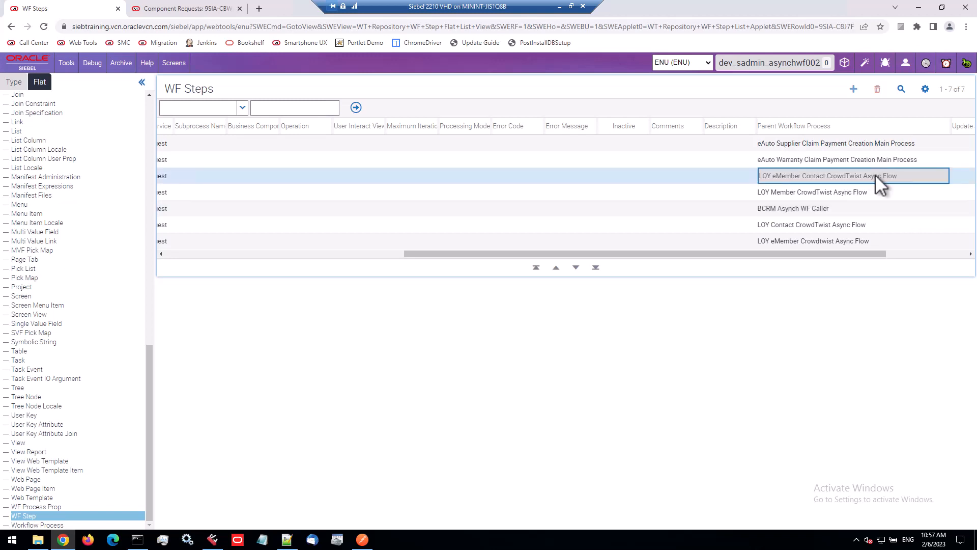
pyautogui.click(878, 223)
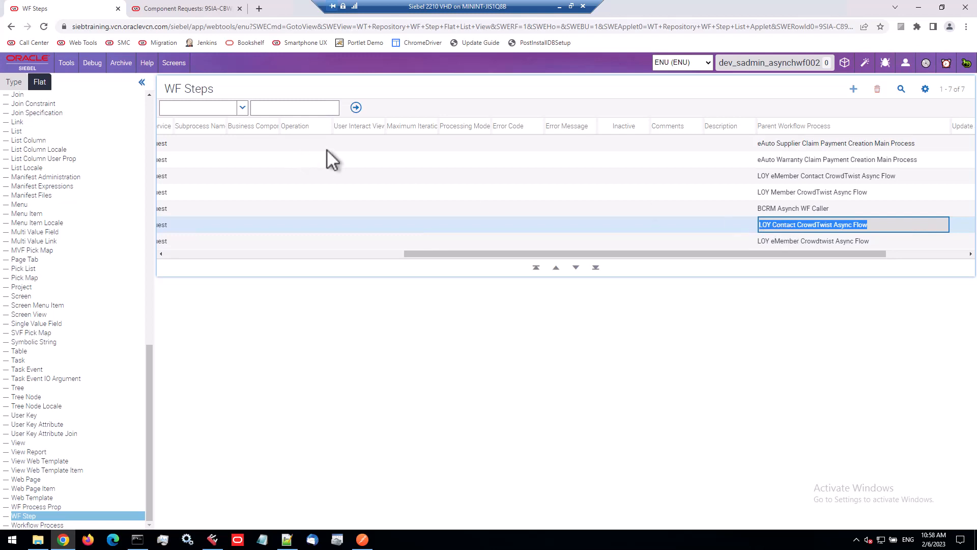
# Query workflow processes for LOY Contact CrowdTwist Async Flow and open it in the Workflow Designer
pyautogui.click(13, 80)
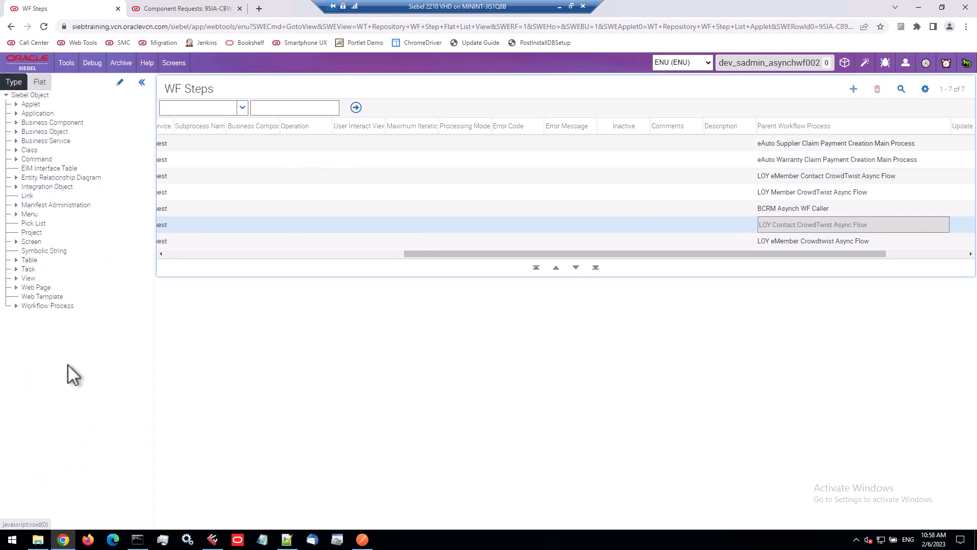
pyautogui.click(55, 306)
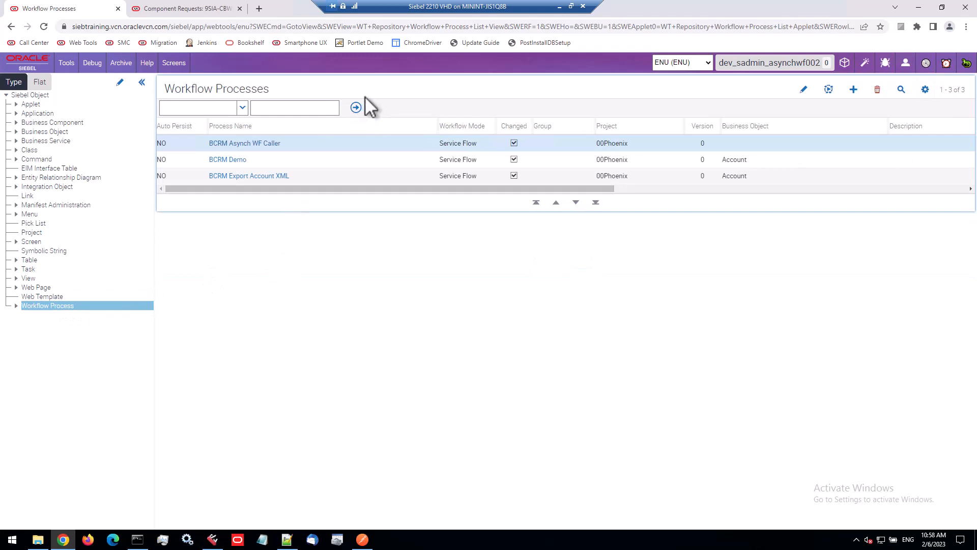
pyautogui.hotkey('alt', 'q')
pyautogui.press('Tab')
pyautogui.write('LOY Contact CrowdTwist Async Flow')
pyautogui.press('Return')
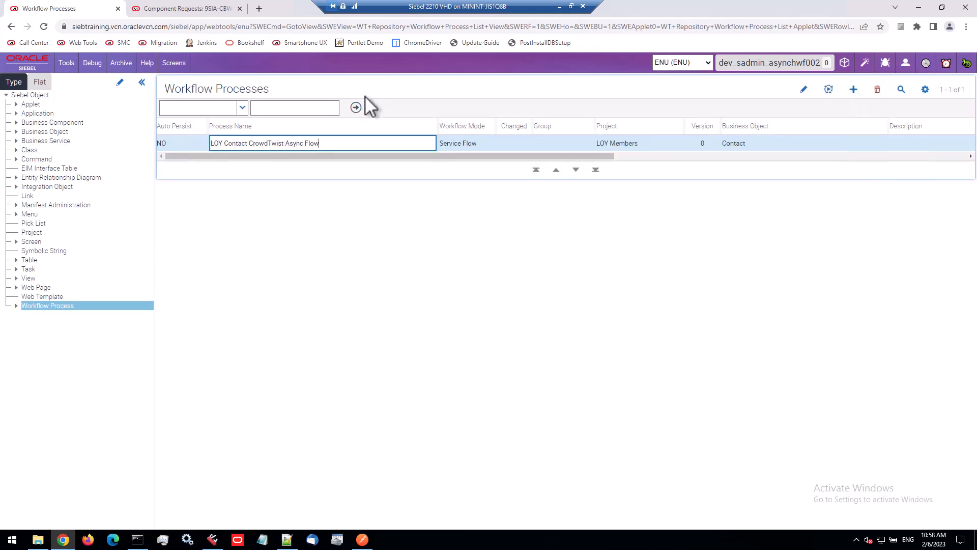
pyautogui.click(258, 144)
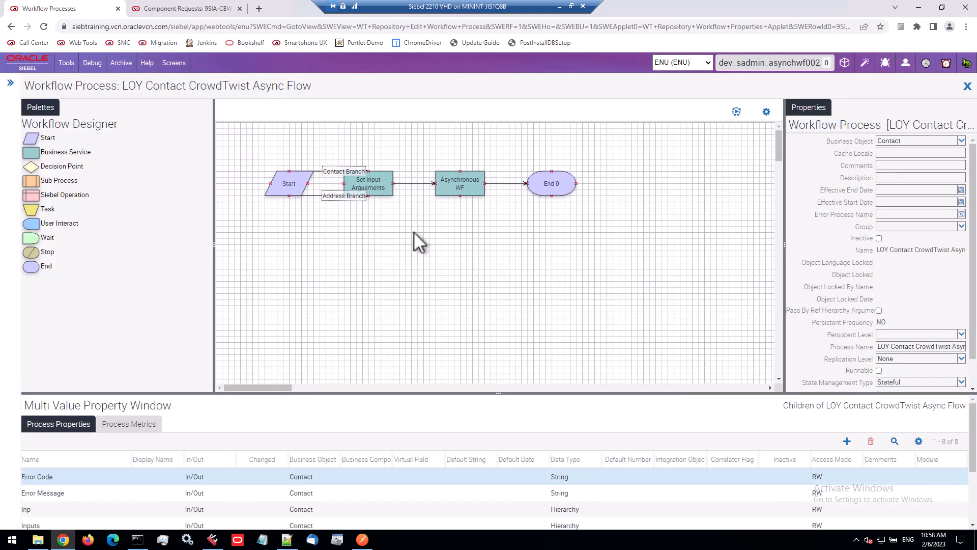
# Examine the Asynchronous WF step's business service, SubmitRequest method and its Component and Inputs input arguments
pyautogui.click(452, 187)
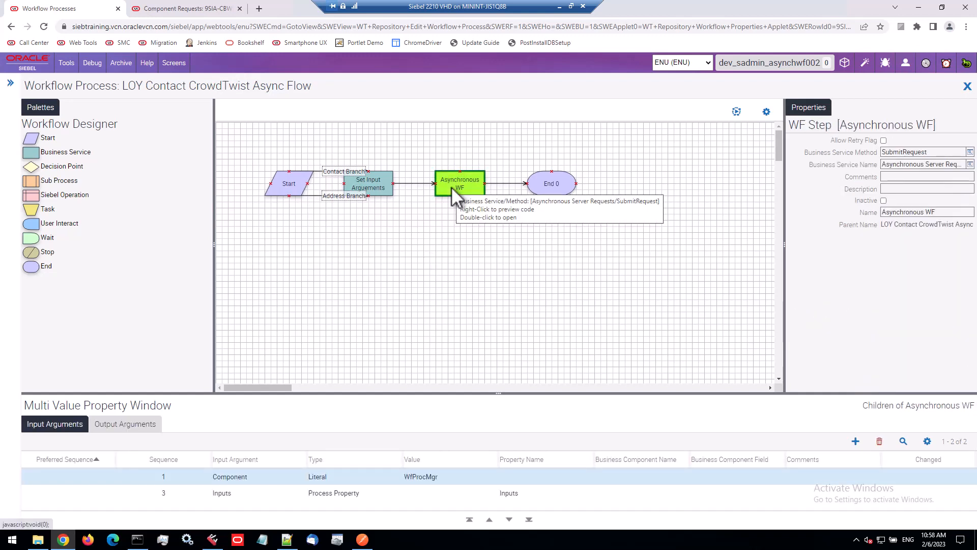
pyautogui.moveTo(916, 164); pyautogui.dragTo(888, 151)
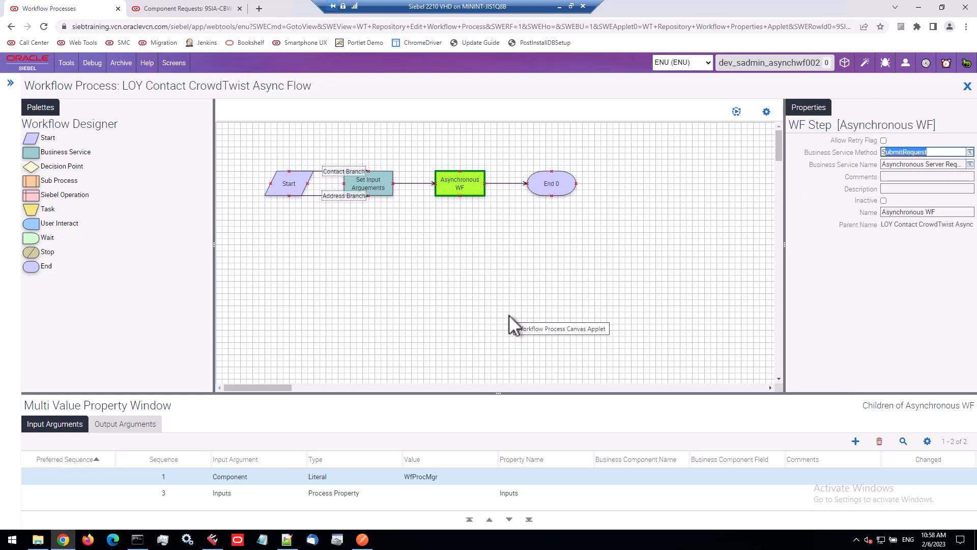
pyautogui.click(264, 476)
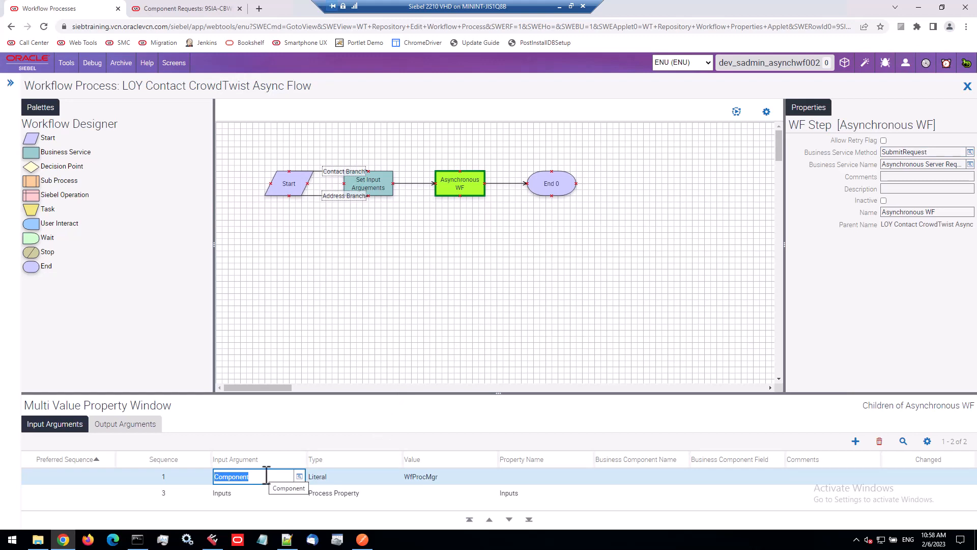
pyautogui.click(459, 473)
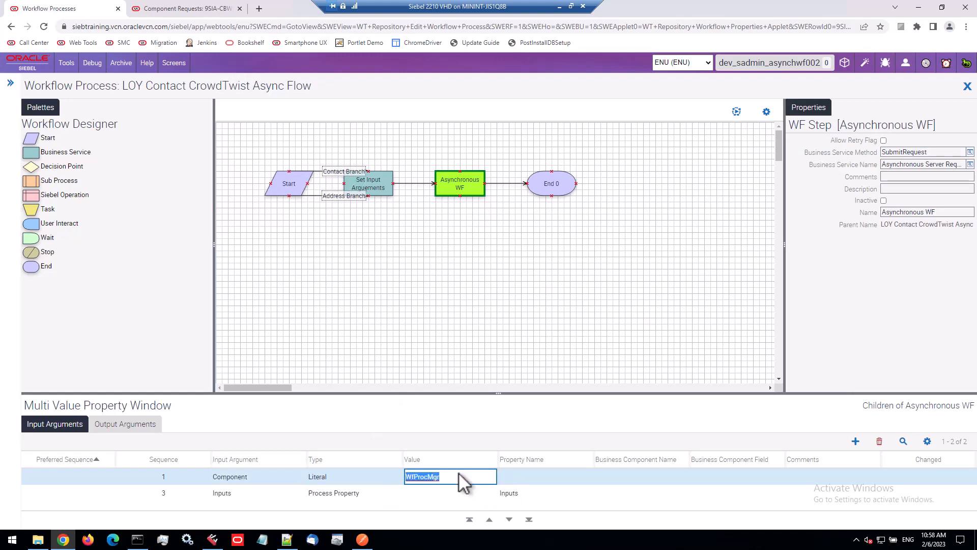
pyautogui.click(254, 494)
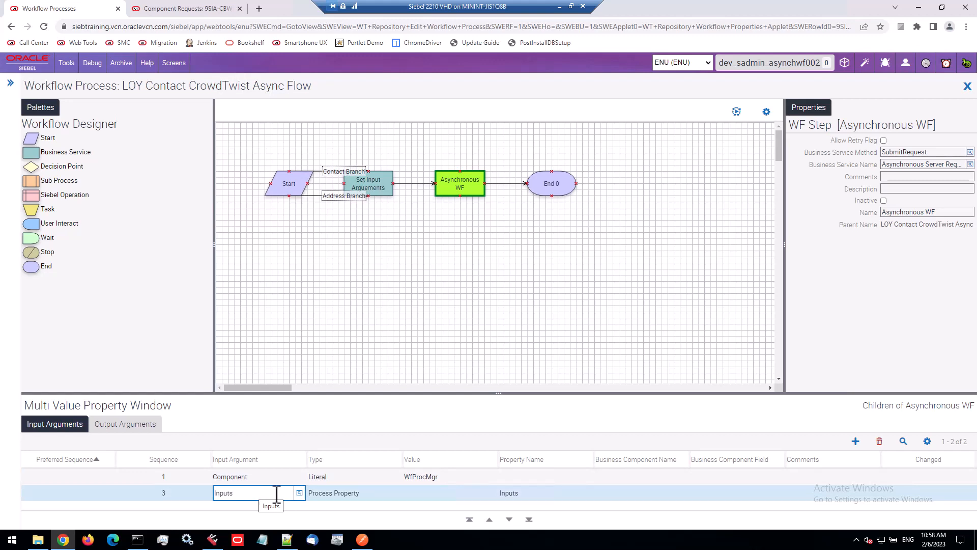
pyautogui.click(551, 493)
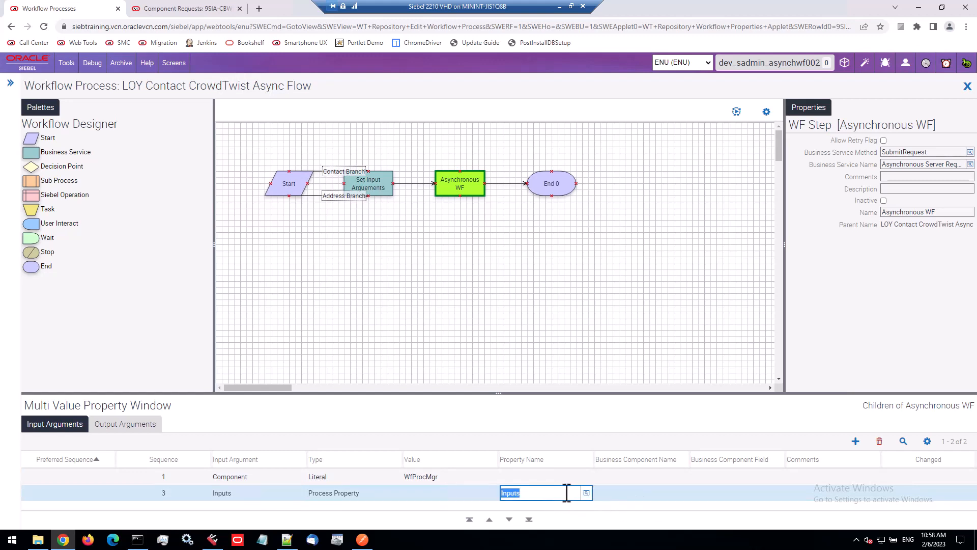
pyautogui.click(263, 498)
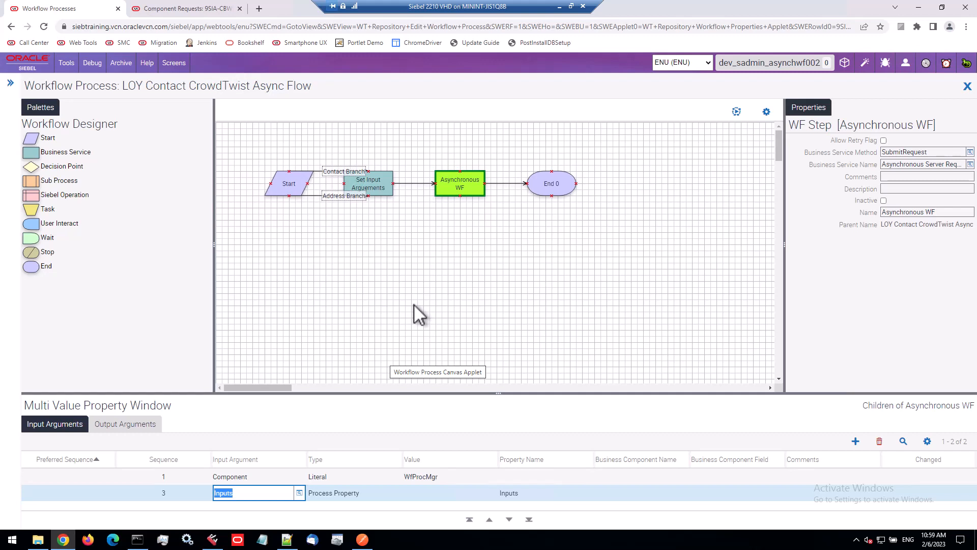
# Examine the workflow's process properties, including the Inputs hierarchy property
pyautogui.click(319, 301)
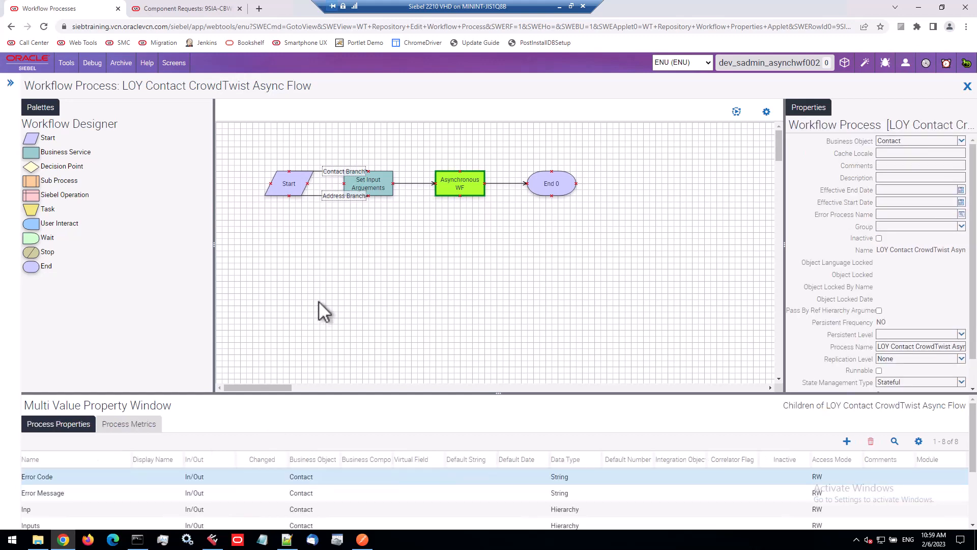
pyautogui.click(83, 523)
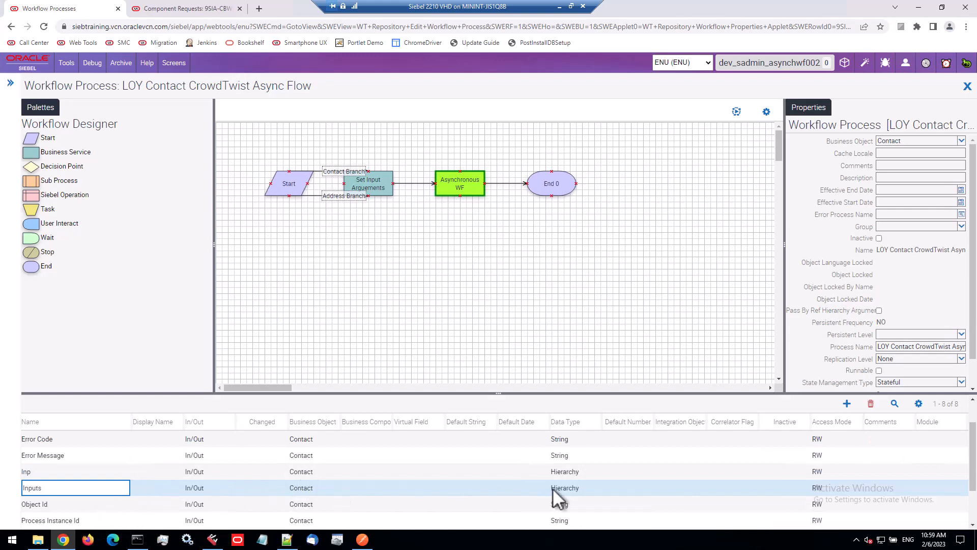
pyautogui.click(565, 487)
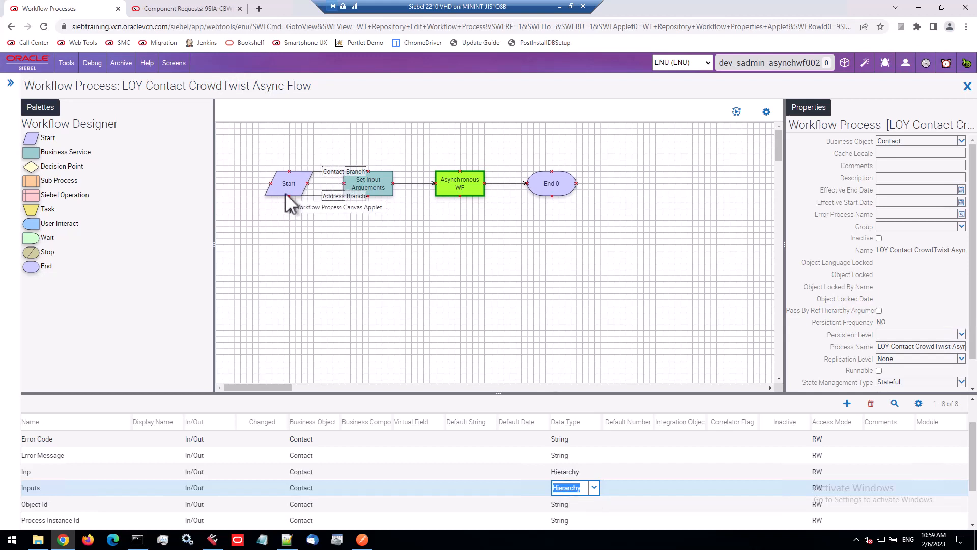
# Examine the Set Input Arguements step's Workflow Utilities Echo method and its Inp, Inp.Object Id and Inp.ProcessName input arguments
pyautogui.click(386, 185)
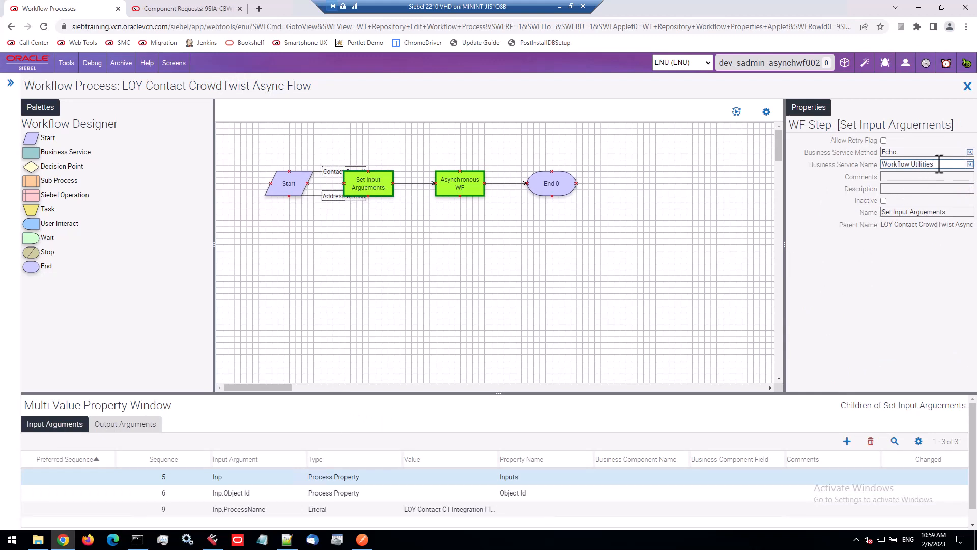
pyautogui.moveTo(937, 163); pyautogui.dragTo(886, 163)
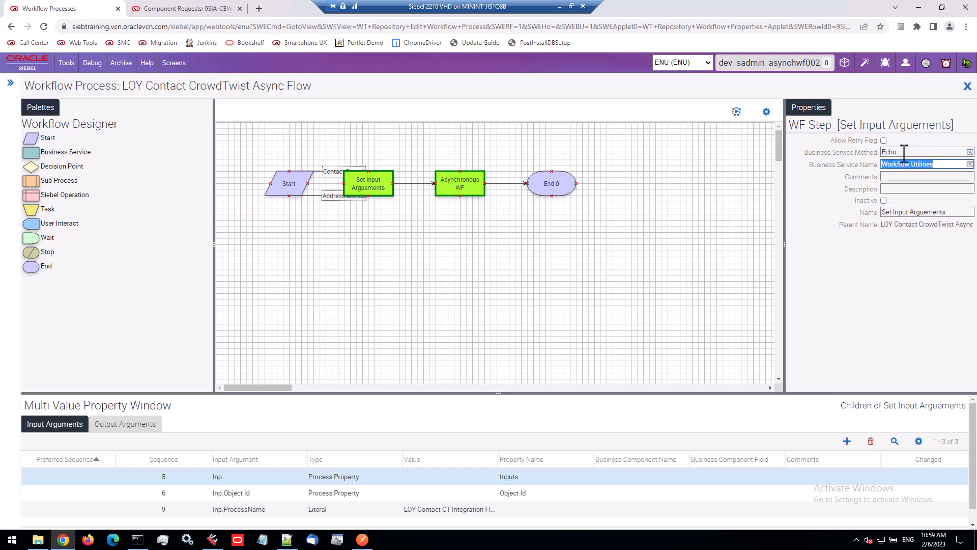
pyautogui.moveTo(899, 152); pyautogui.dragTo(882, 152)
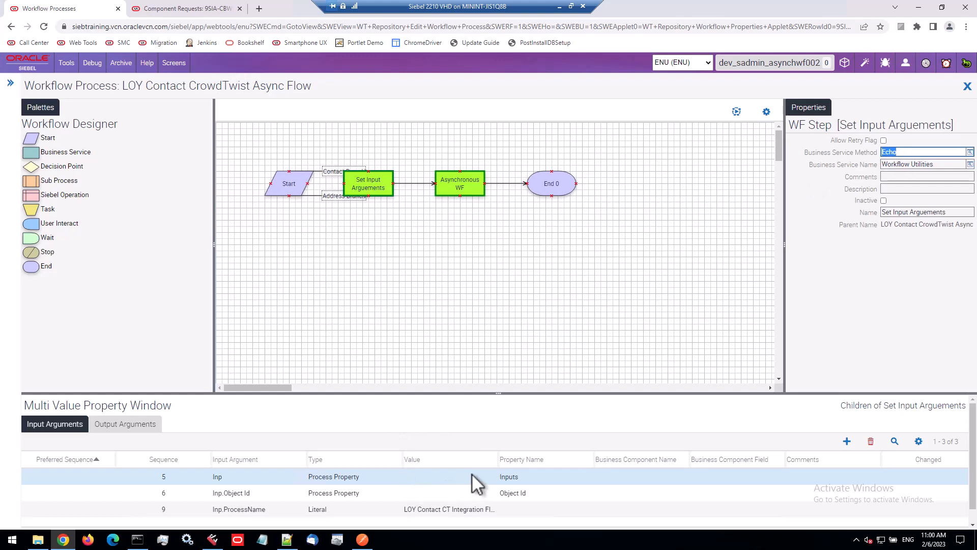
pyautogui.moveTo(500, 459); pyautogui.dragTo(565, 464)
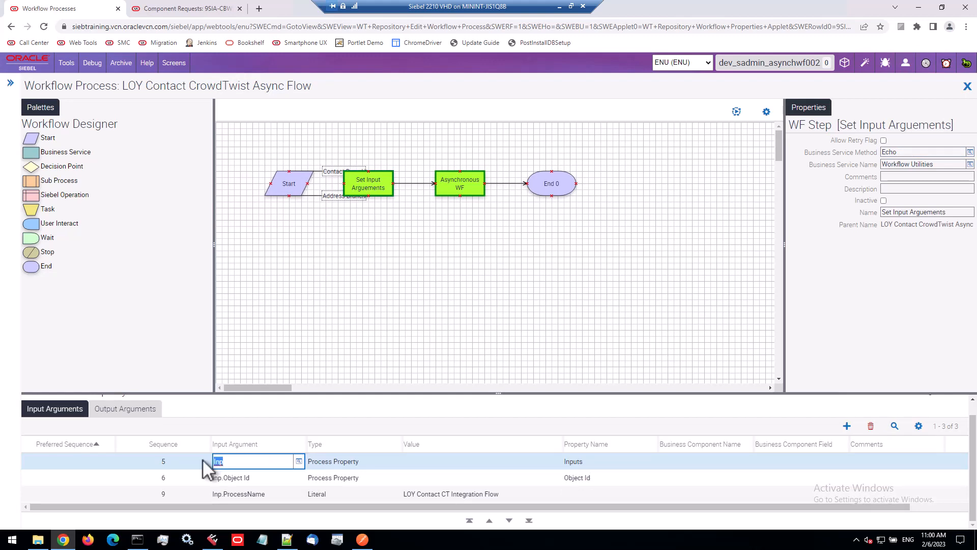
pyautogui.moveTo(212, 462); pyautogui.dragTo(235, 463)
pyautogui.click(587, 461)
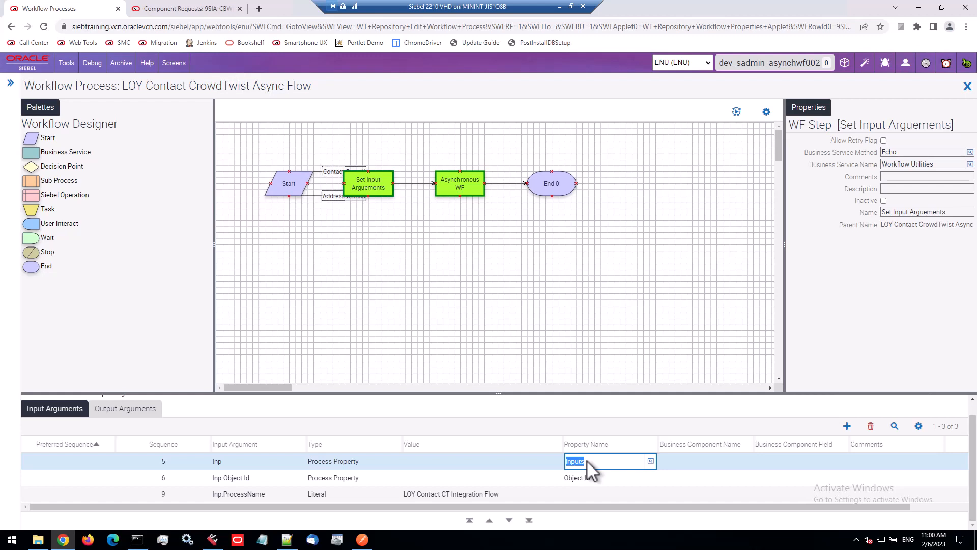
pyautogui.click(254, 461)
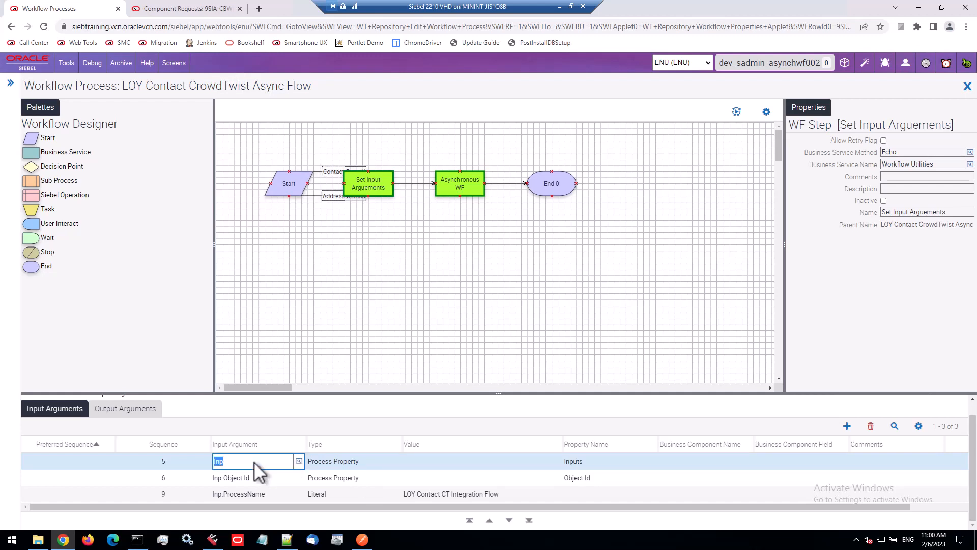
pyautogui.click(596, 478)
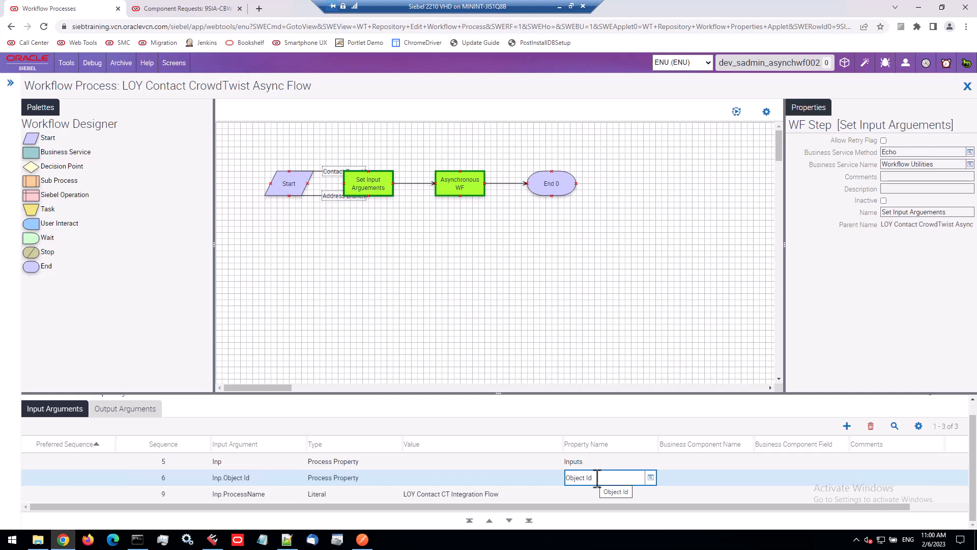
pyautogui.click(268, 479)
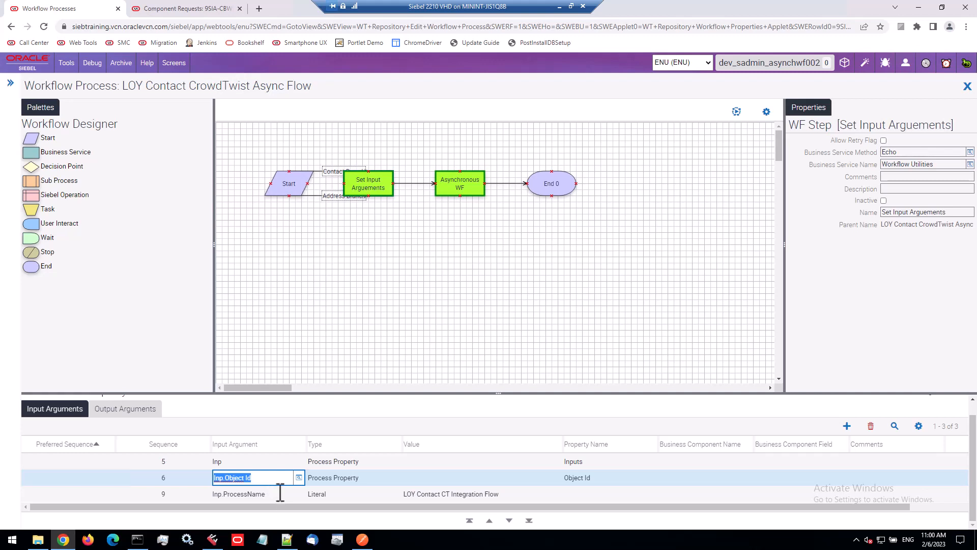
pyautogui.click(280, 494)
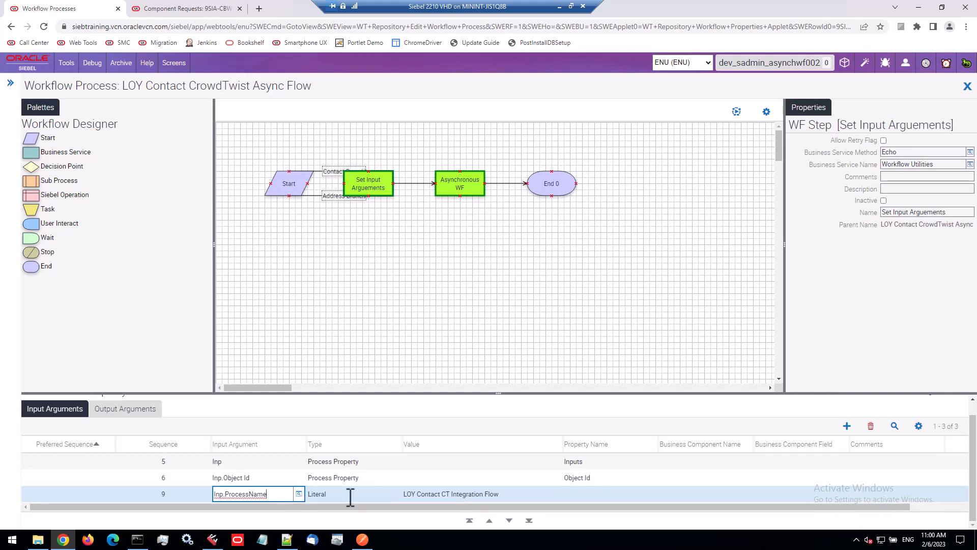
pyautogui.click(437, 494)
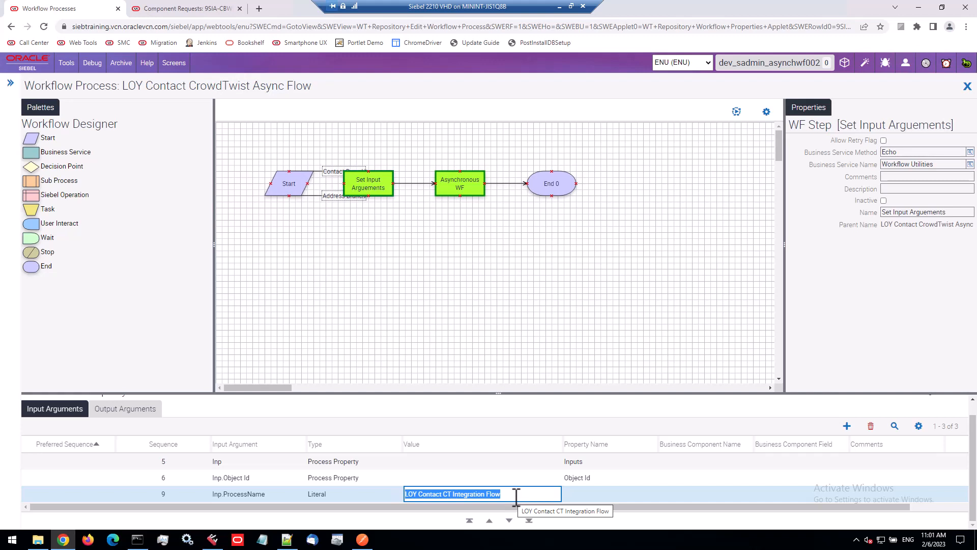
# Examine the Set Input Arguements step's output argument and the Asynchronous WF step's Inputs argument
pyautogui.click(126, 406)
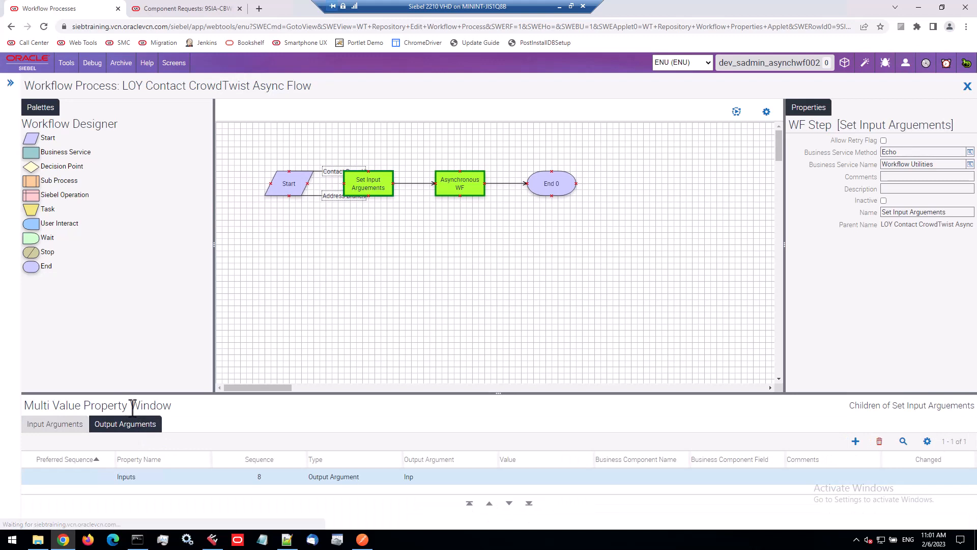
pyautogui.click(438, 476)
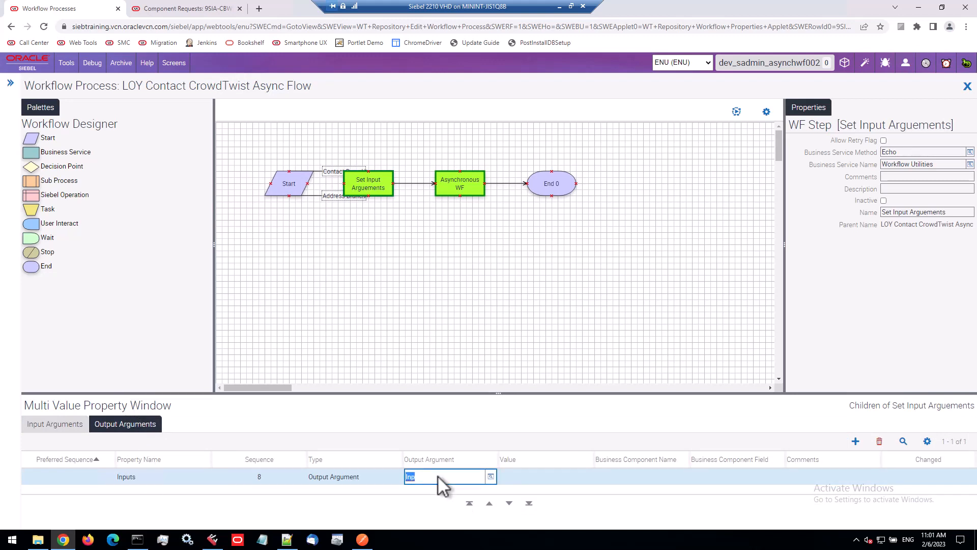
pyautogui.click(142, 475)
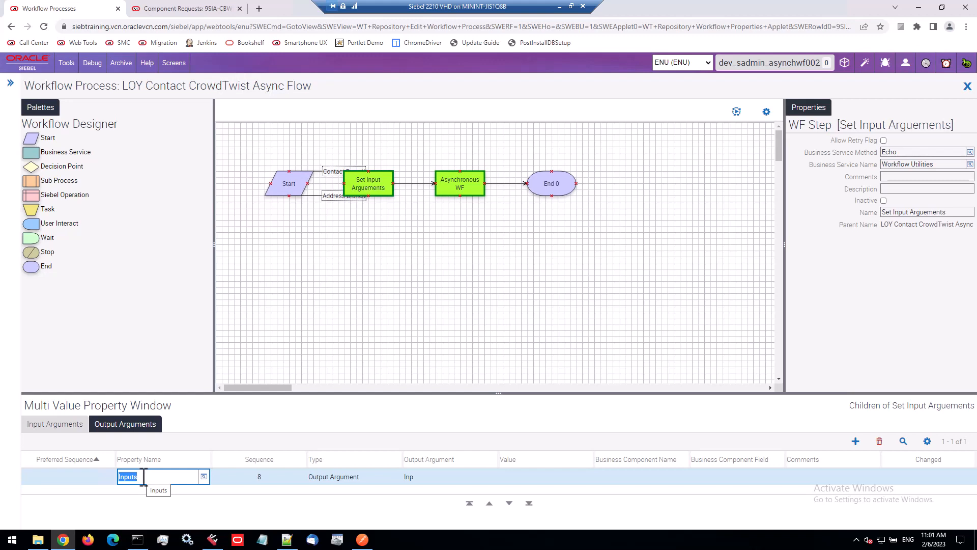
pyautogui.click(445, 193)
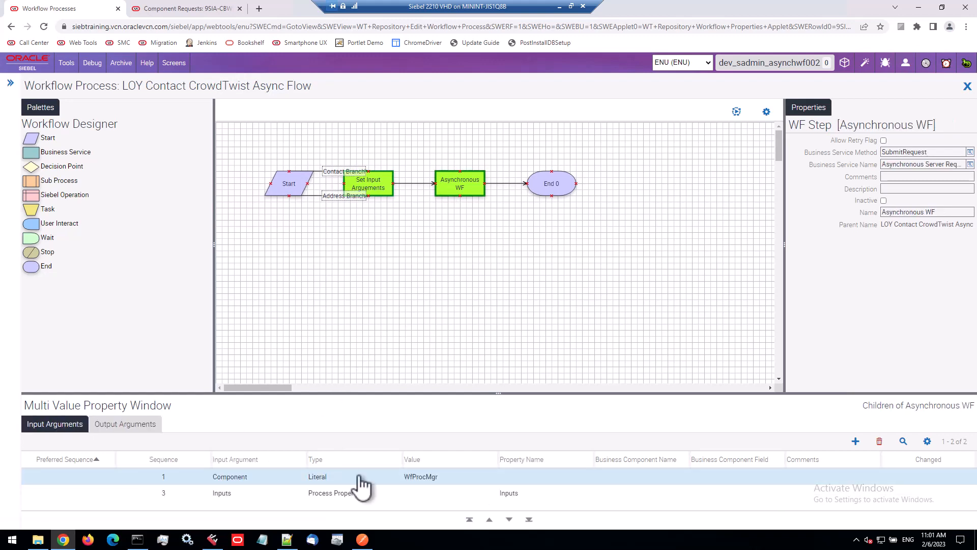
pyautogui.click(530, 493)
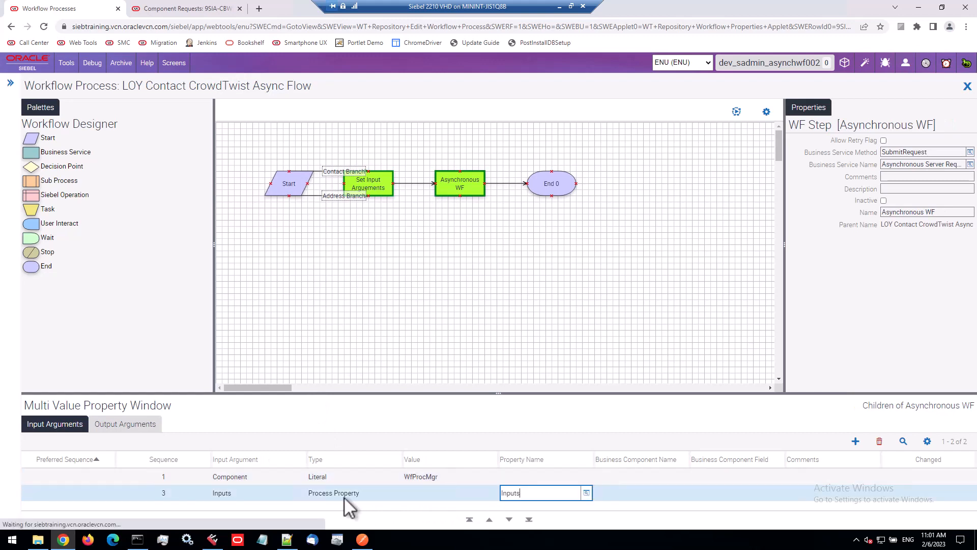
# Examine the Asynchronous WF step's Inputs input argument and its reqId output argument
pyautogui.click(245, 499)
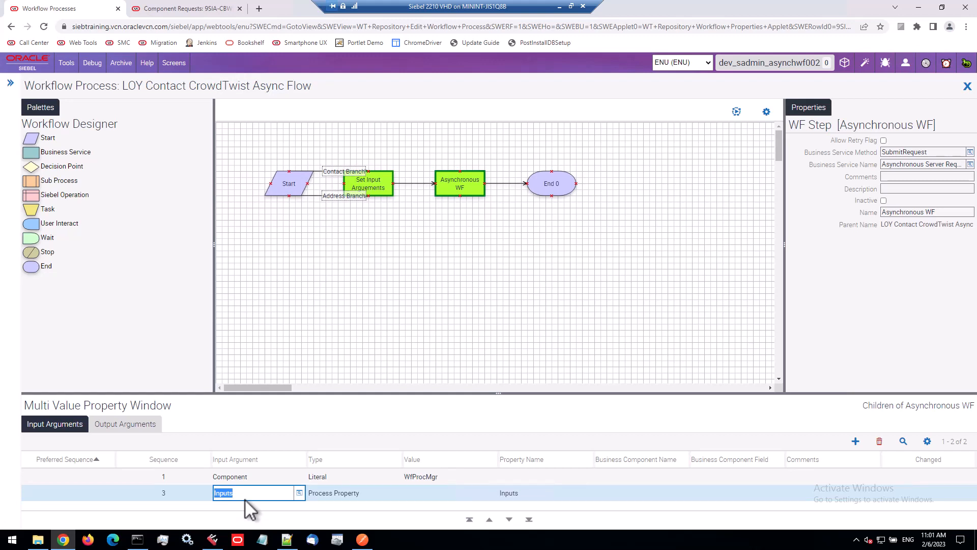
pyautogui.click(257, 479)
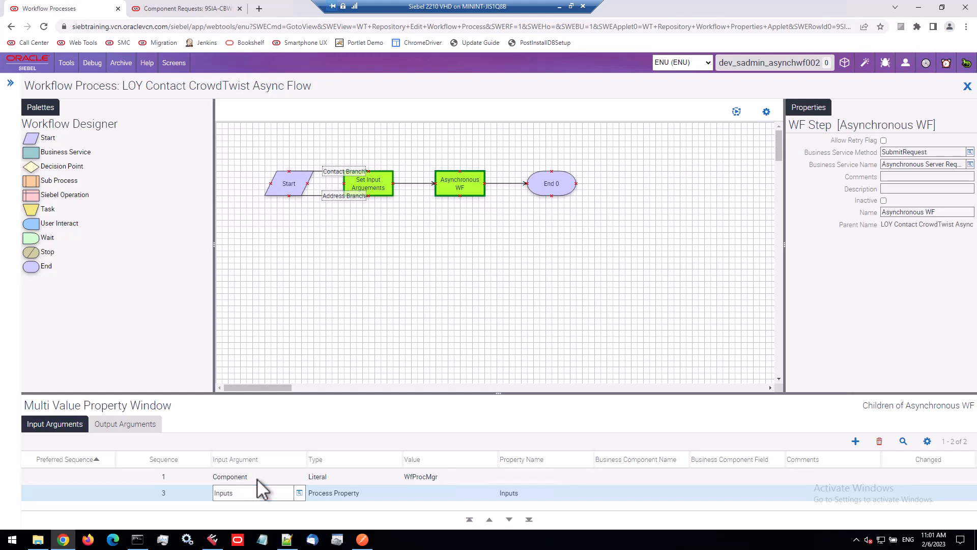
pyautogui.click(133, 424)
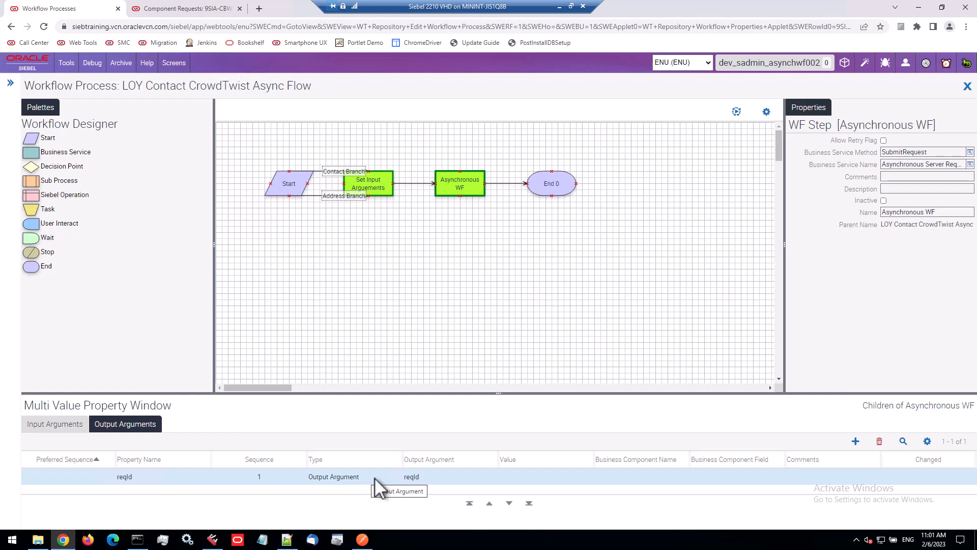
pyautogui.click(417, 478)
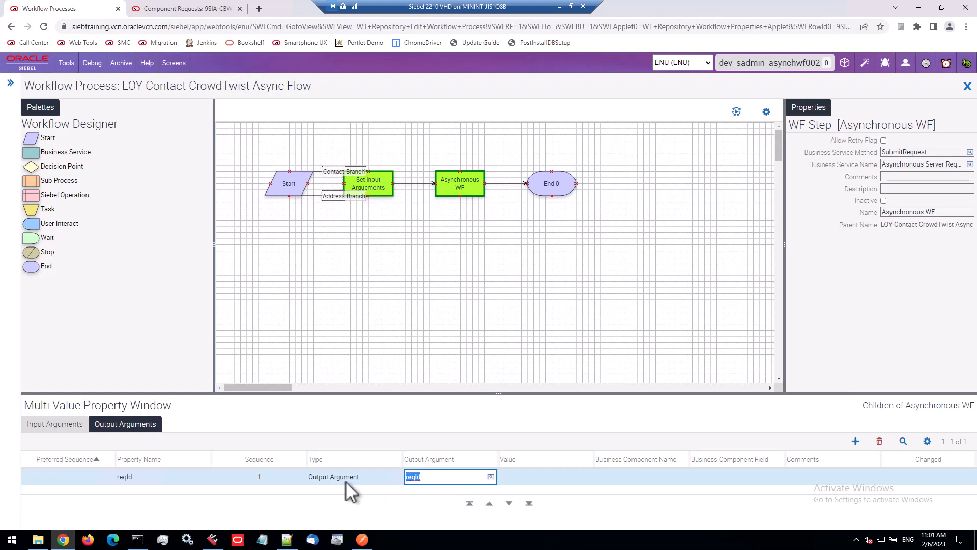
pyautogui.click(185, 477)
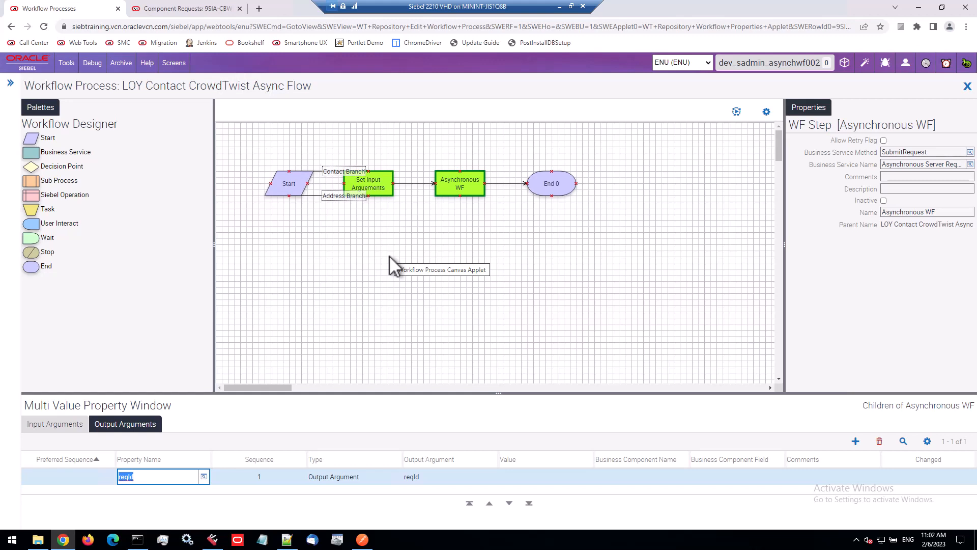
# Return to the workflow process list, query for processes named BCRM, and open BCRM Asynch WF Caller
pyautogui.hotkey('alt', 'Left')
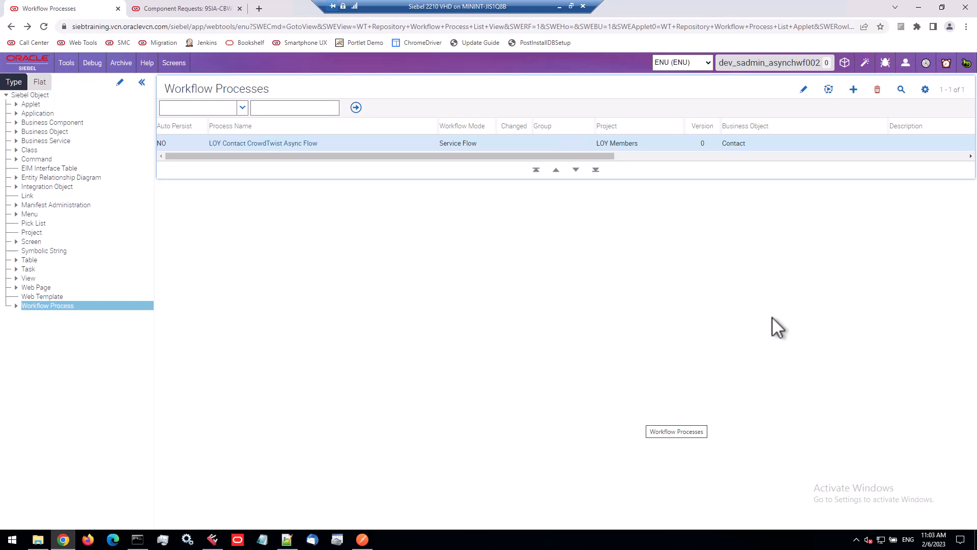
pyautogui.click(905, 90)
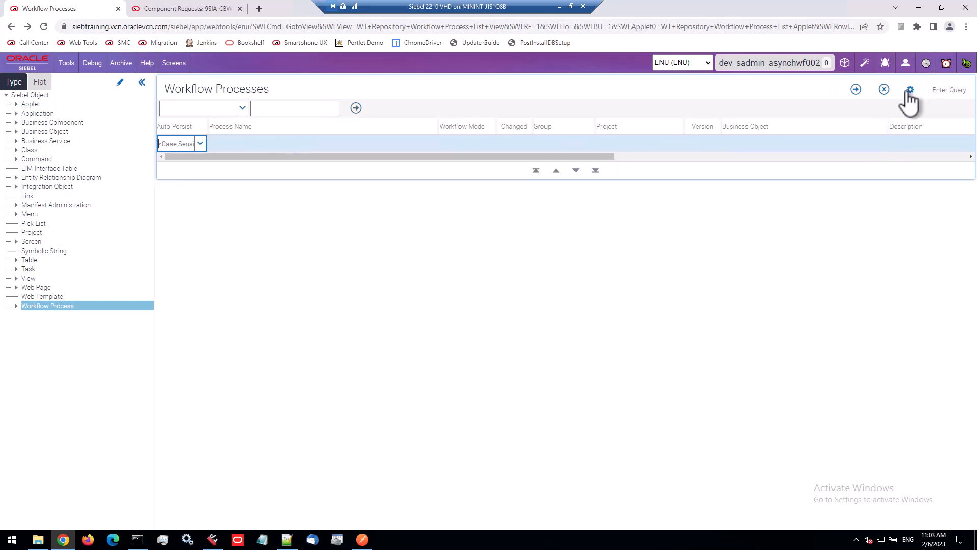
pyautogui.click(329, 142)
pyautogui.write('BCRM')
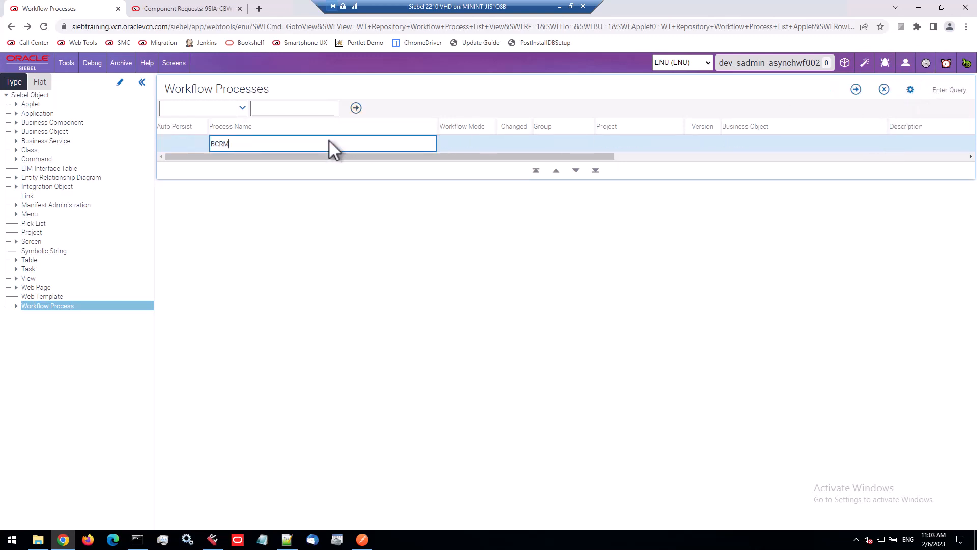
pyautogui.press('Return')
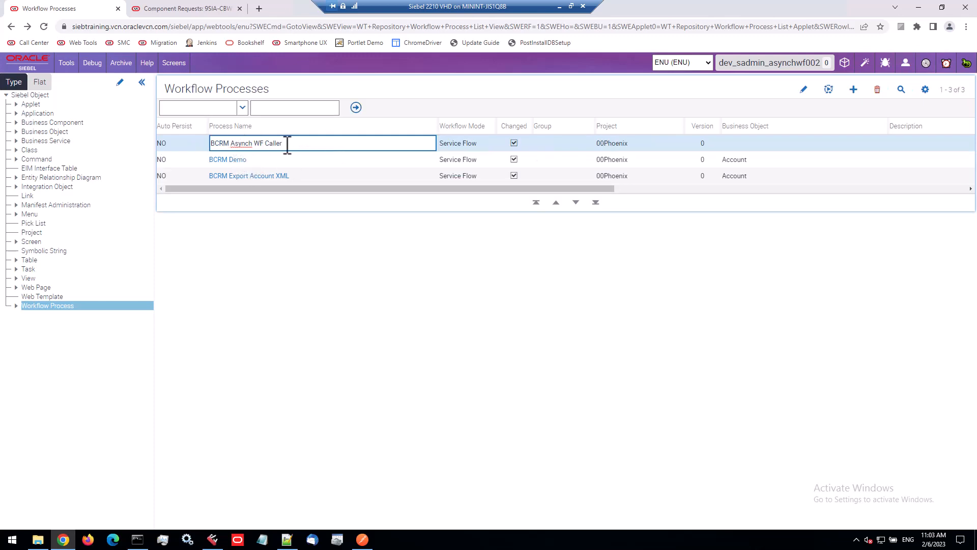
pyautogui.press('Tab')
pyautogui.click(268, 145)
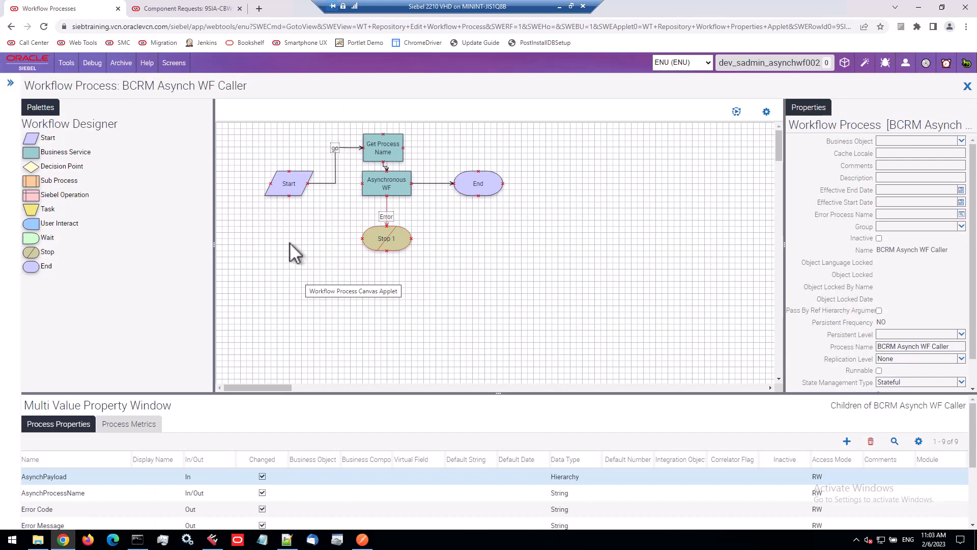
# Examine the Asynchronous WF step's Asynchronous Server Requests business service and SubmitRequest method in BCRM Asynch WF Caller
pyautogui.click(398, 189)
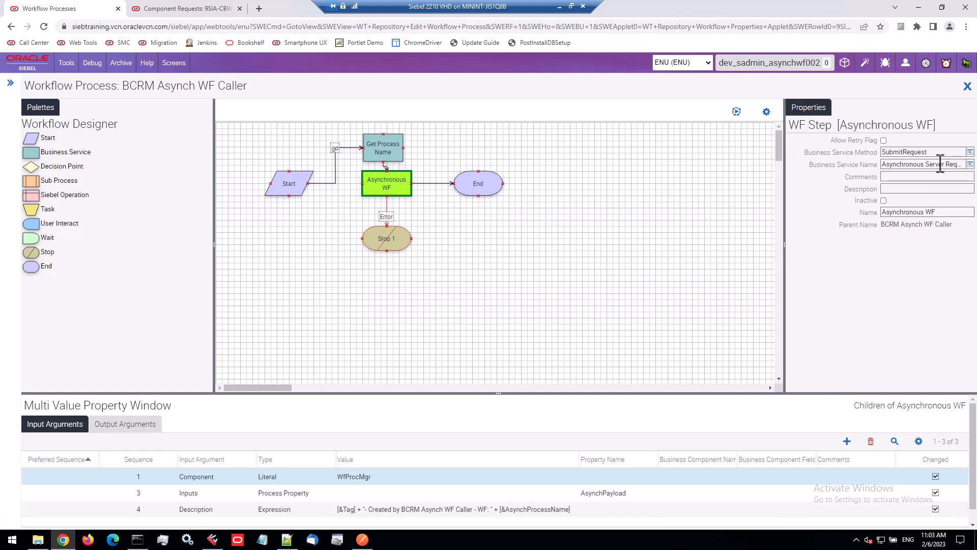
pyautogui.moveTo(903, 164); pyautogui.dragTo(962, 163)
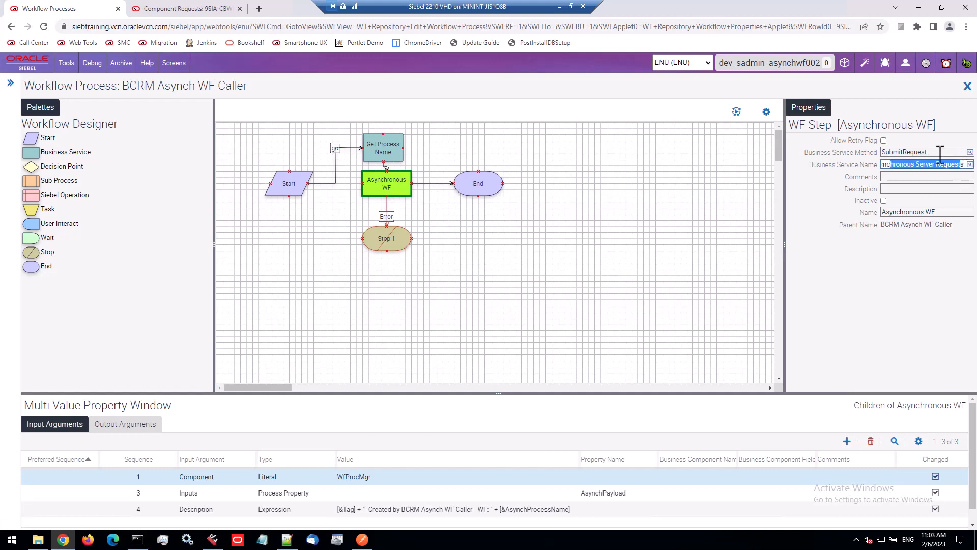
pyautogui.hotkey('shift', 'Tab')
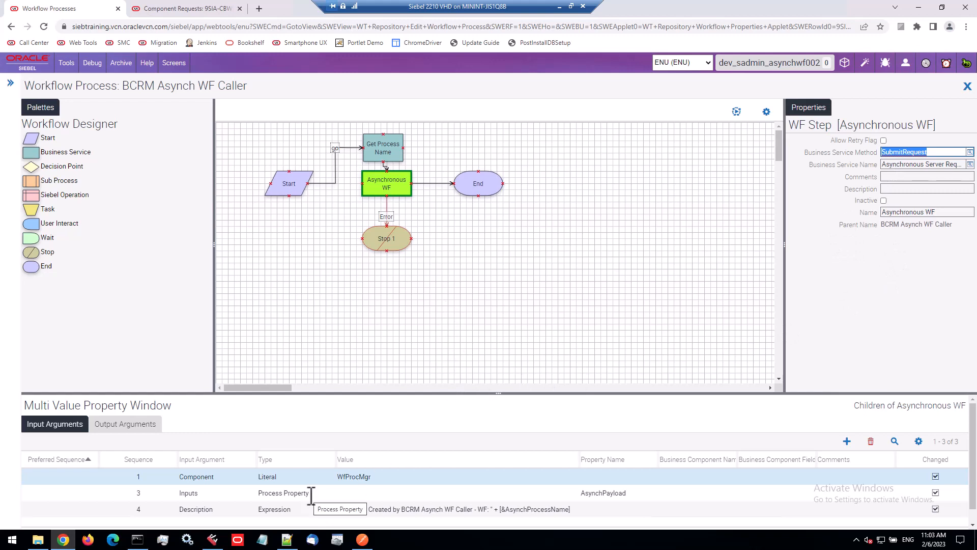
# Examine the Asynchronous WF step's Inputs, Component and Description input arguments, including the Description expression
pyautogui.click(218, 493)
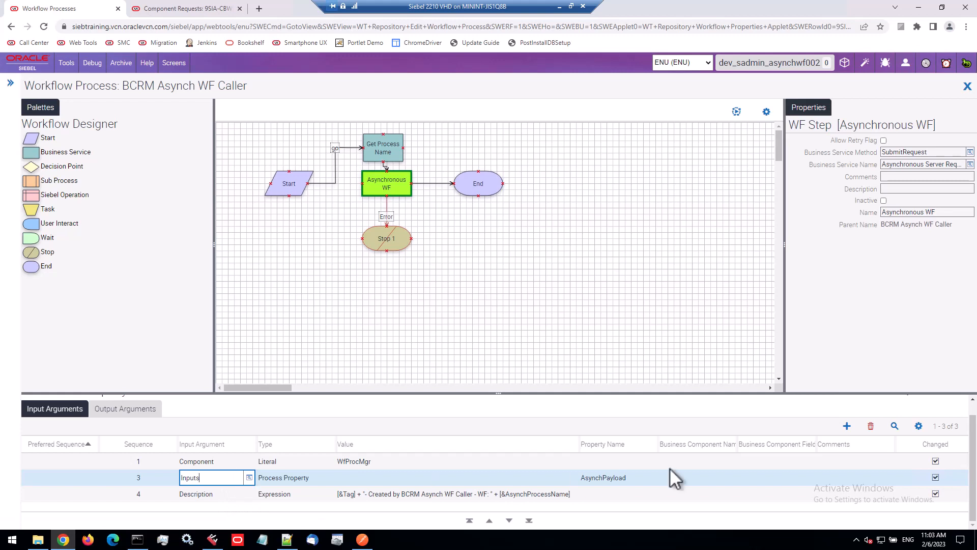
pyautogui.click(634, 478)
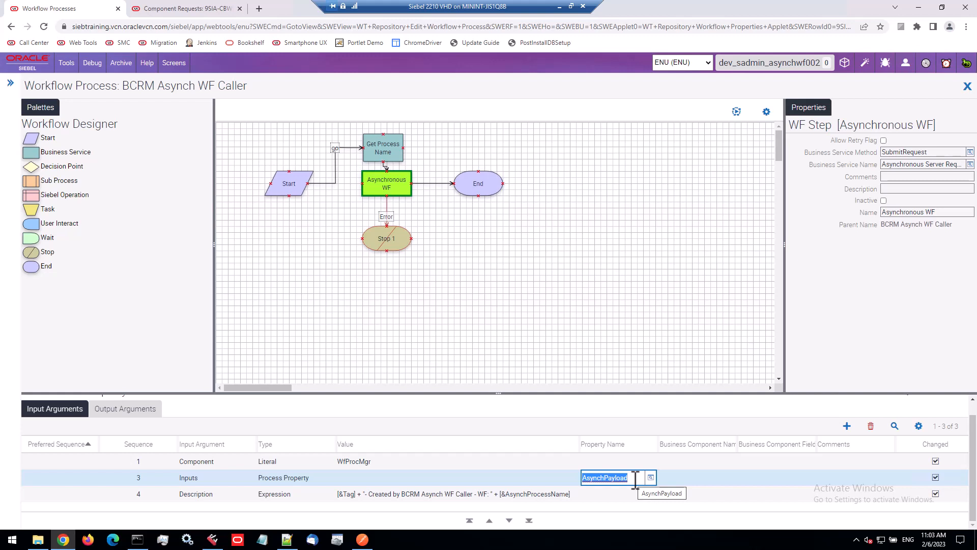
pyautogui.click(230, 458)
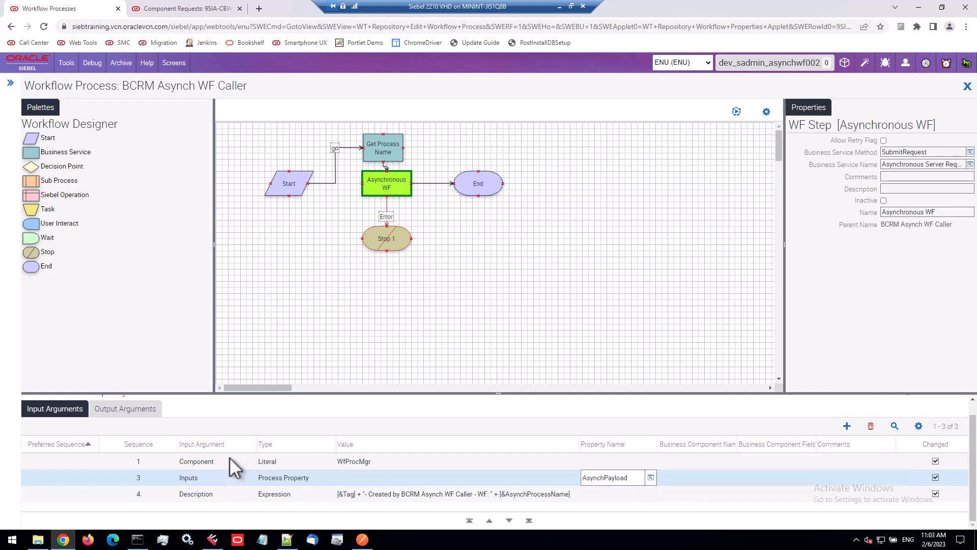
pyautogui.click(358, 461)
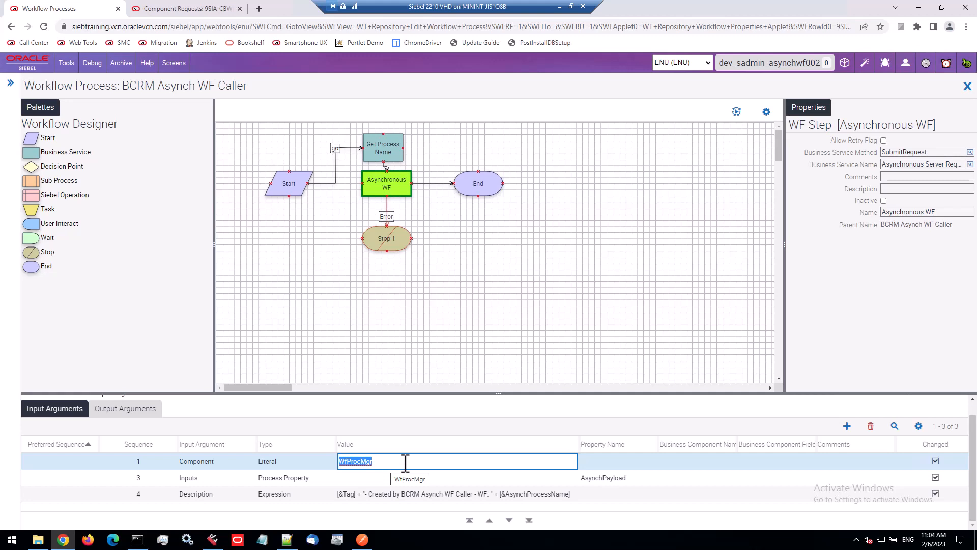
pyautogui.click(212, 493)
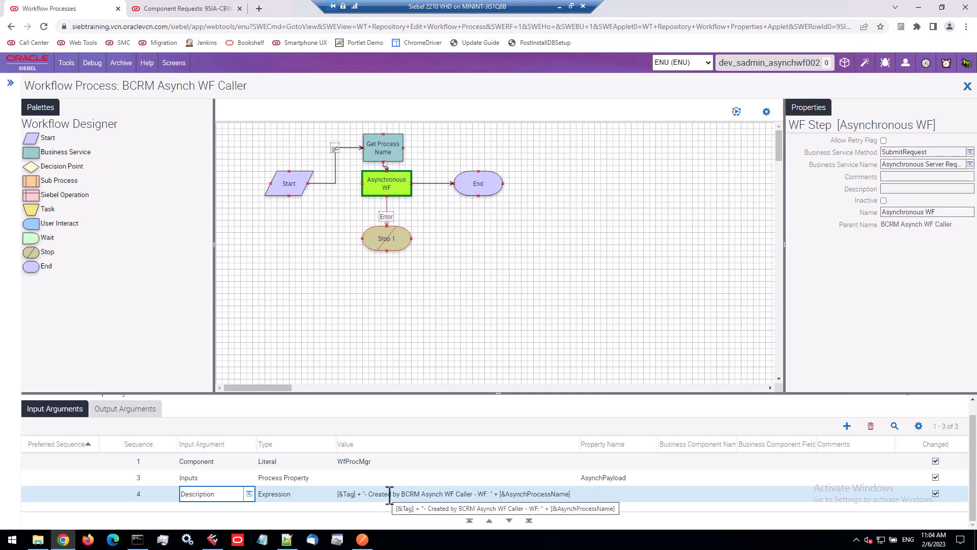
pyautogui.click(354, 494)
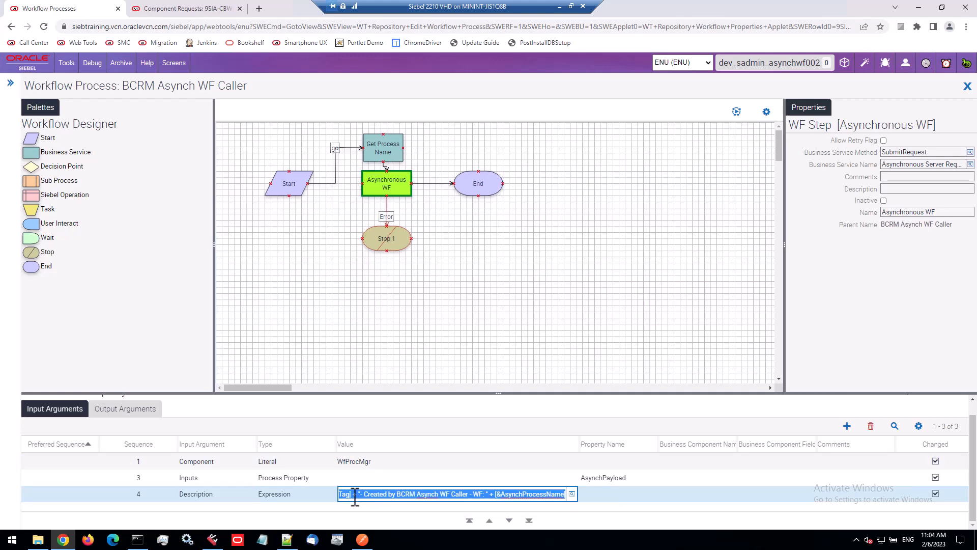
pyautogui.click(349, 494)
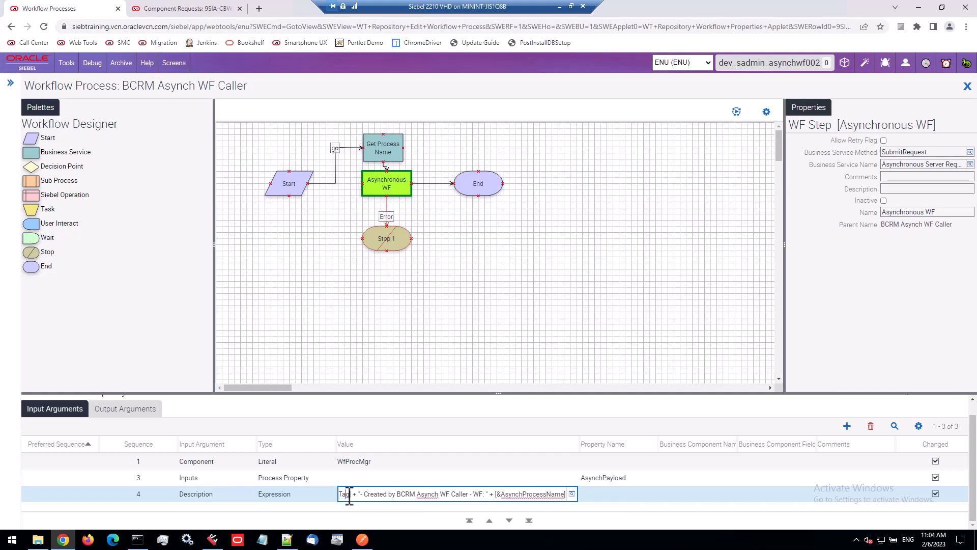
pyautogui.moveTo(363, 494); pyautogui.dragTo(486, 496)
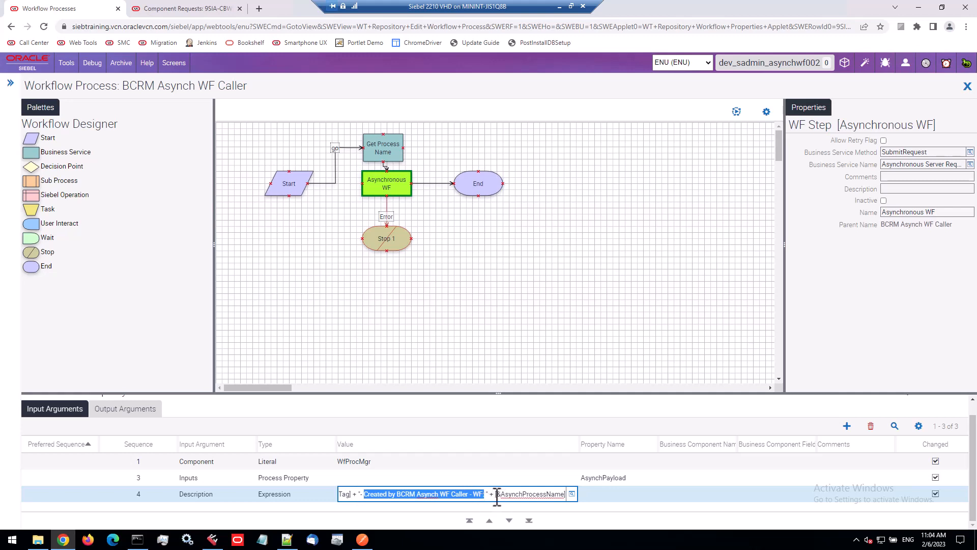
pyautogui.moveTo(497, 496); pyautogui.dragTo(567, 496)
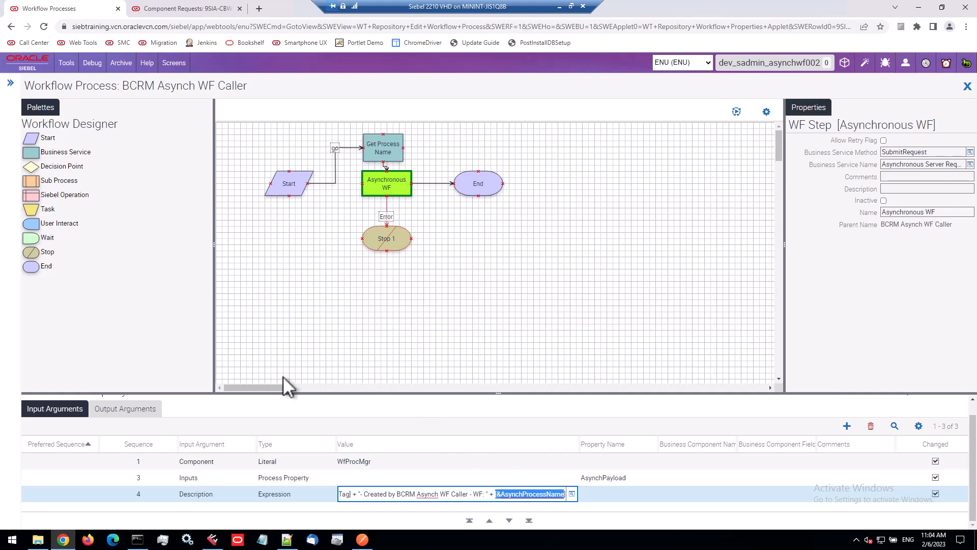
# Examine the workflow's AsynchPayload and AsynchProcessName process properties
pyautogui.click(310, 315)
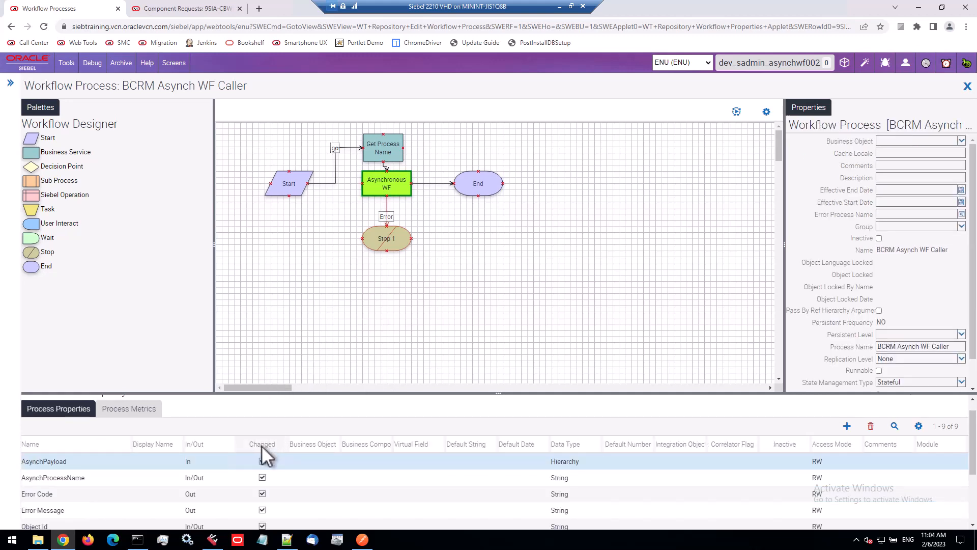
pyautogui.click(91, 461)
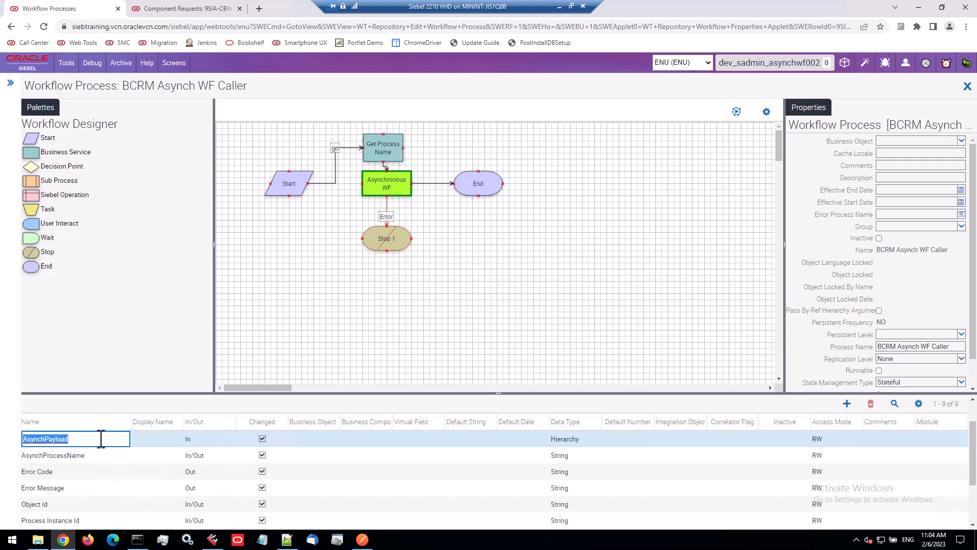
pyautogui.click(578, 439)
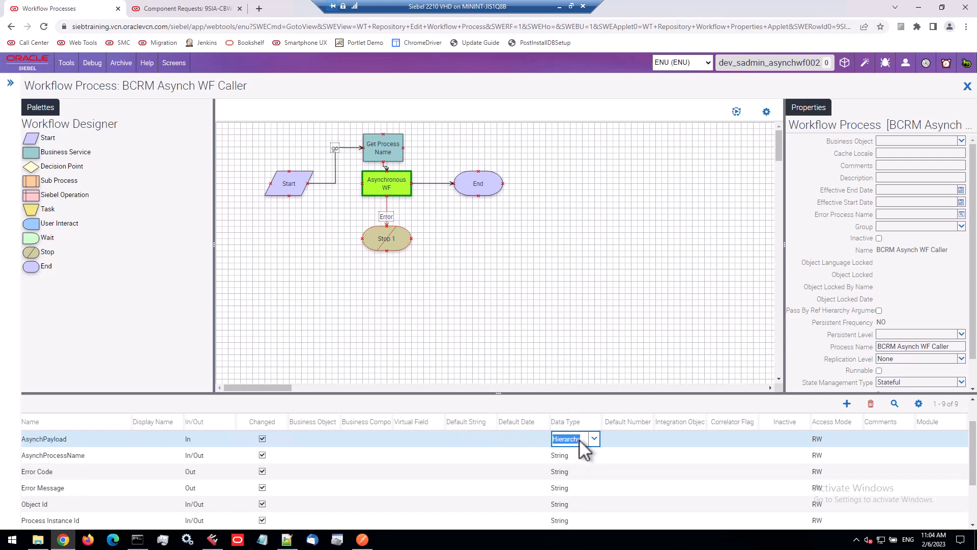
pyautogui.click(77, 440)
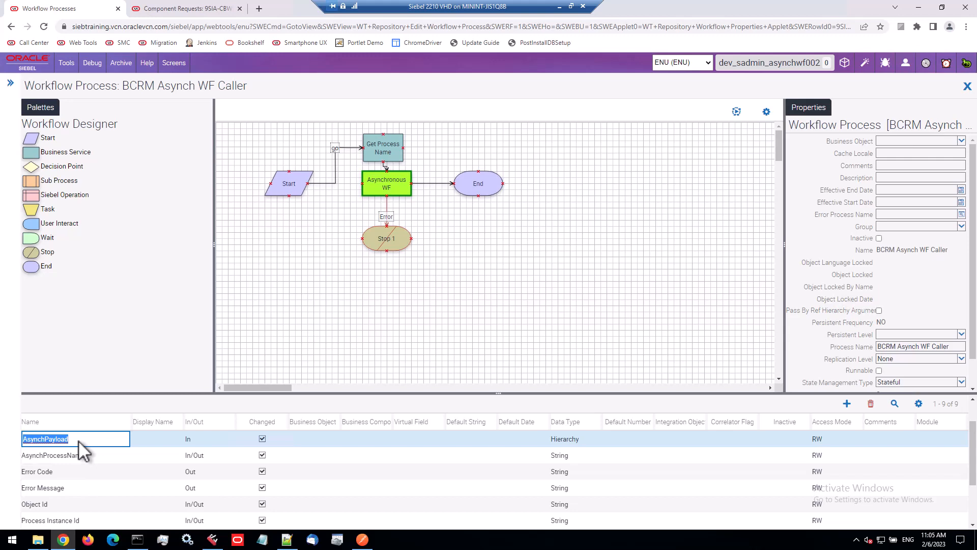
pyautogui.click(90, 457)
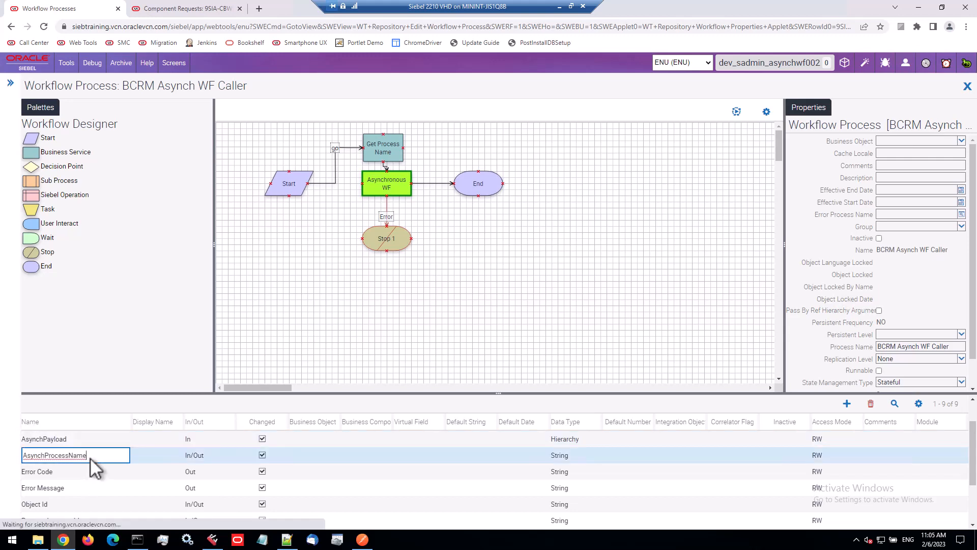
pyautogui.moveTo(91, 457); pyautogui.dragTo(24, 457)
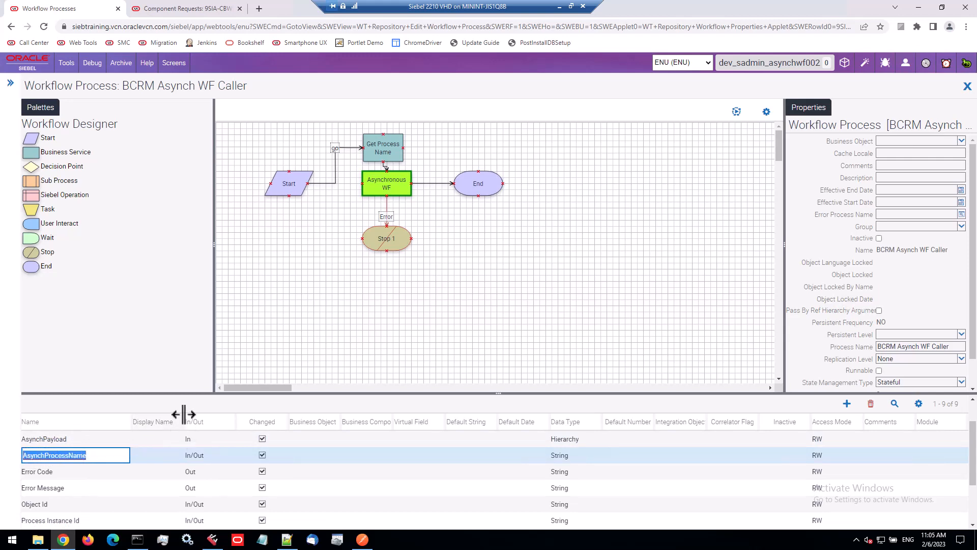
pyautogui.click(75, 441)
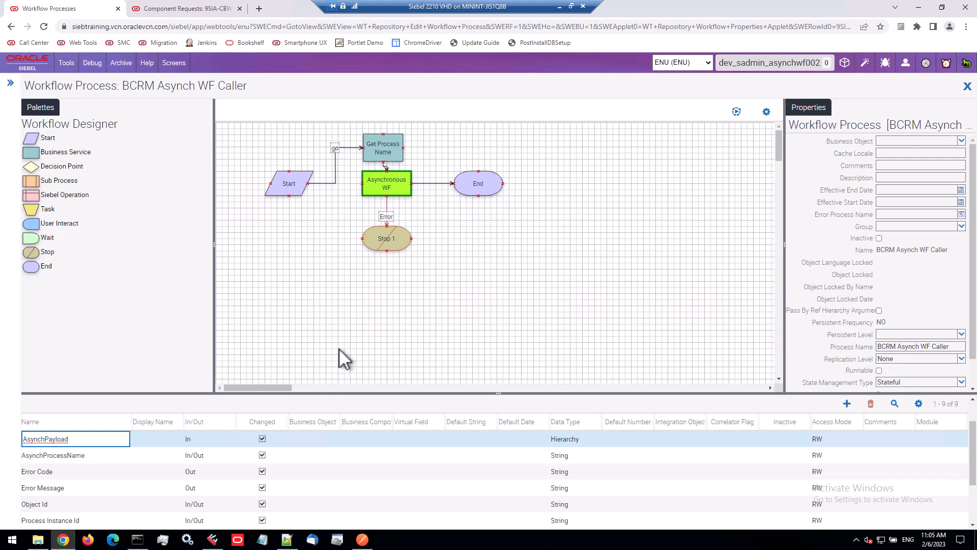
# Examine the Get Process Name step's Inputs and Property Name input arguments and its AsynchProcessName output argument
pyautogui.click(388, 154)
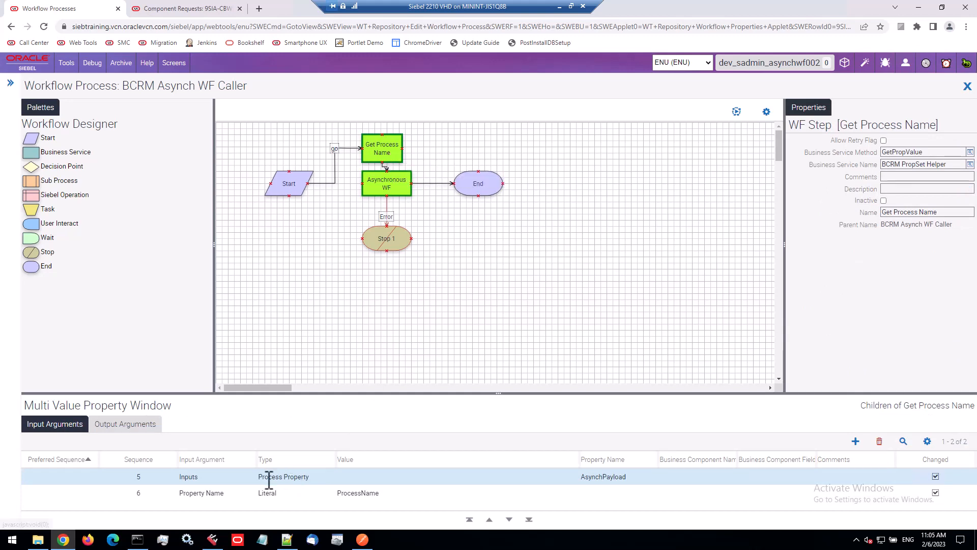
pyautogui.click(230, 494)
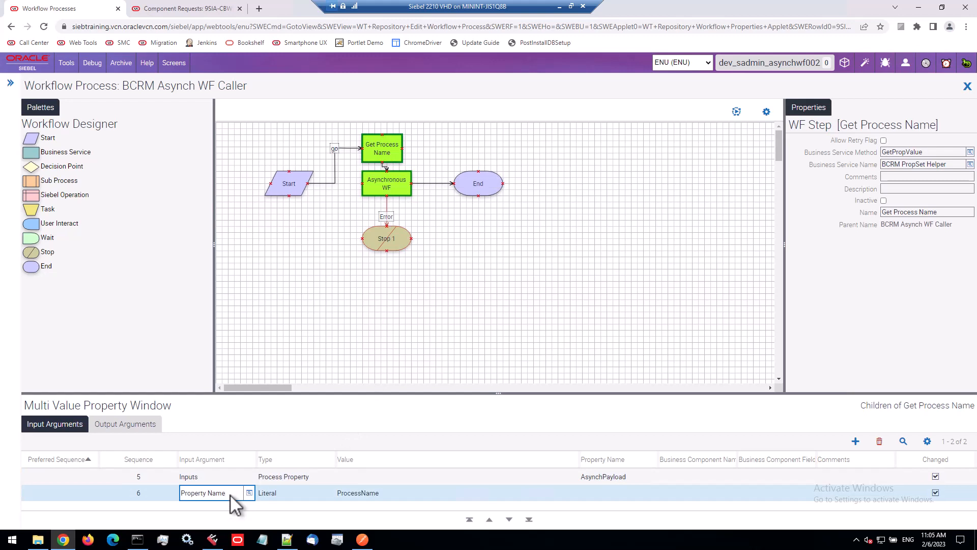
pyautogui.click(138, 423)
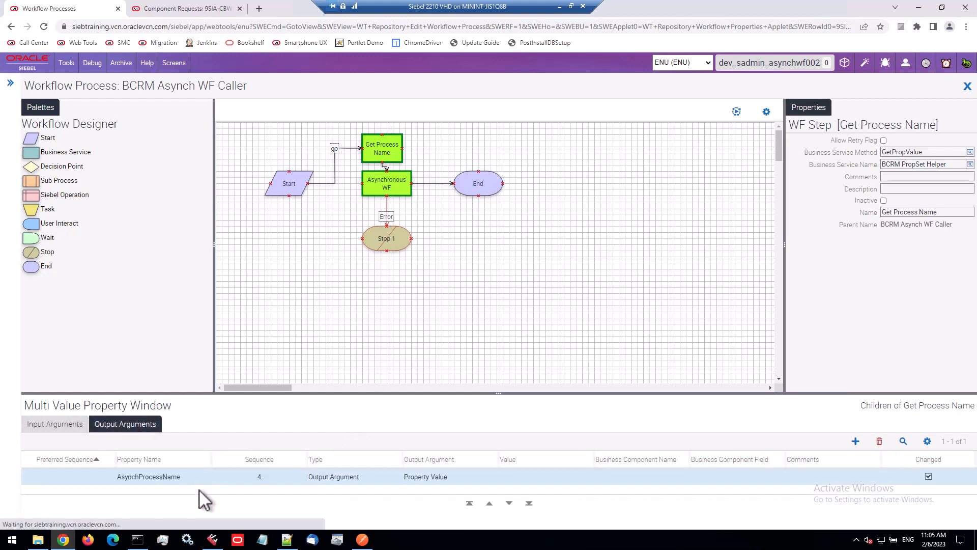
pyautogui.click(422, 478)
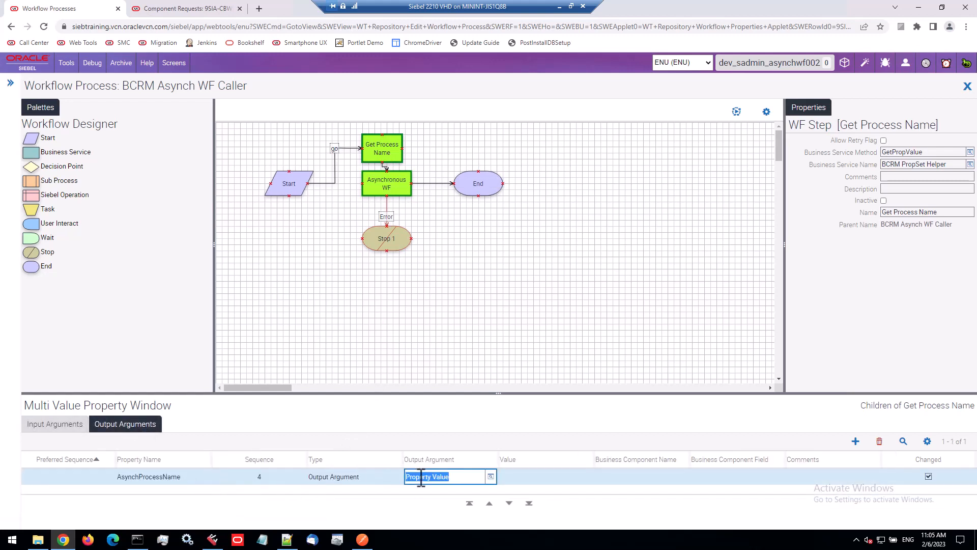
# Open the server script of the Get Process Name step's BCRM PropSet Helper business service
pyautogui.doubleClick(387, 162)
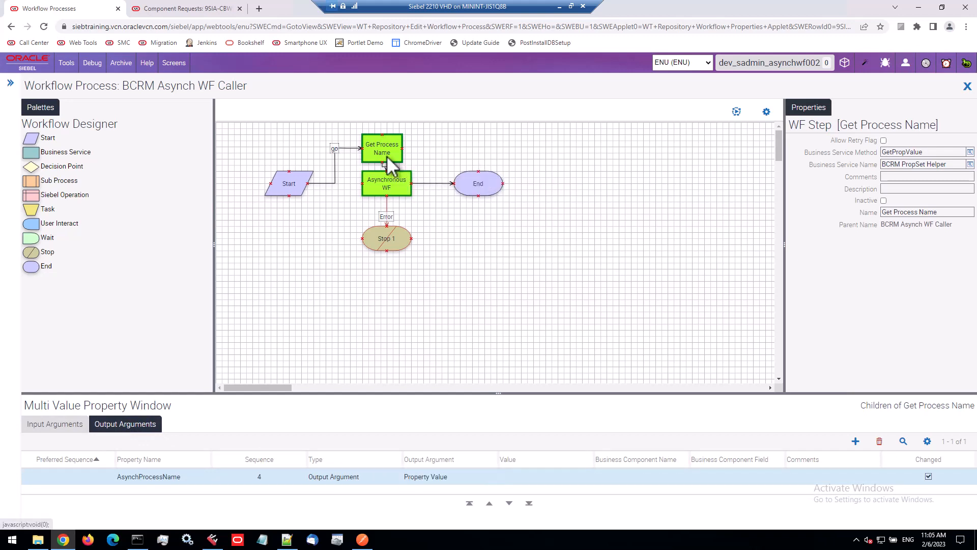
pyautogui.hotkey('ctrl', 'q')
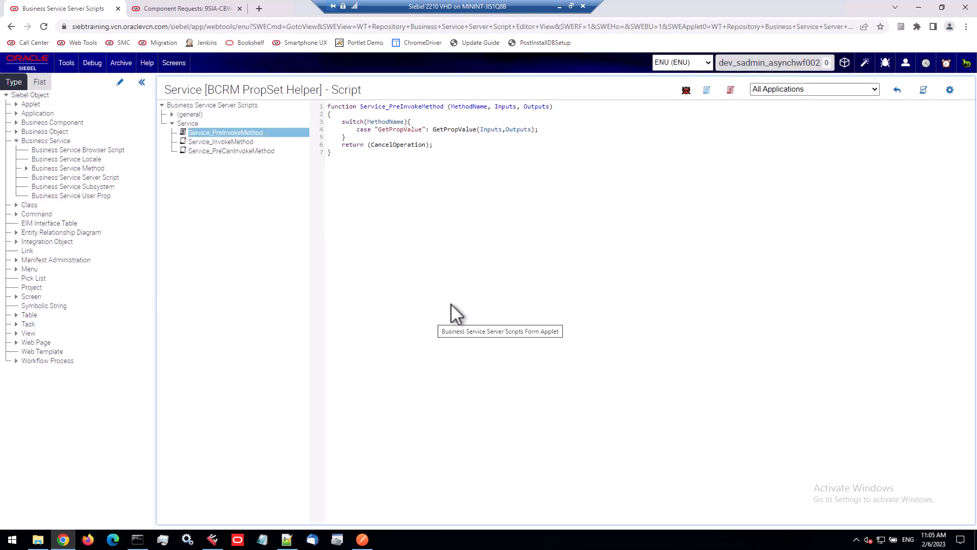
# Examine the GetPropValue function in the BCRM PropSet Helper server script
pyautogui.click(171, 114)
pyautogui.click(207, 130)
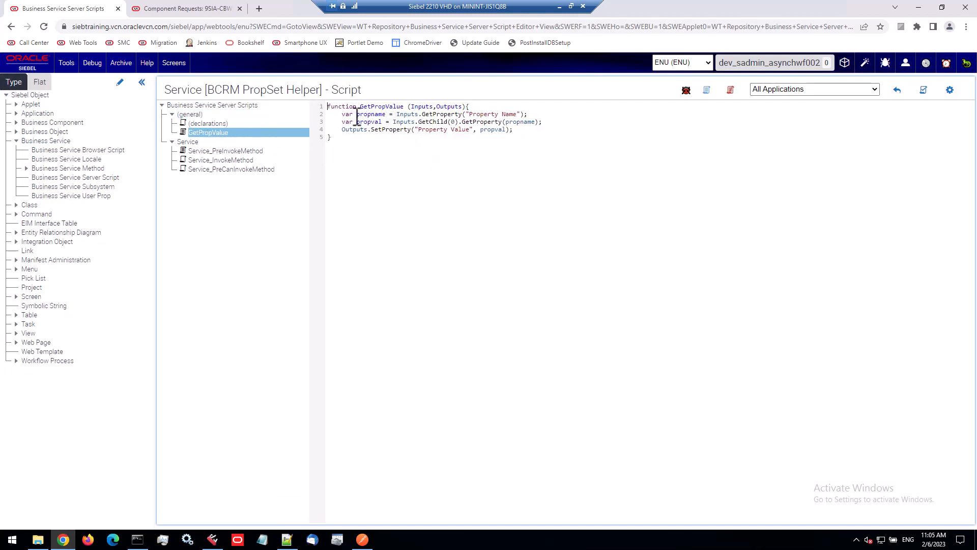
pyautogui.moveTo(396, 114)
pyautogui.mouseDown()
pyautogui.moveTo(545, 123)
pyautogui.moveTo(377, 131)
pyautogui.moveTo(395, 122)
pyautogui.mouseUp()
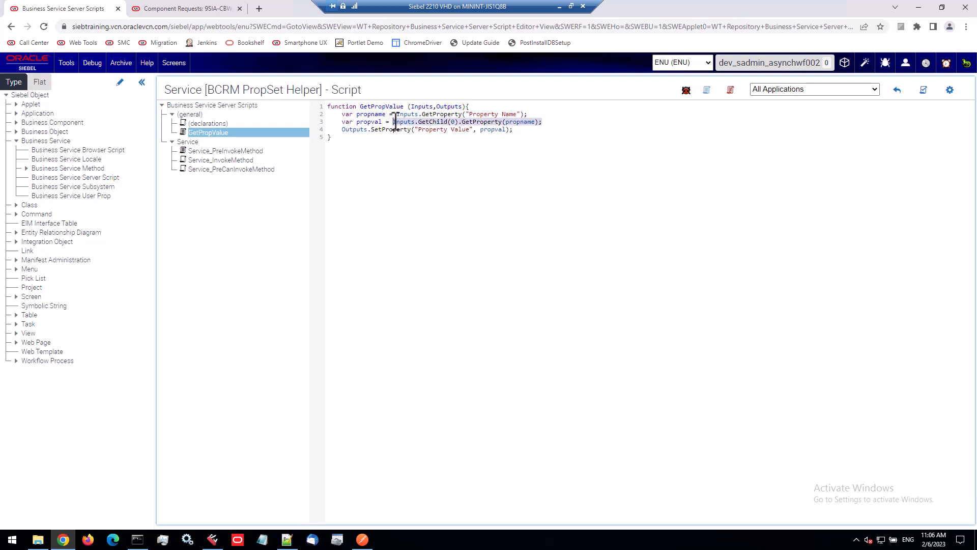
pyautogui.moveTo(372, 129); pyautogui.dragTo(474, 130)
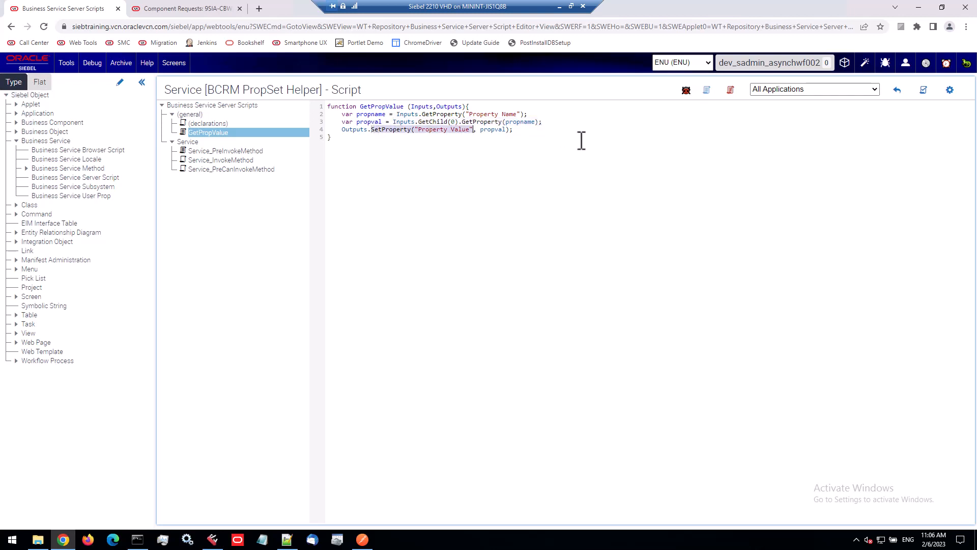
# Return to the BCRM Asynch WF Caller workflow and review the AsynchProcessName property and the Asynchronous WF step's Description expression
pyautogui.click(897, 90)
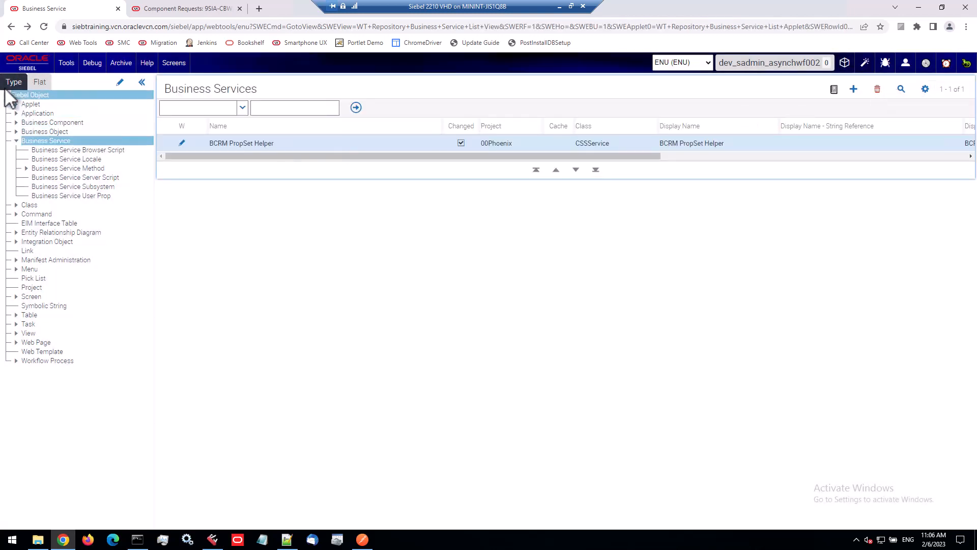
pyautogui.click(11, 26)
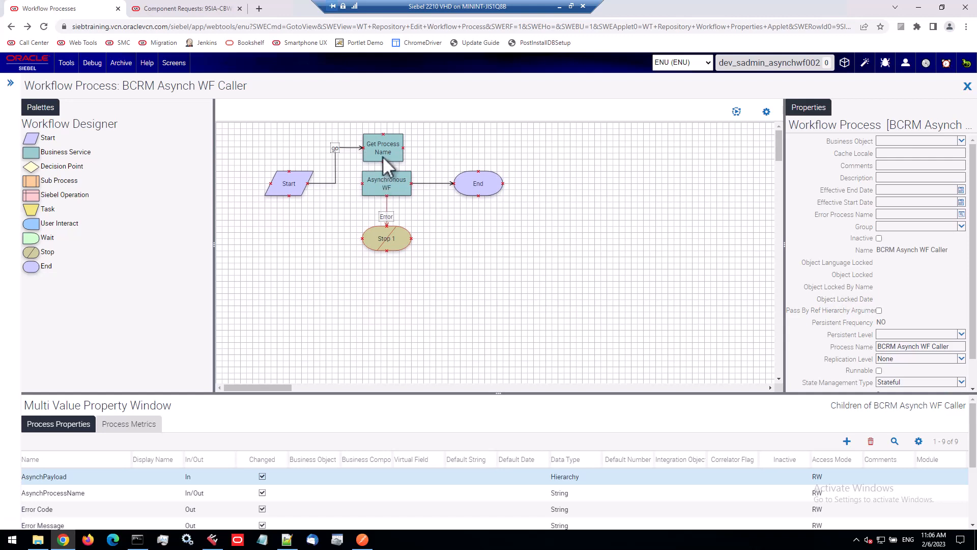
pyautogui.click(112, 493)
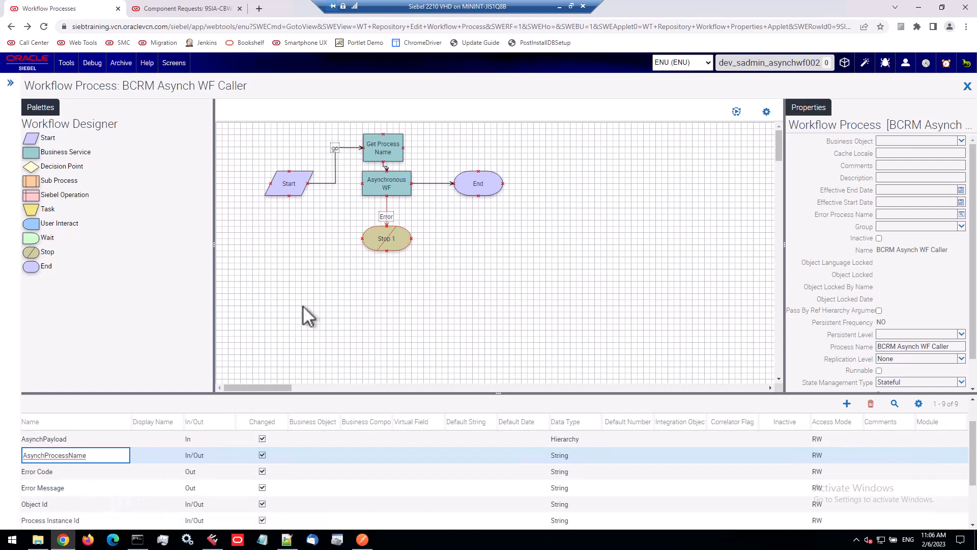
pyautogui.click(388, 195)
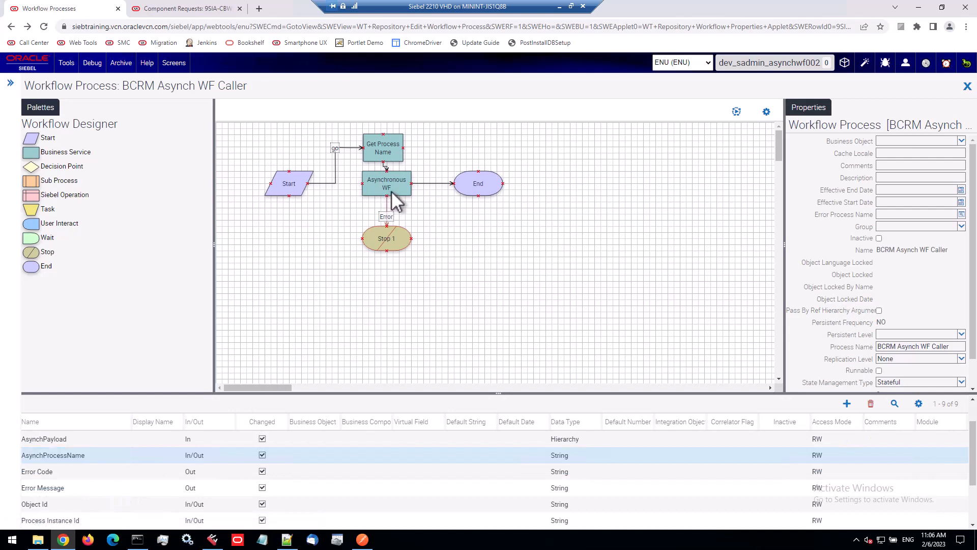
pyautogui.click(392, 194)
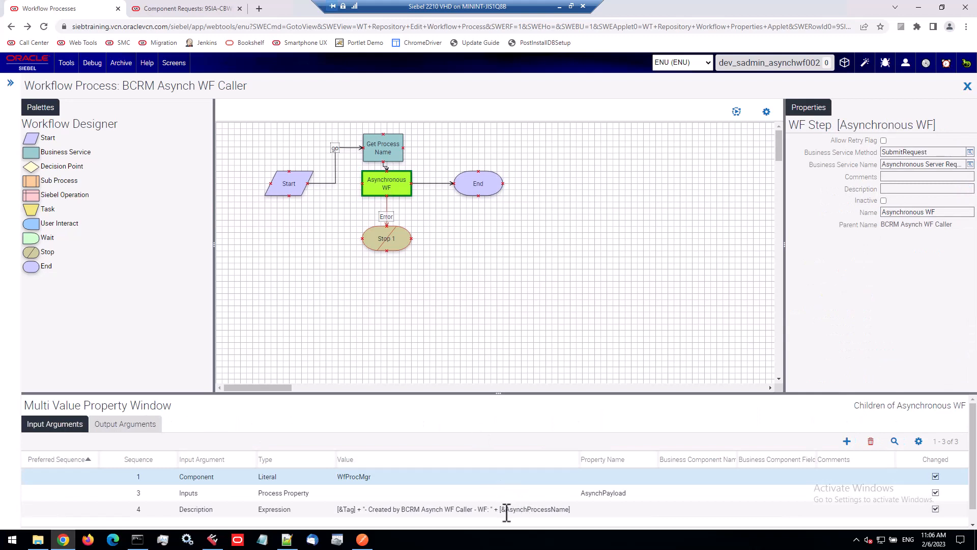
pyautogui.moveTo(506, 509); pyautogui.dragTo(574, 511)
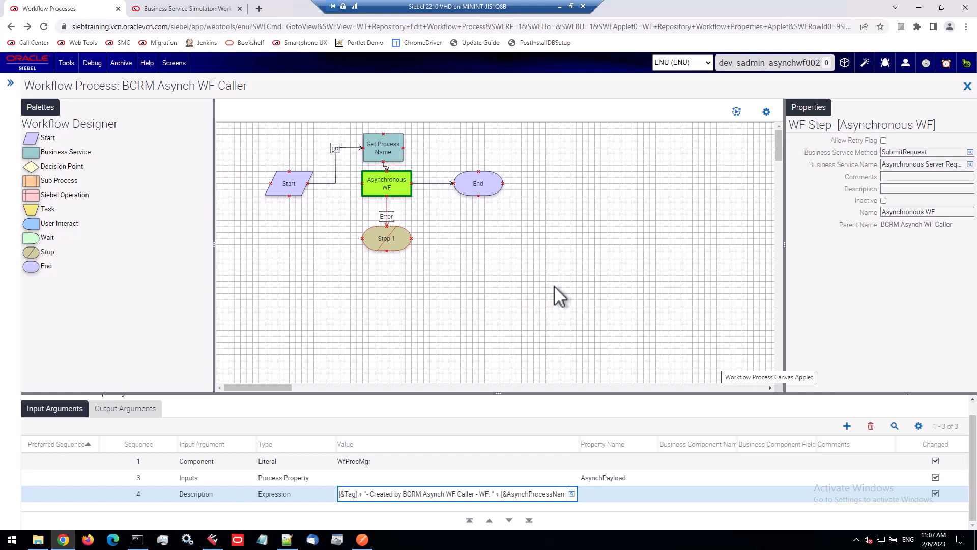
# In the Business Service Simulator, load TempFile.xml as input arguments for the Workflow Process Manager RunProcess test
pyautogui.click(169, 9)
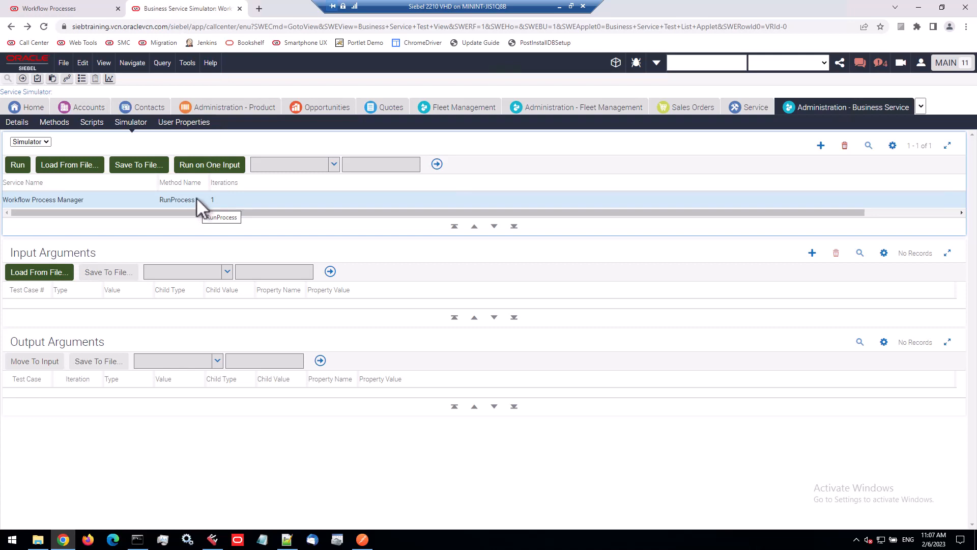
pyautogui.click(196, 198)
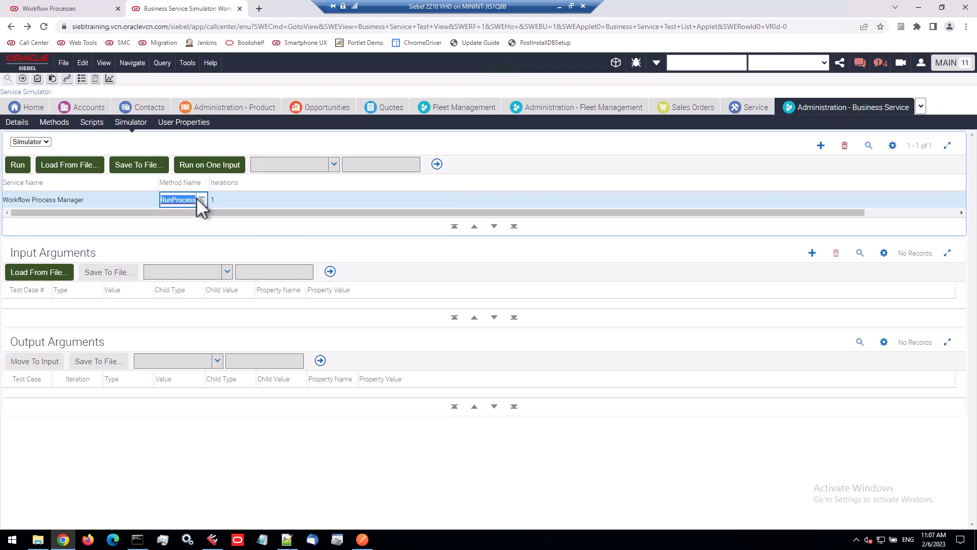
pyautogui.click(121, 203)
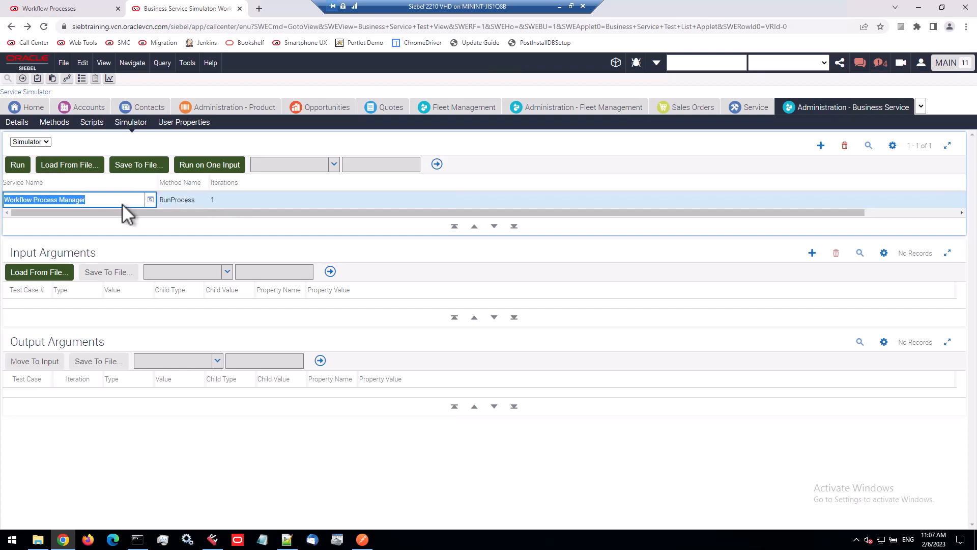
pyautogui.click(166, 201)
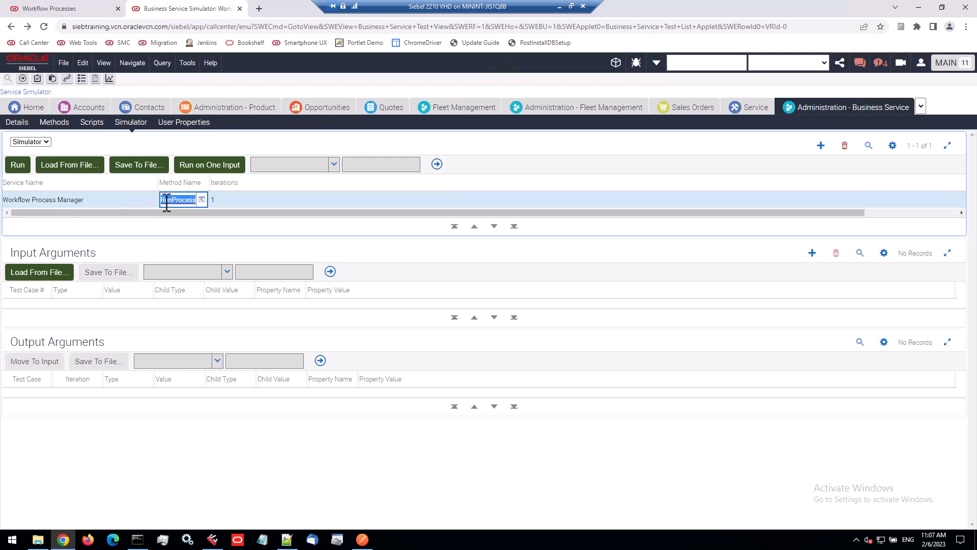
pyautogui.click(70, 258)
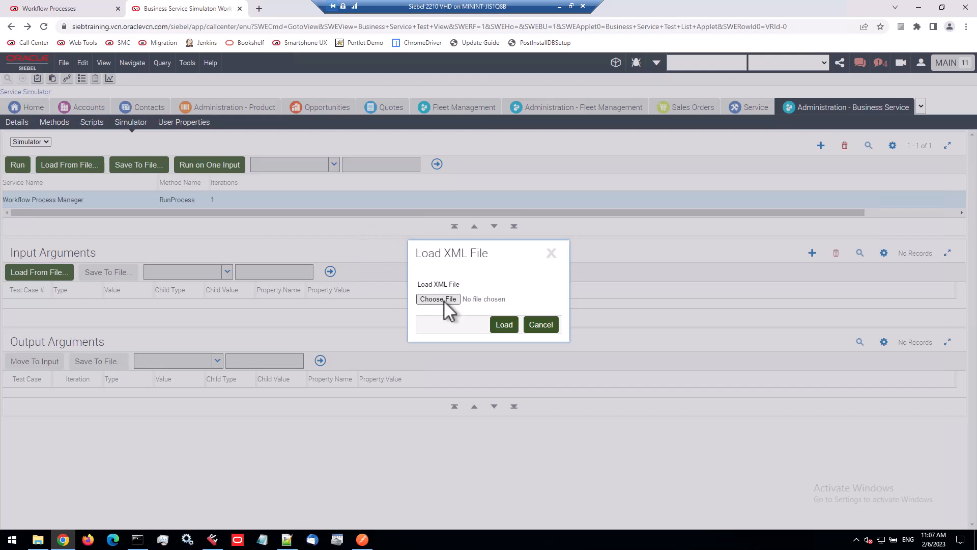
pyautogui.click(444, 301)
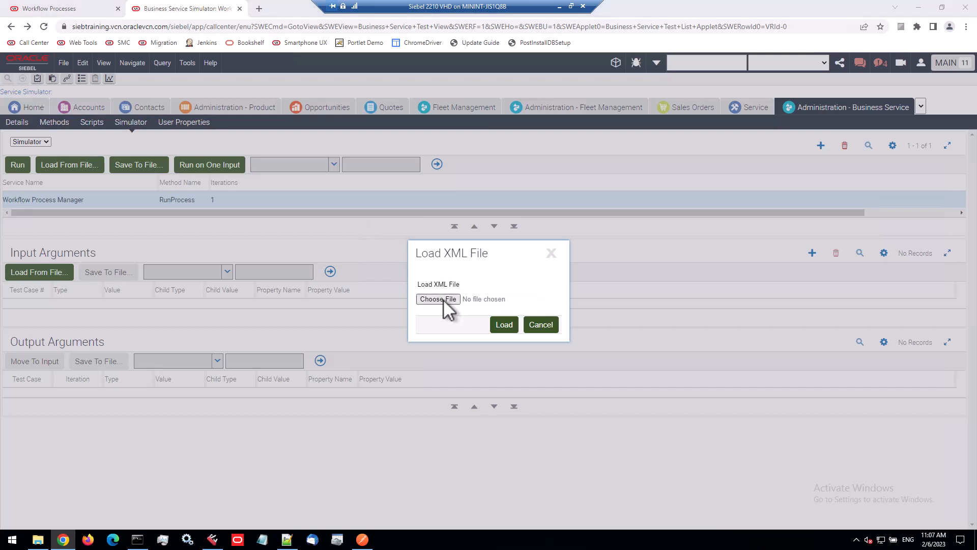
pyautogui.click(164, 71)
pyautogui.doubleClick(168, 75)
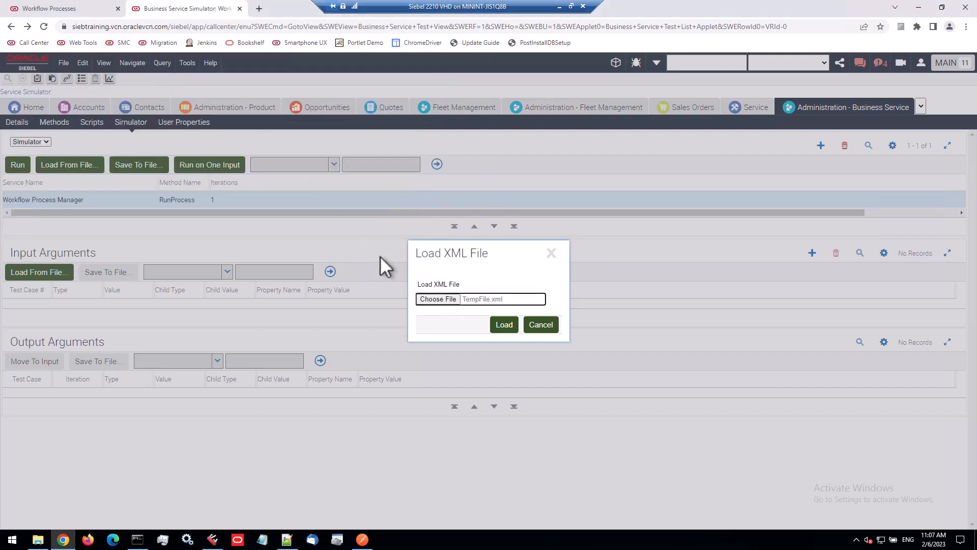
pyautogui.click(504, 325)
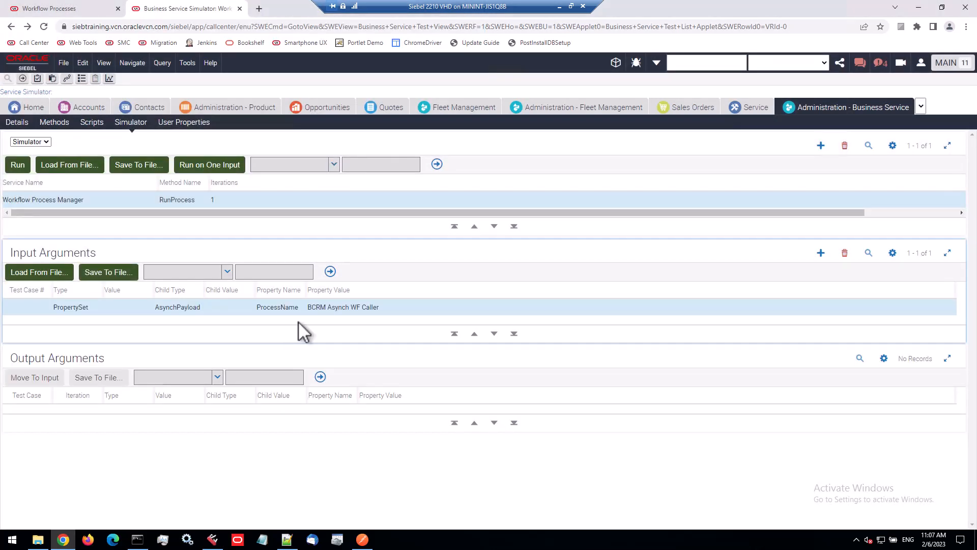
# Examine the loaded ProcessName input argument and open the AsynchPayload child property set's properties
pyautogui.click(285, 308)
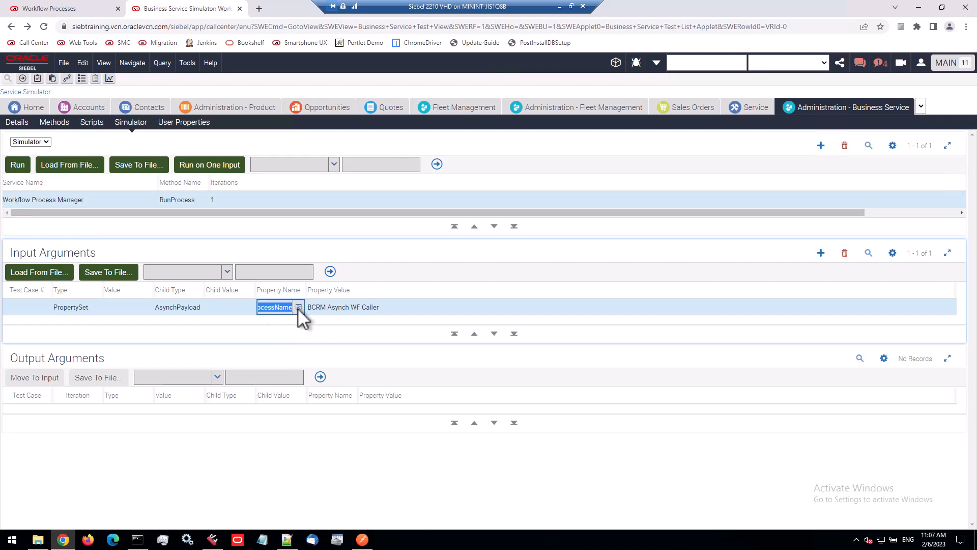
pyautogui.moveTo(305, 290); pyautogui.dragTo(355, 290)
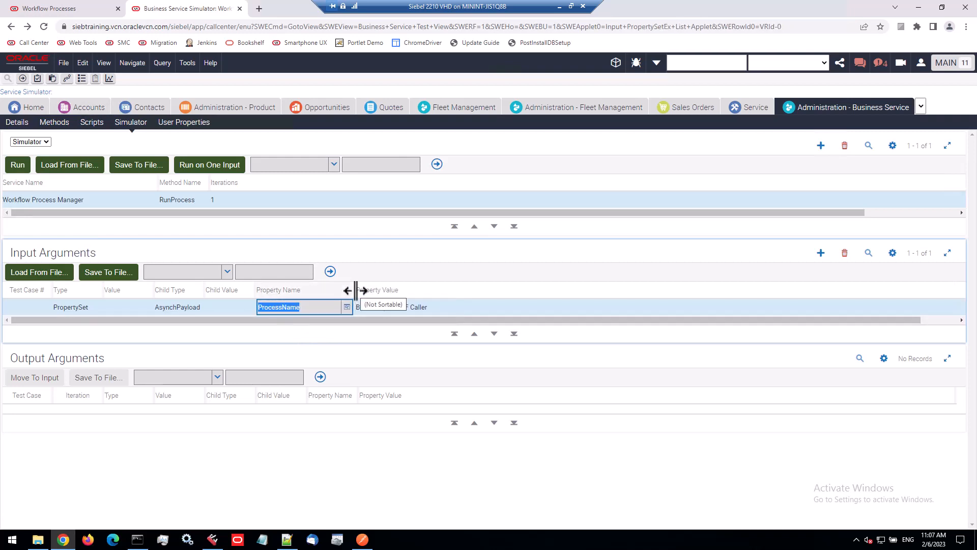
pyautogui.click(386, 308)
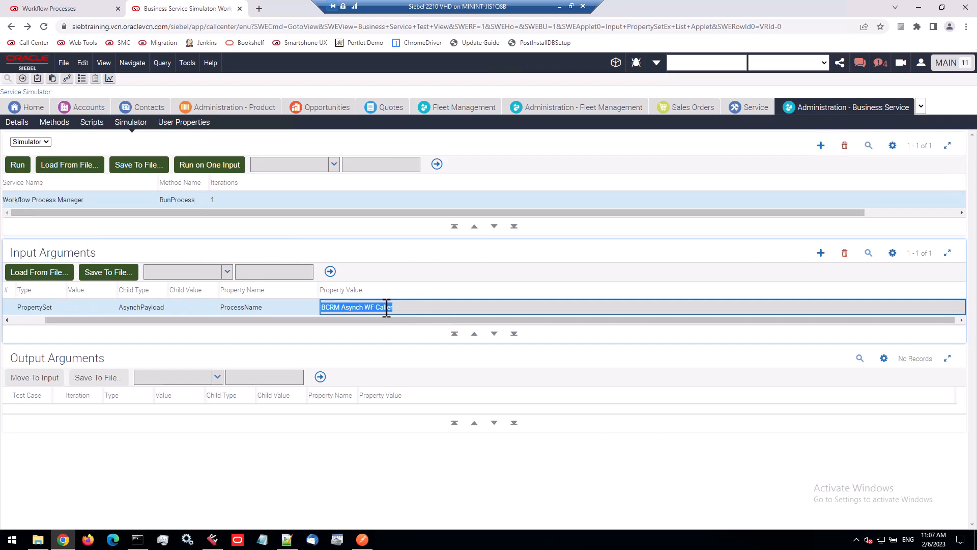
pyautogui.click(289, 307)
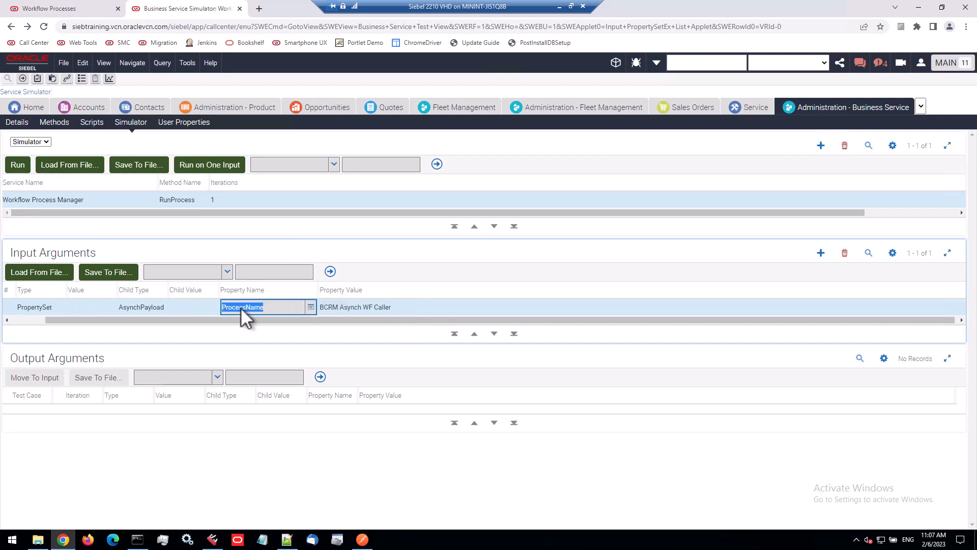
pyautogui.click(150, 307)
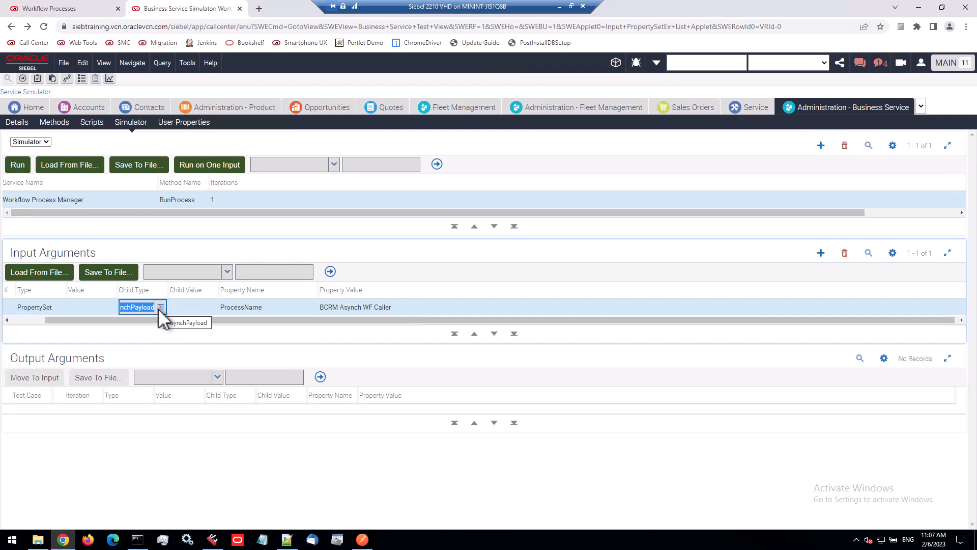
pyautogui.click(160, 307)
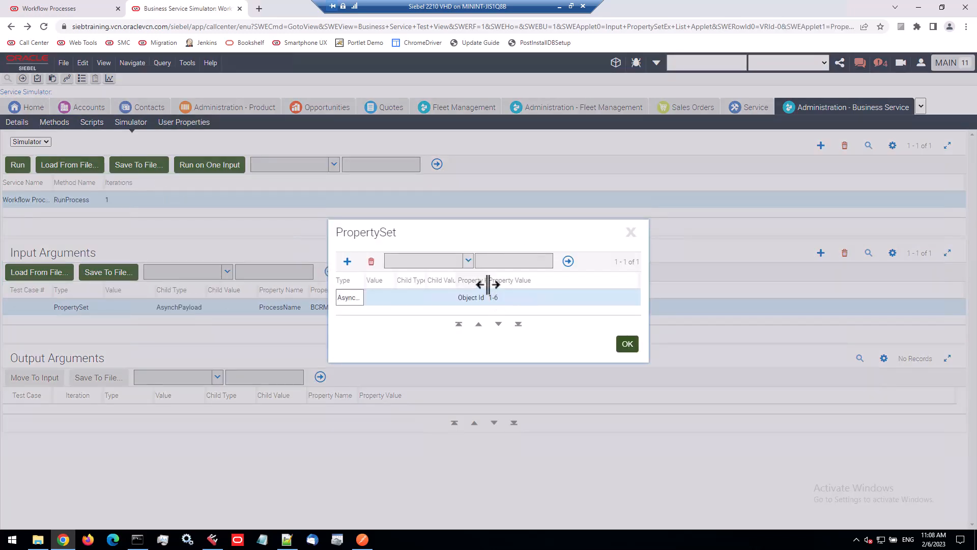
pyautogui.moveTo(487, 281); pyautogui.dragTo(566, 283)
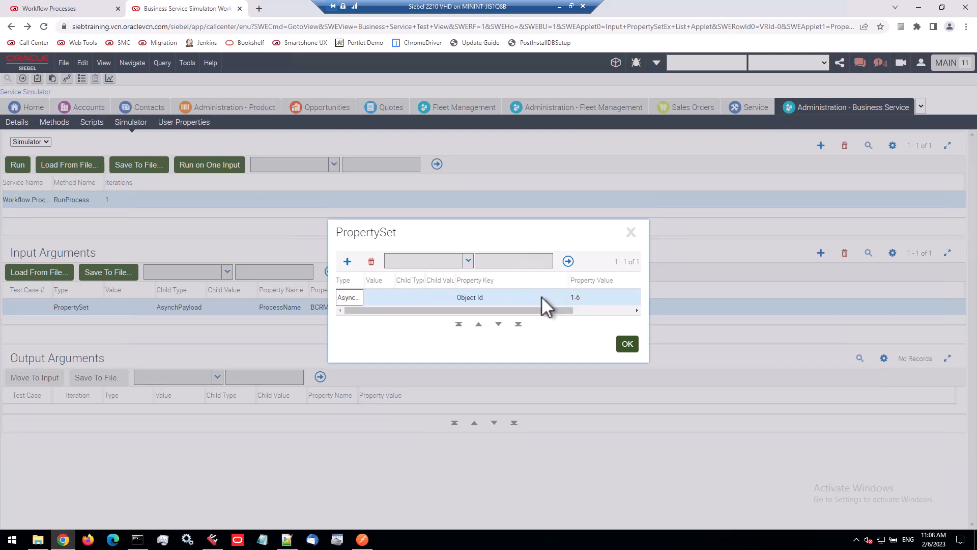
pyautogui.click(554, 296)
pyautogui.click(557, 296)
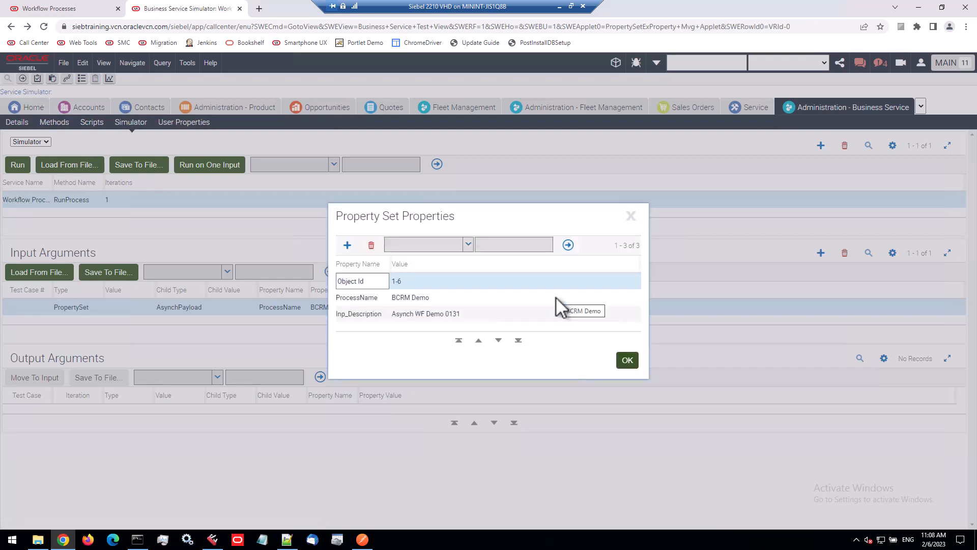
# Change the Inp_Description property value to Asynch WF Demo 0206 and confirm both property set dialogs
pyautogui.click(416, 279)
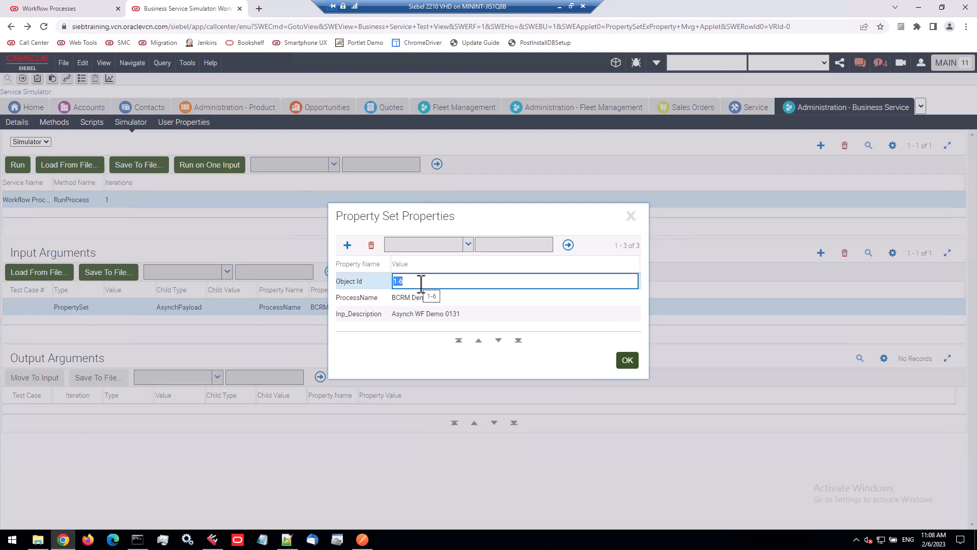
pyautogui.click(455, 297)
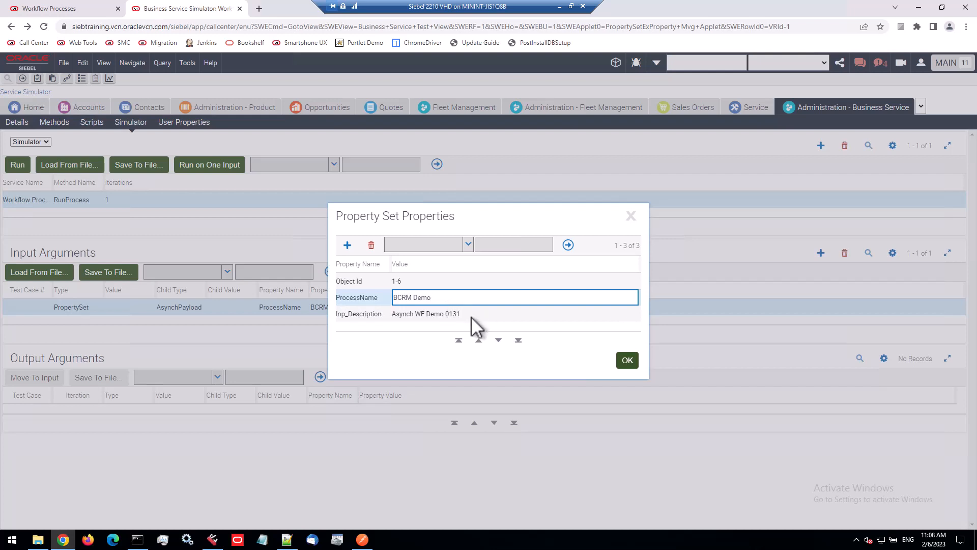
pyautogui.click(471, 316)
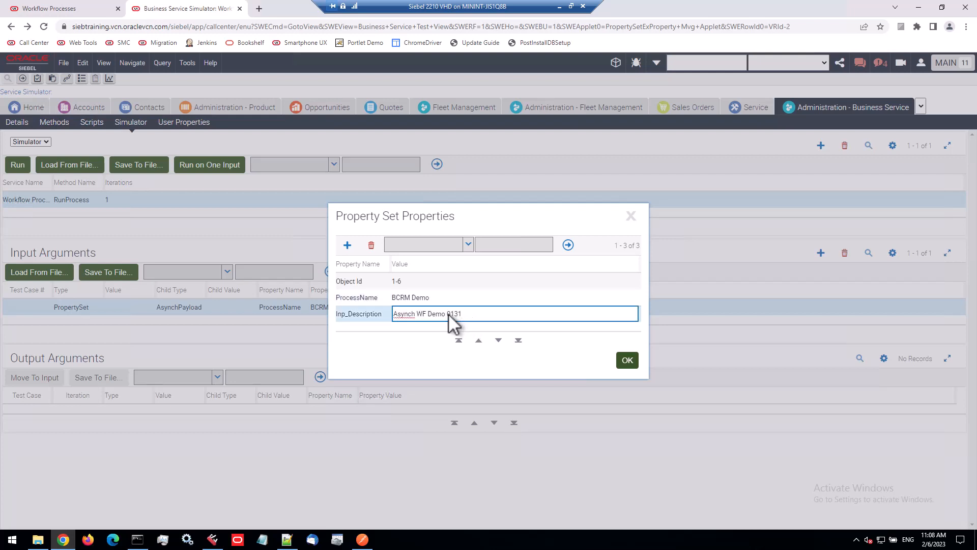
pyautogui.moveTo(448, 313); pyautogui.dragTo(488, 315)
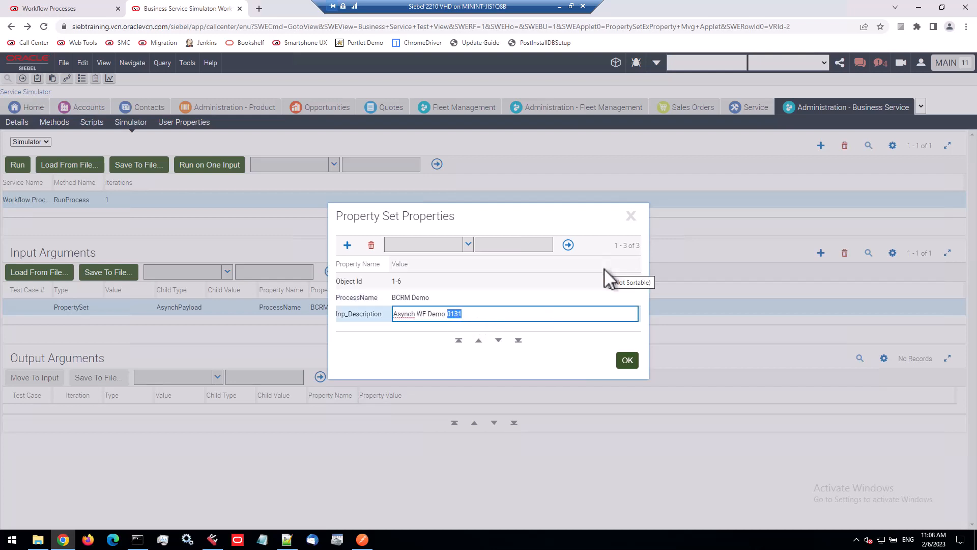
pyautogui.write('0206')
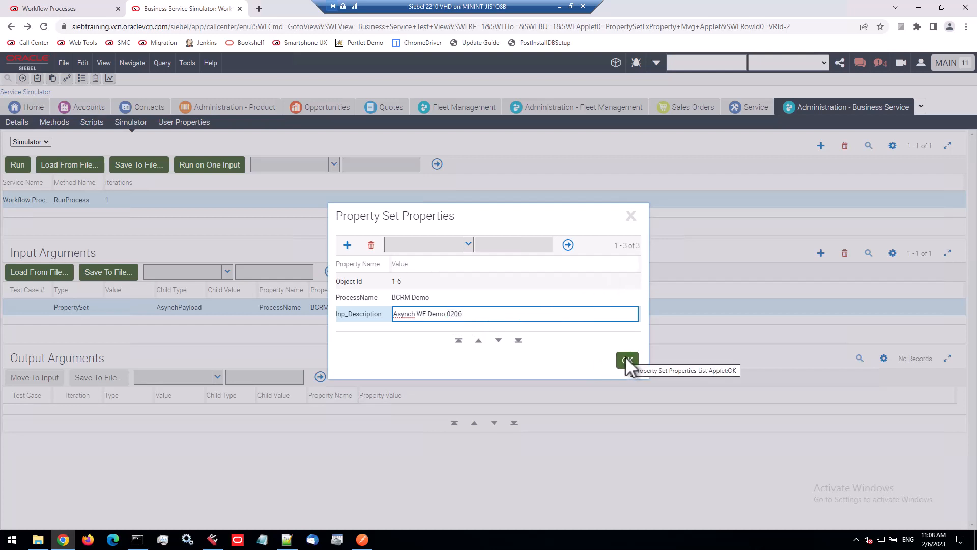
pyautogui.click(627, 362)
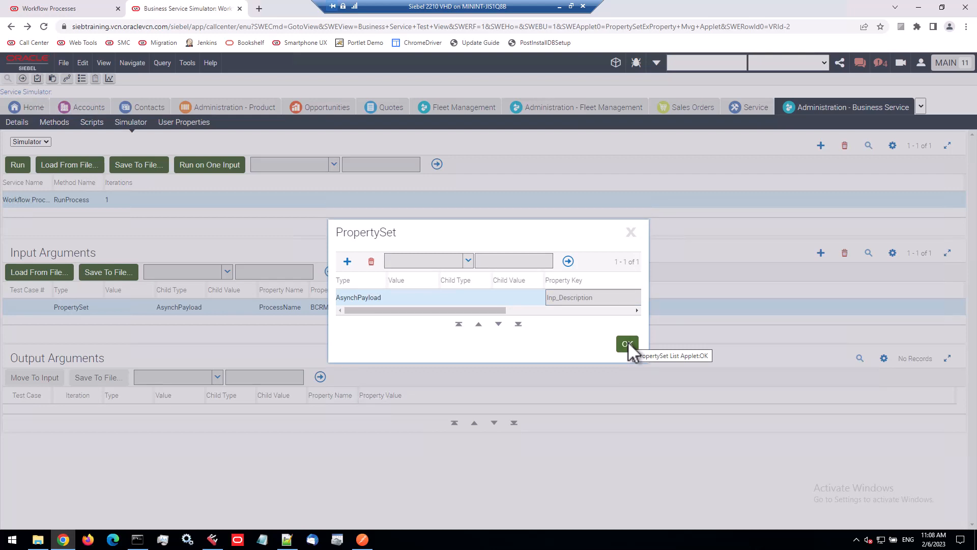
pyautogui.click(627, 343)
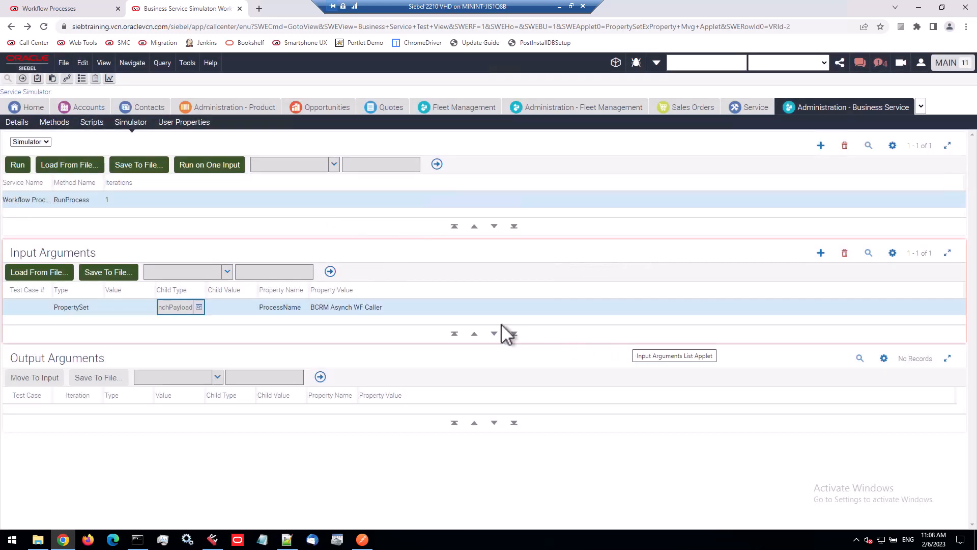
# Open the BCRM Demo workflow and inspect its Create Activity step's field input arguments
pyautogui.click(87, 9)
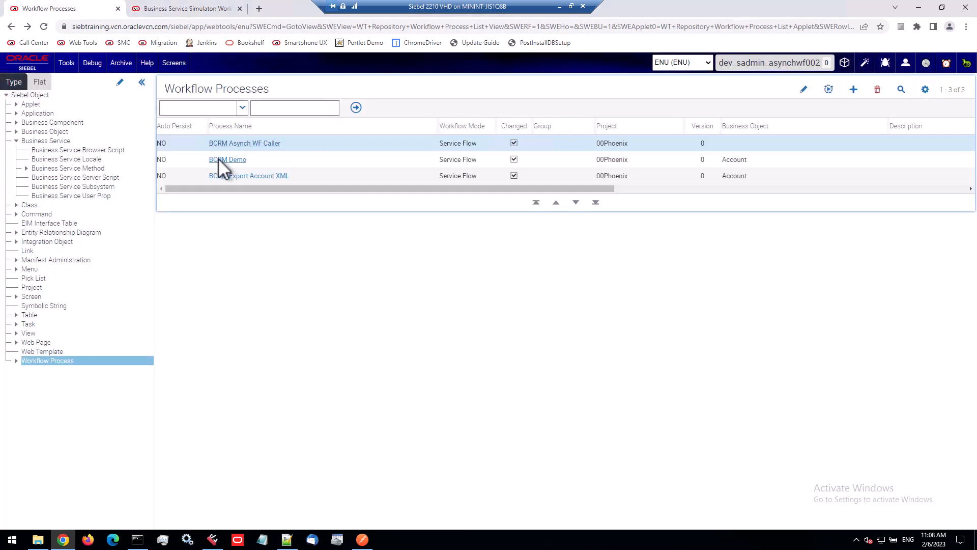
pyautogui.click(218, 159)
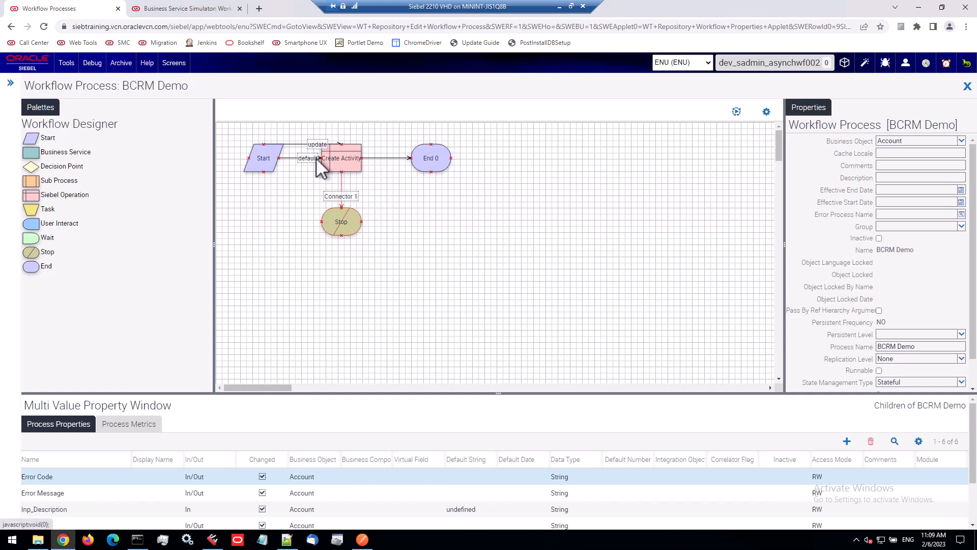
pyautogui.click(332, 164)
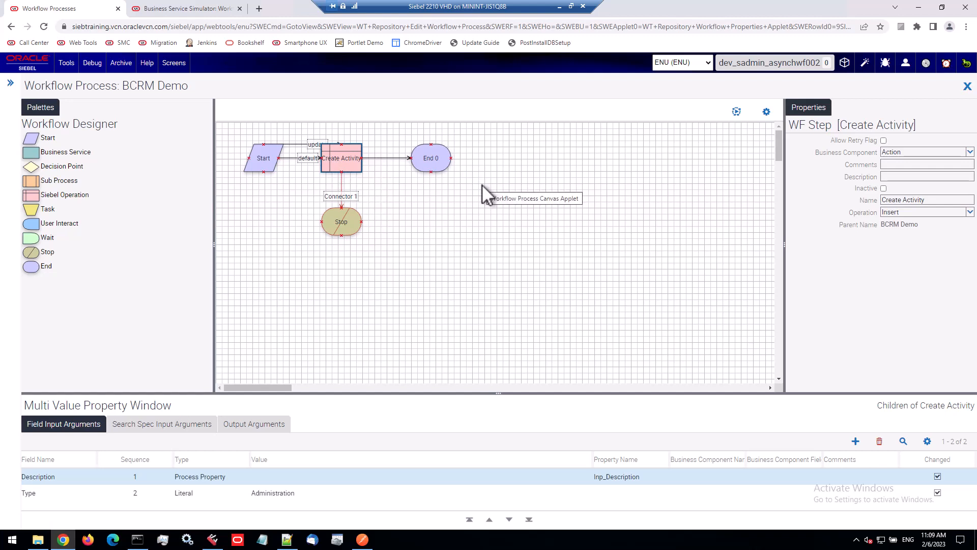
# Review the Create Activity step's Description and Type field input arguments in the BCRM Demo workflow
pyautogui.click(483, 185)
pyautogui.click(350, 164)
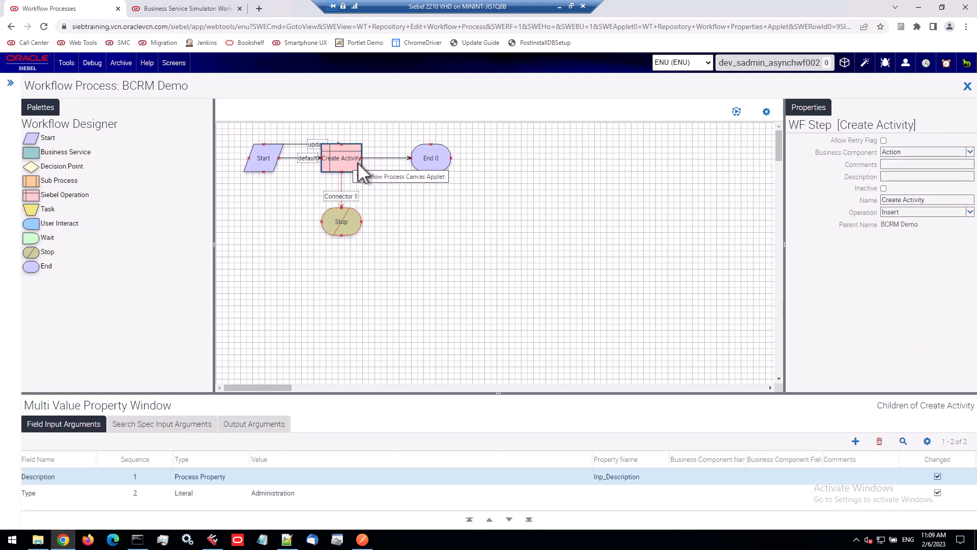
pyautogui.click(45, 481)
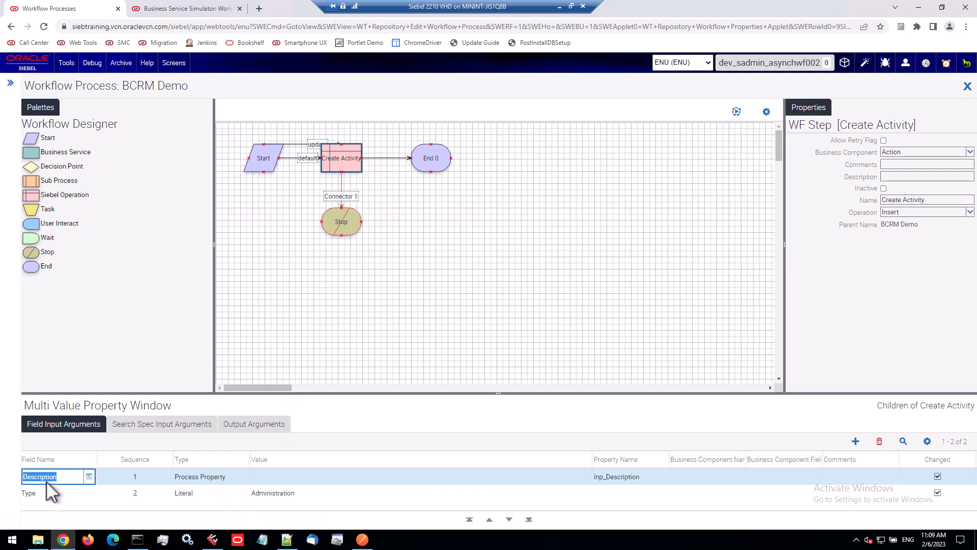
pyautogui.click(624, 478)
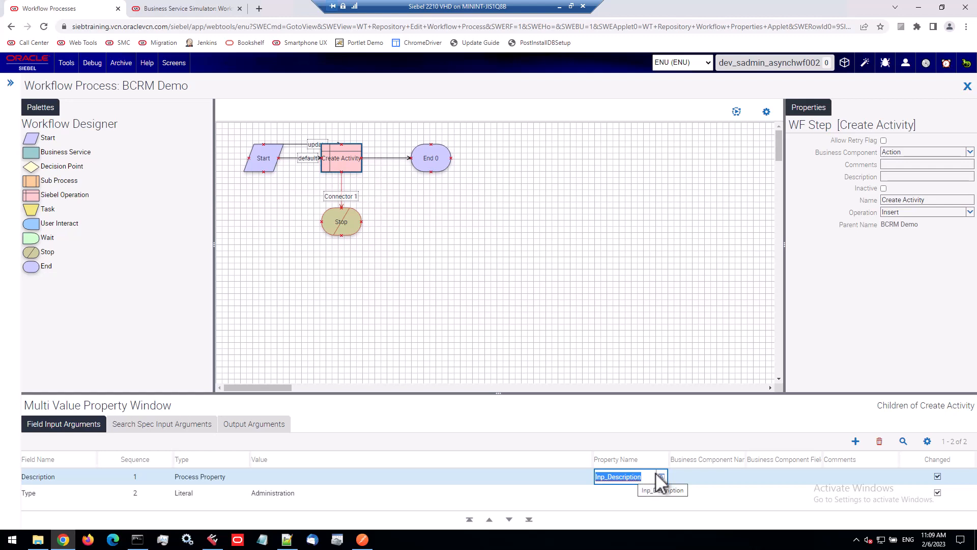
pyautogui.click(205, 493)
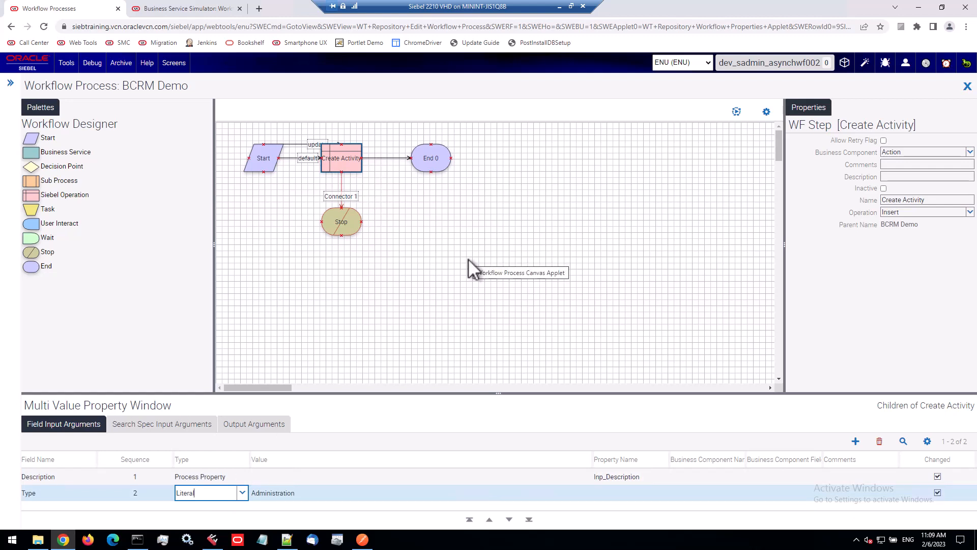
# Review the AsynchPayload property set's Object Id, ProcessName and Inp_Description values in the simulator, then close the dialogs discarding changes
pyautogui.click(195, 10)
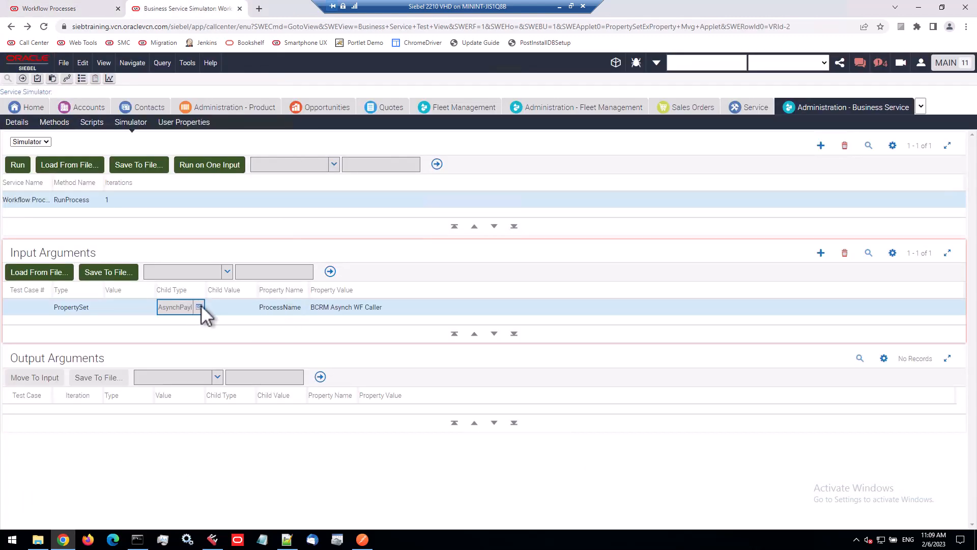
pyautogui.click(356, 307)
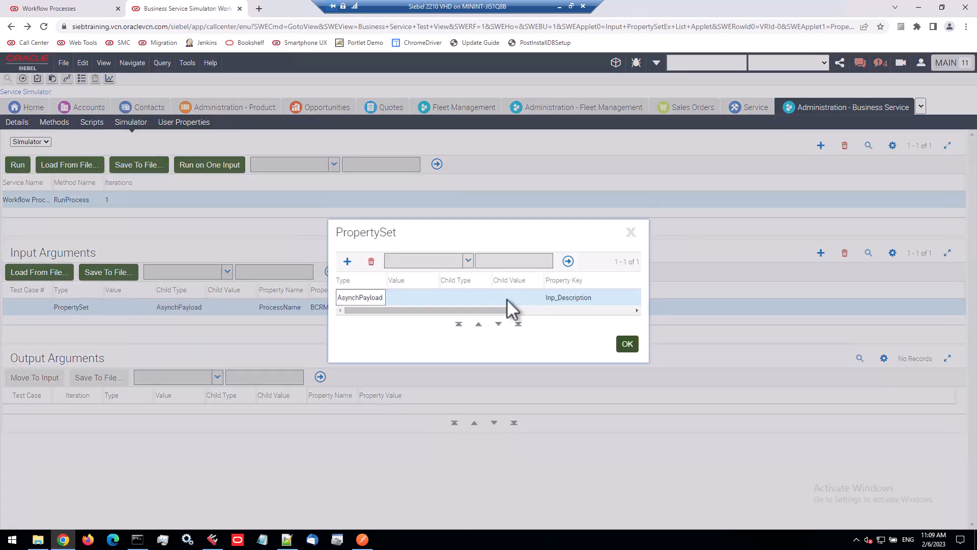
pyautogui.click(593, 299)
pyautogui.click(634, 298)
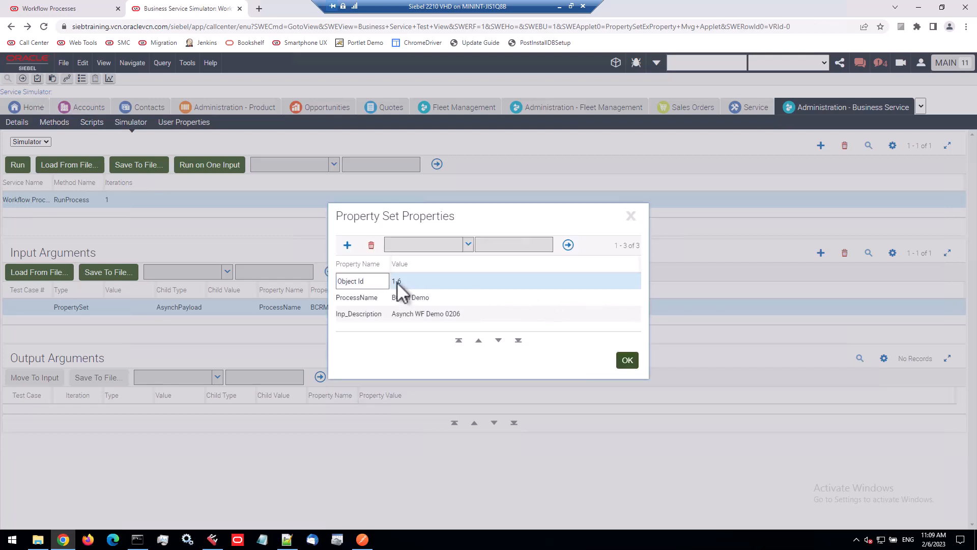
pyautogui.click(406, 281)
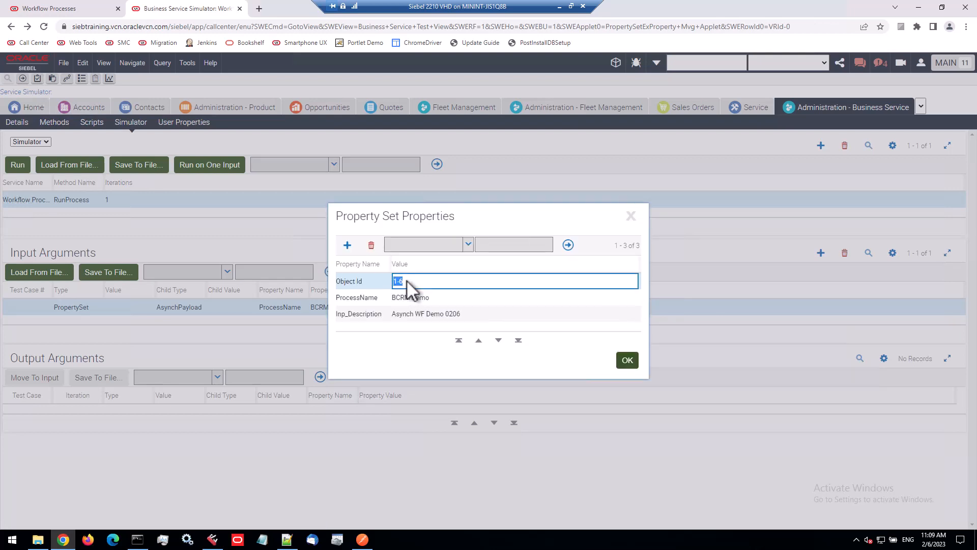
pyautogui.click(444, 297)
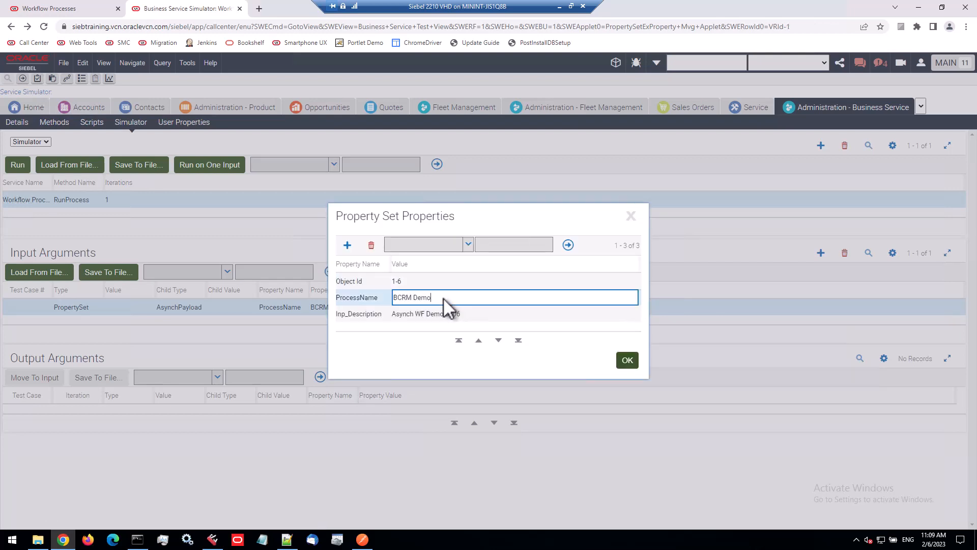
pyautogui.click(480, 320)
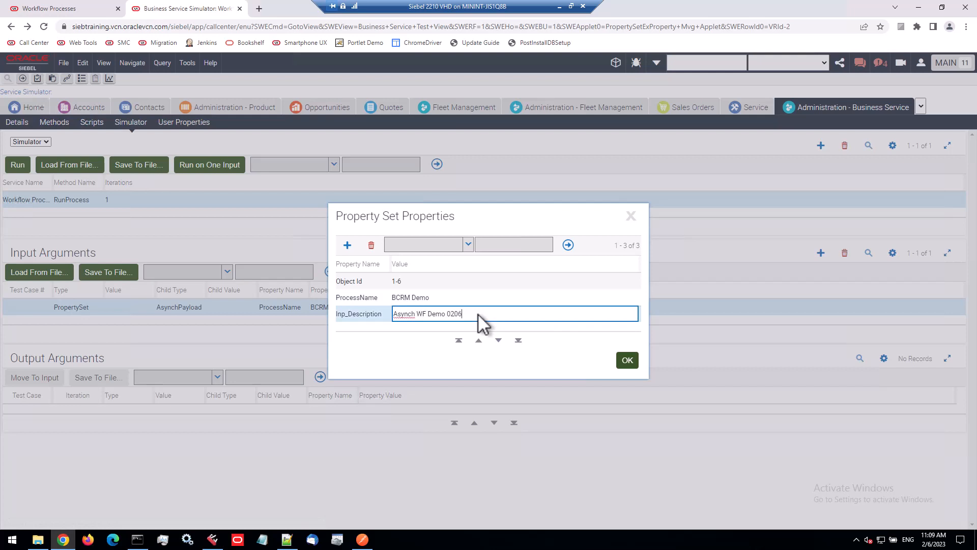
pyautogui.moveTo(478, 315); pyautogui.dragTo(400, 315)
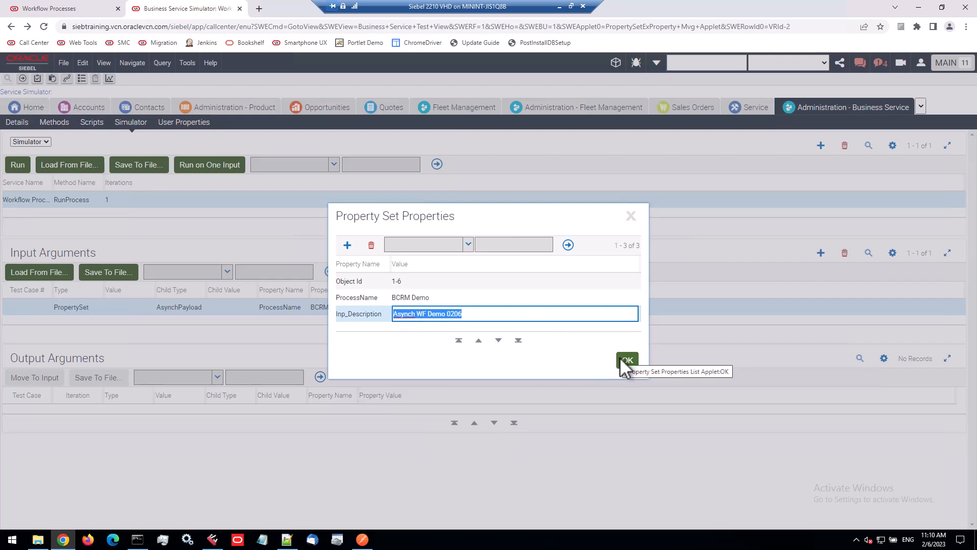
pyautogui.click(622, 359)
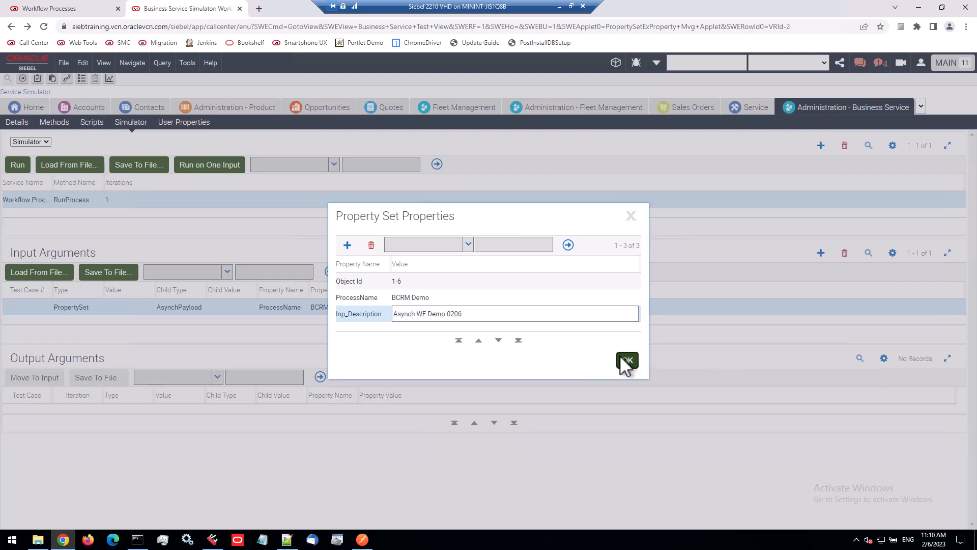
pyautogui.click(631, 216)
pyautogui.click(630, 232)
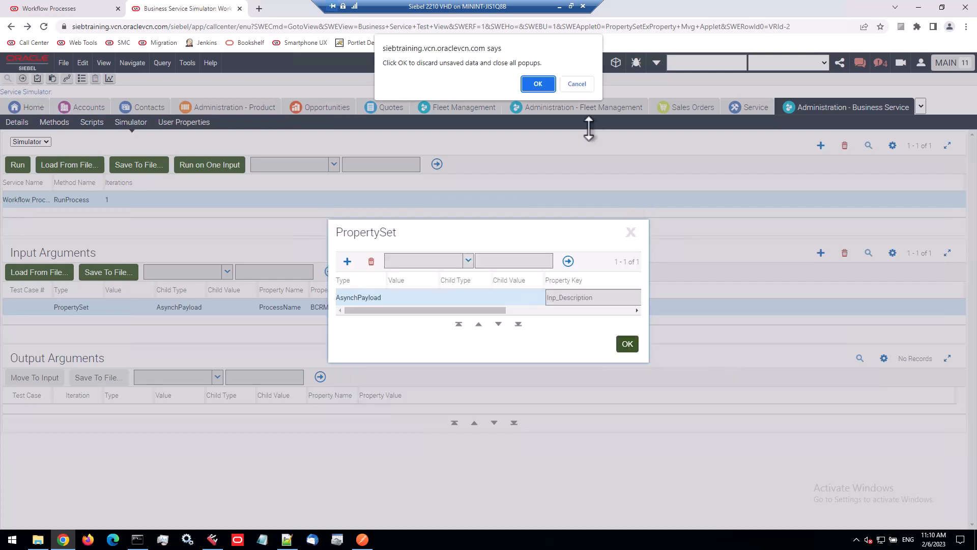
pyautogui.click(538, 84)
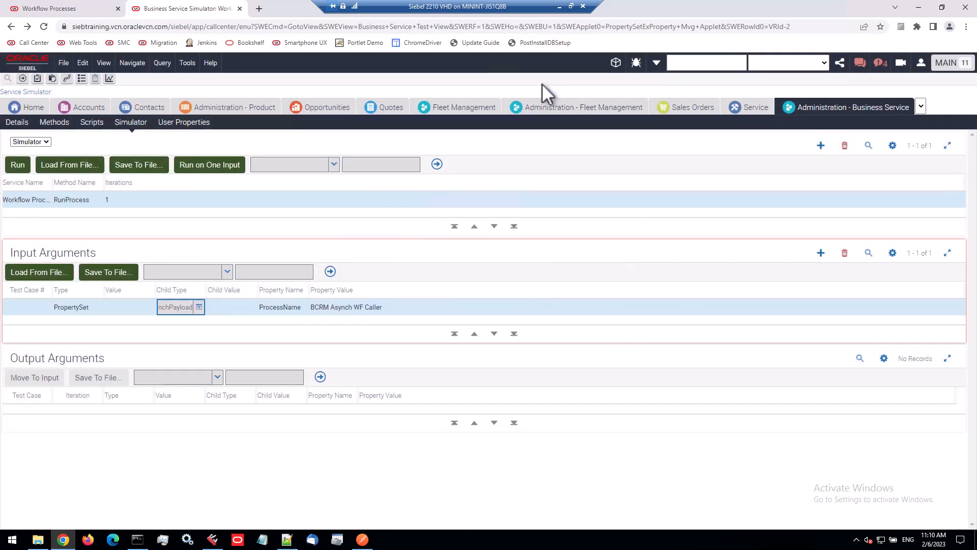
# Run the simulator on one input and inspect the properties of the returned output property set
pyautogui.click(226, 166)
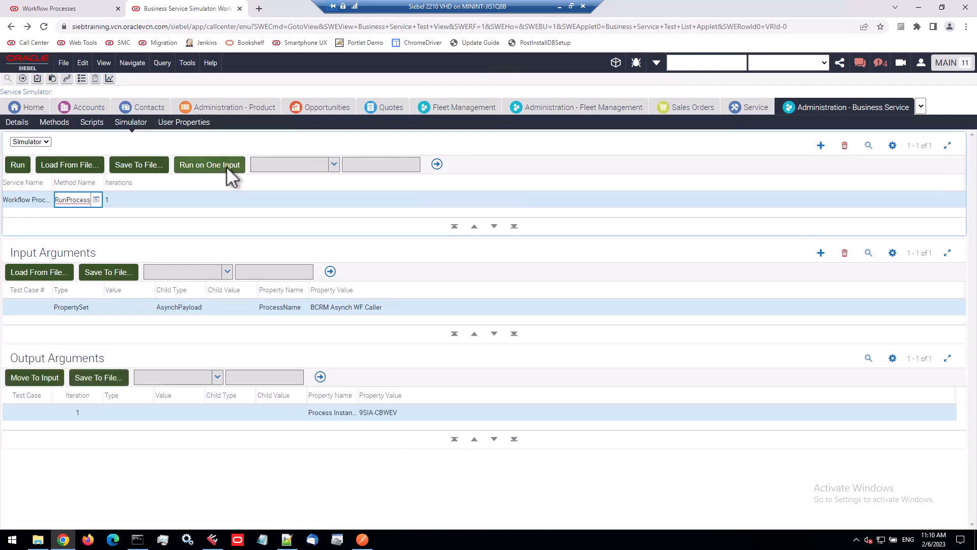
pyautogui.click(339, 413)
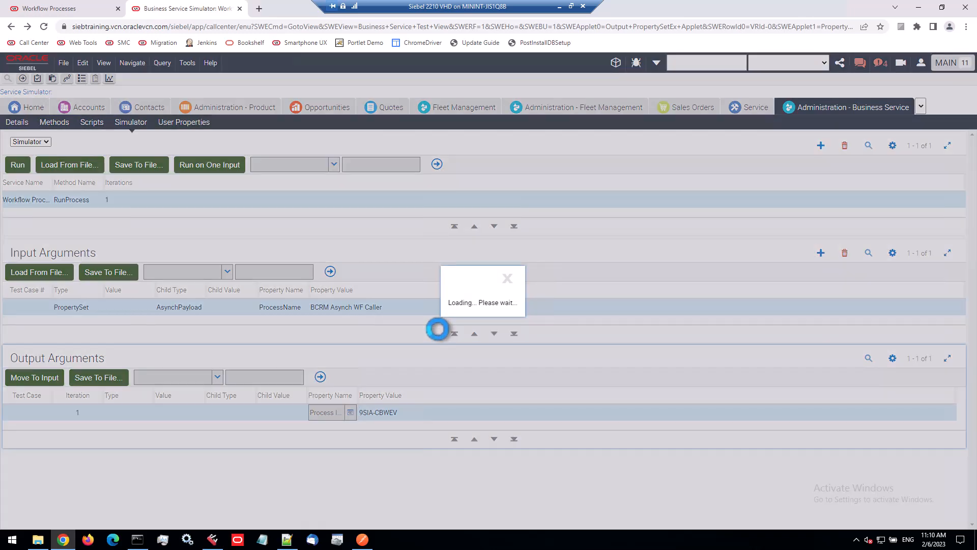
pyautogui.click(436, 251)
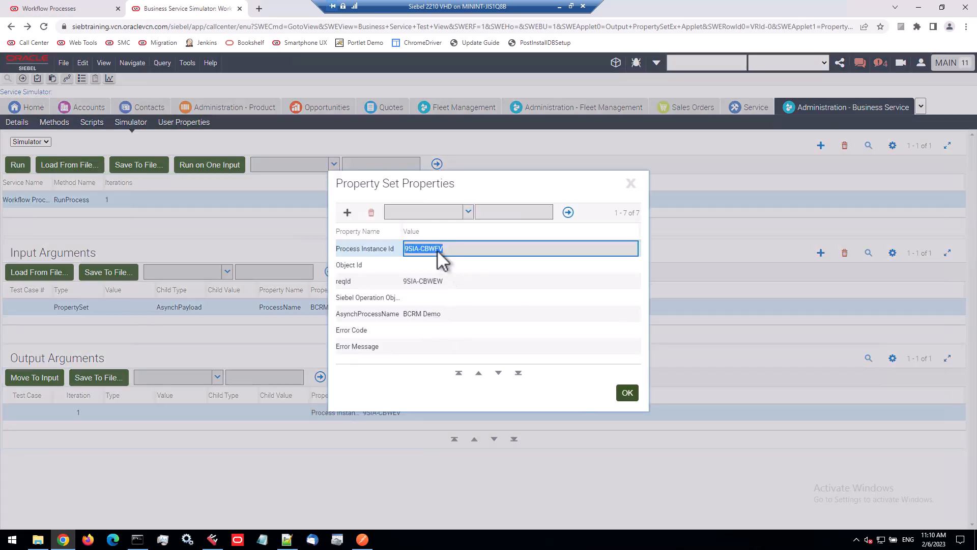
pyautogui.click(432, 280)
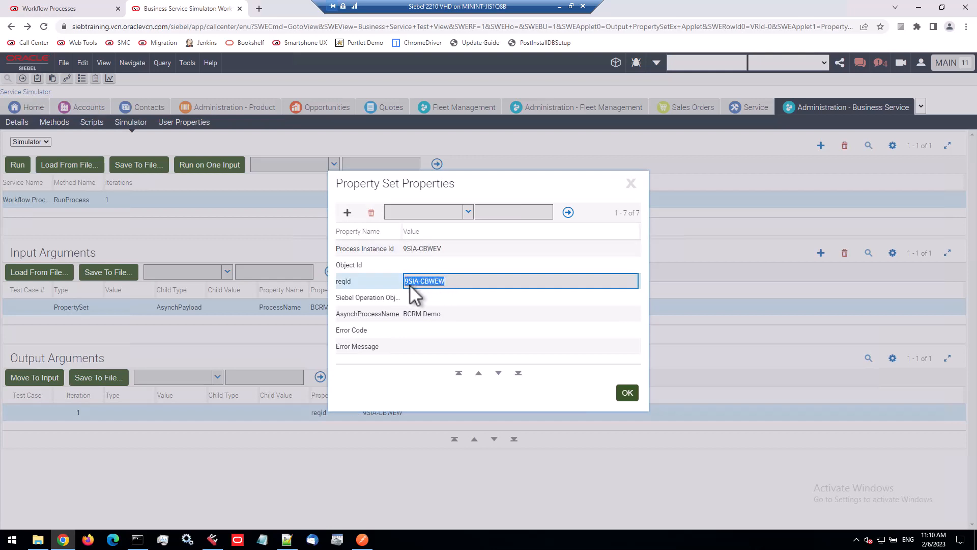
pyautogui.click(415, 315)
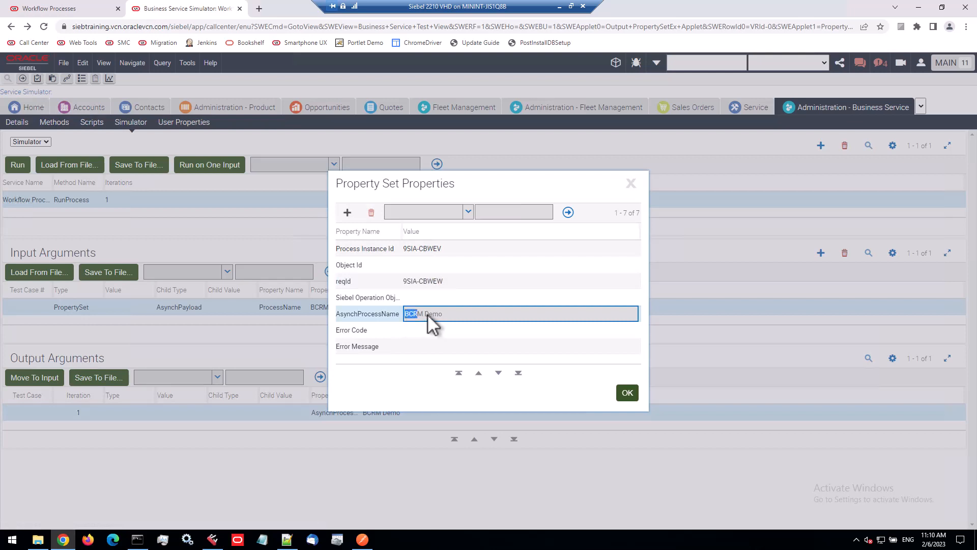
pyautogui.click(626, 393)
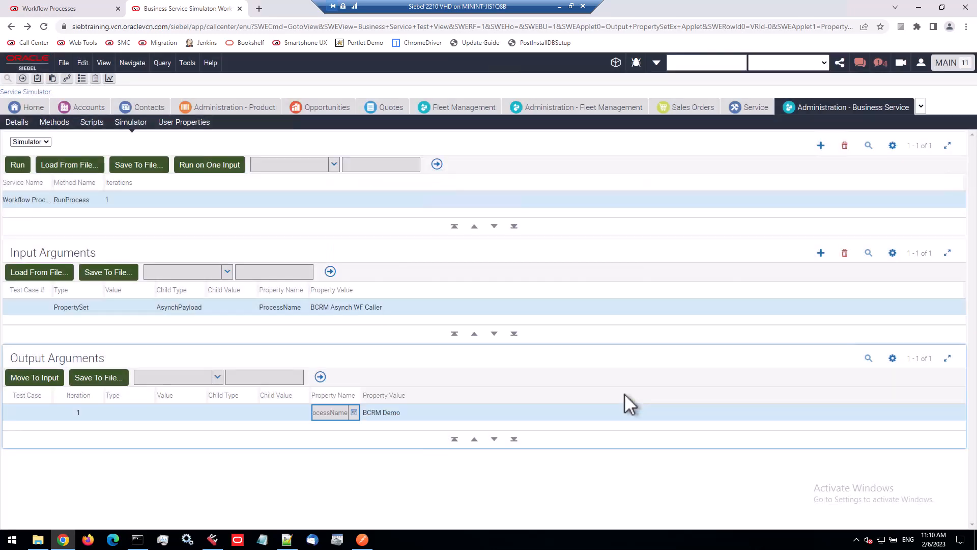
# Open the server Jobs list and examine the latest Workflow Process Manager job's details and description
pyautogui.click(68, 78)
pyautogui.click(22, 102)
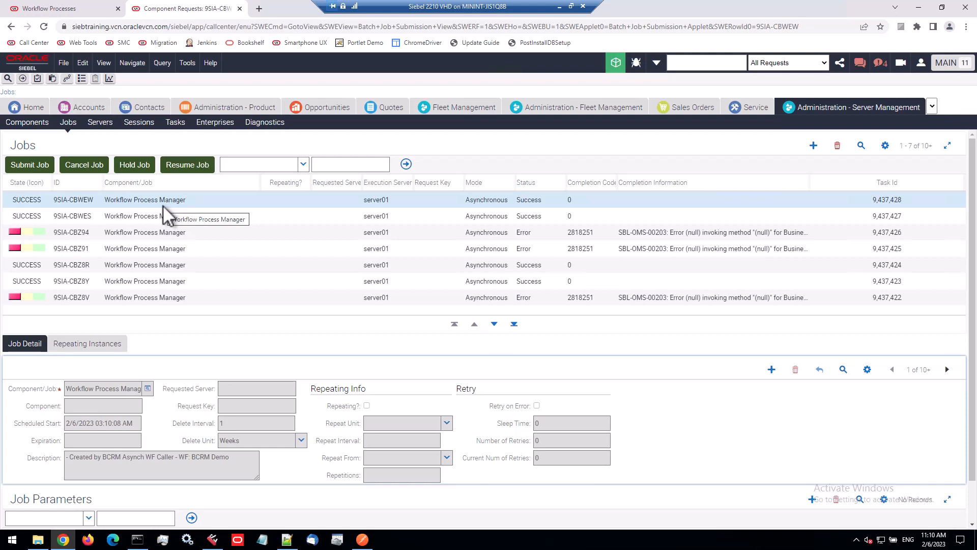
pyautogui.click(164, 206)
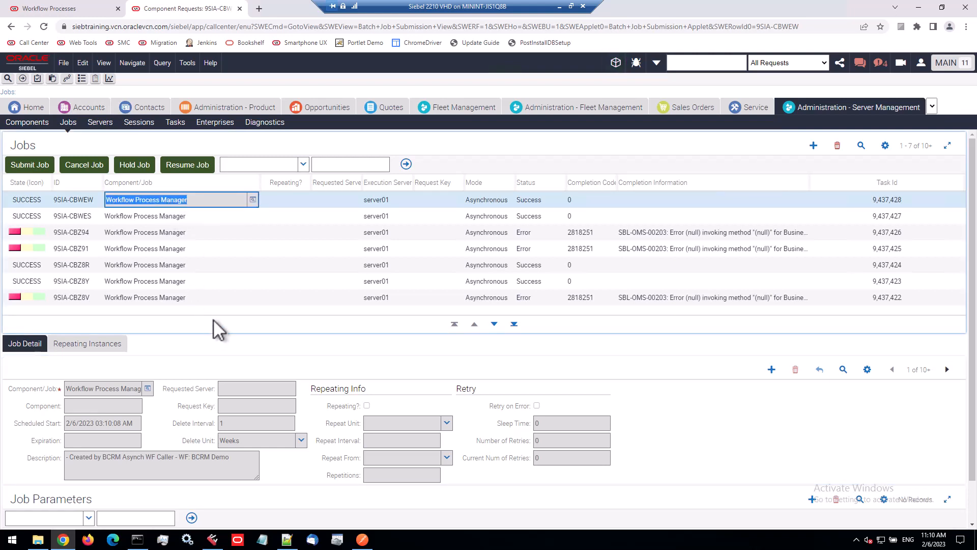
pyautogui.click(260, 314)
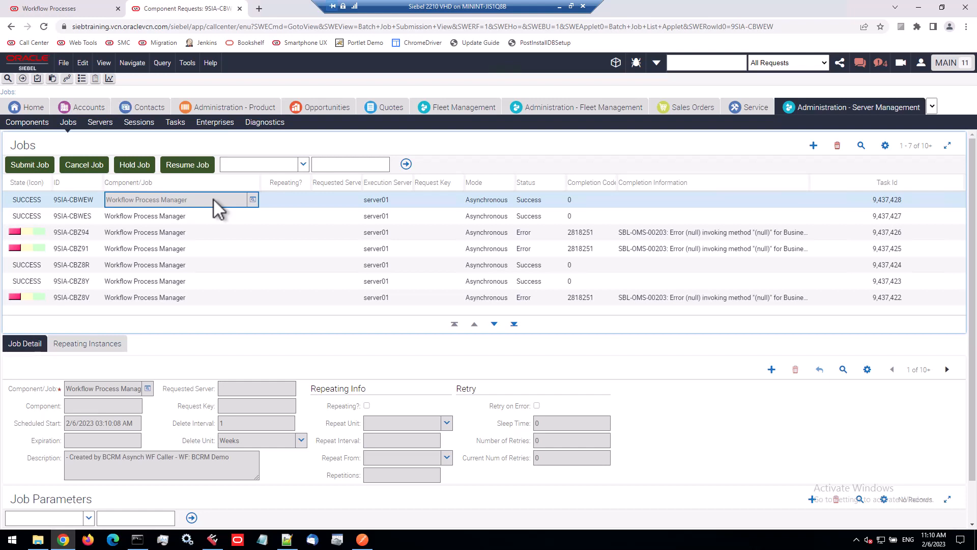
pyautogui.click(75, 469)
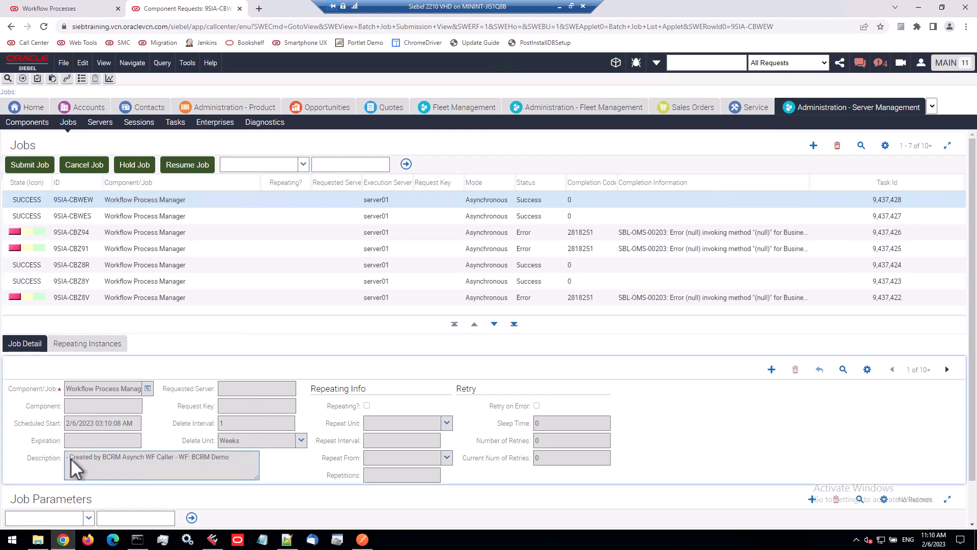
pyautogui.moveTo(70, 458); pyautogui.dragTo(236, 459)
pyautogui.click(192, 456)
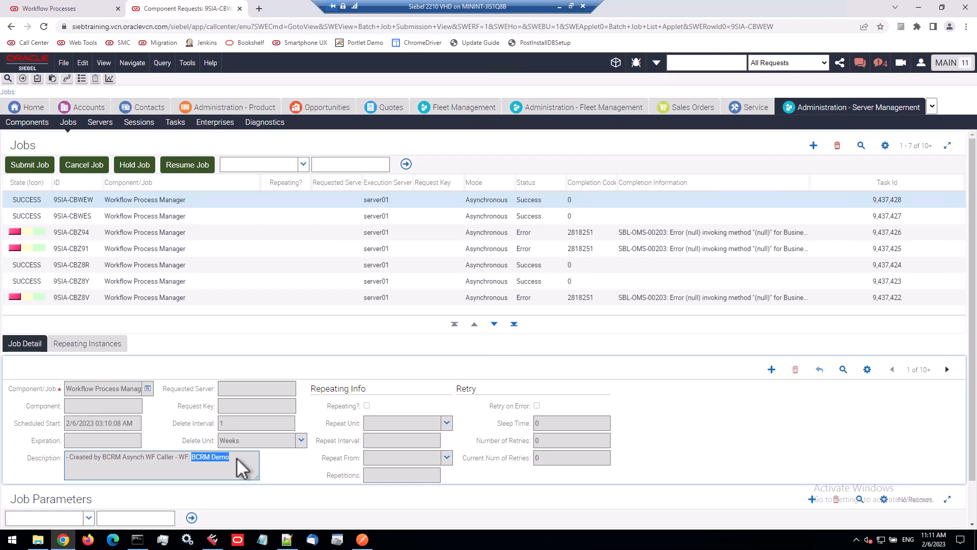
# Open the Parker Hospital (WF Demo) account's activities and check the newest activity's description
pyautogui.click(93, 112)
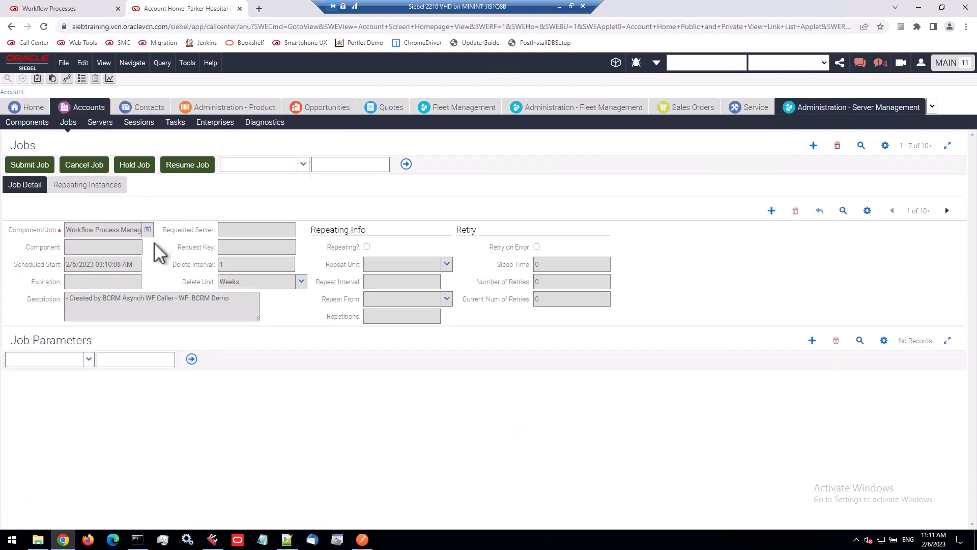
pyautogui.click(74, 303)
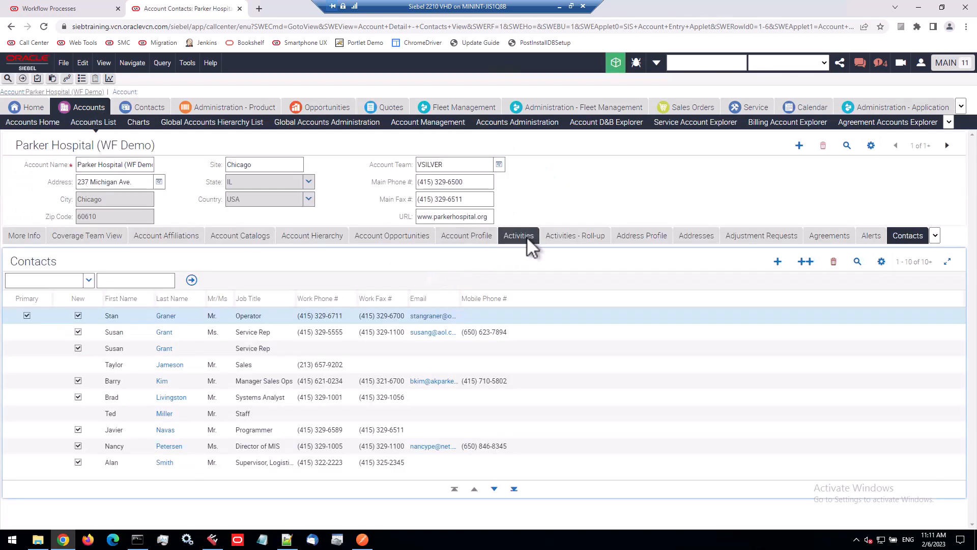
pyautogui.click(524, 236)
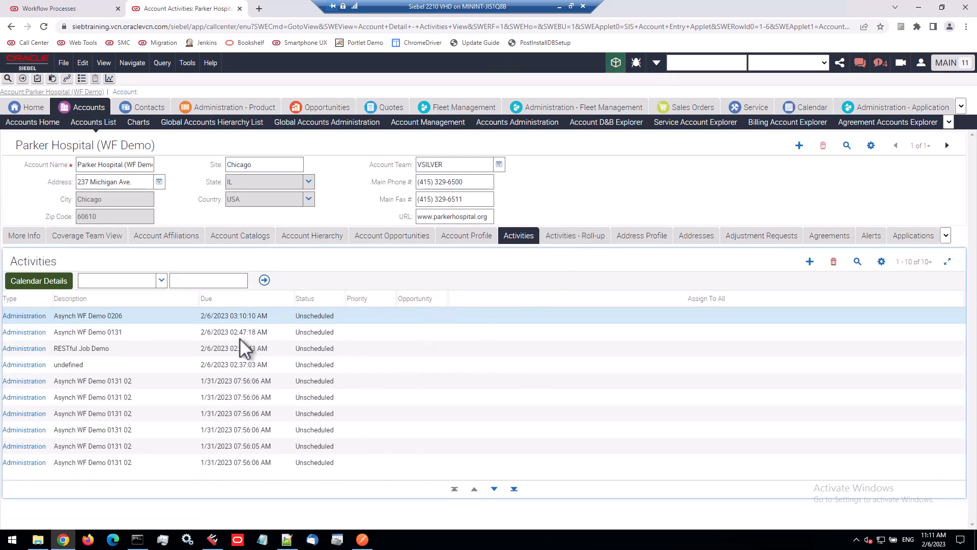
pyautogui.click(144, 316)
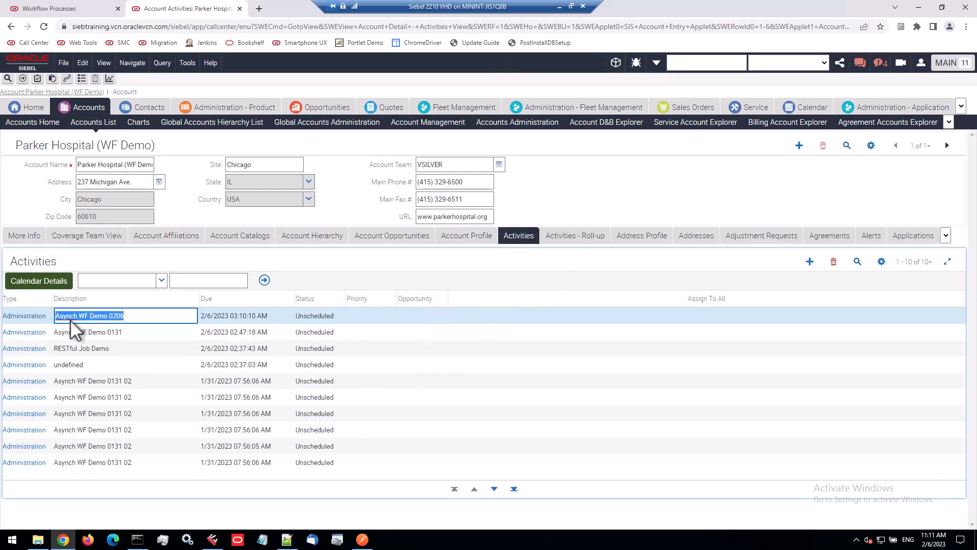
pyautogui.click(118, 320)
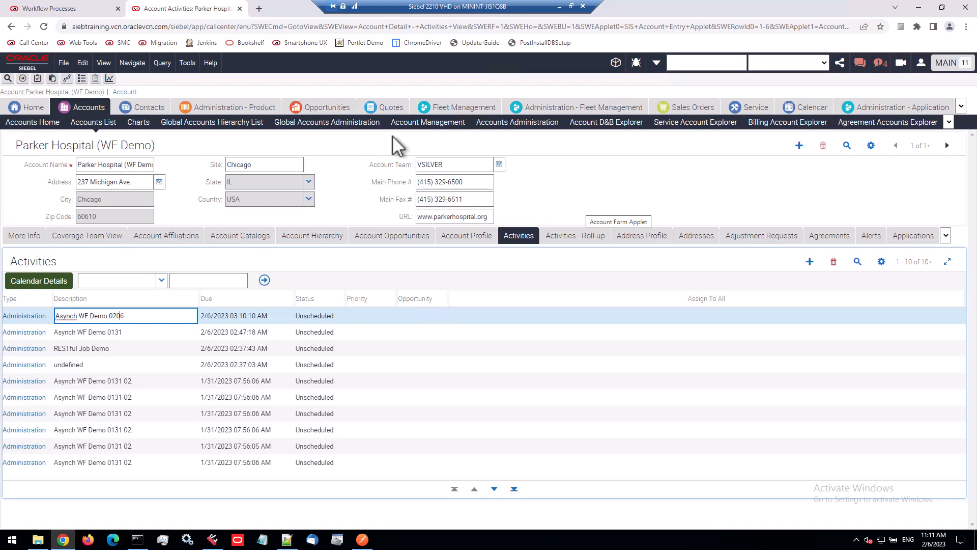
# Open the BCRM Asynch WF Caller workflow and inspect its Asynchronous WF step's business service method and input arguments
pyautogui.click(38, 9)
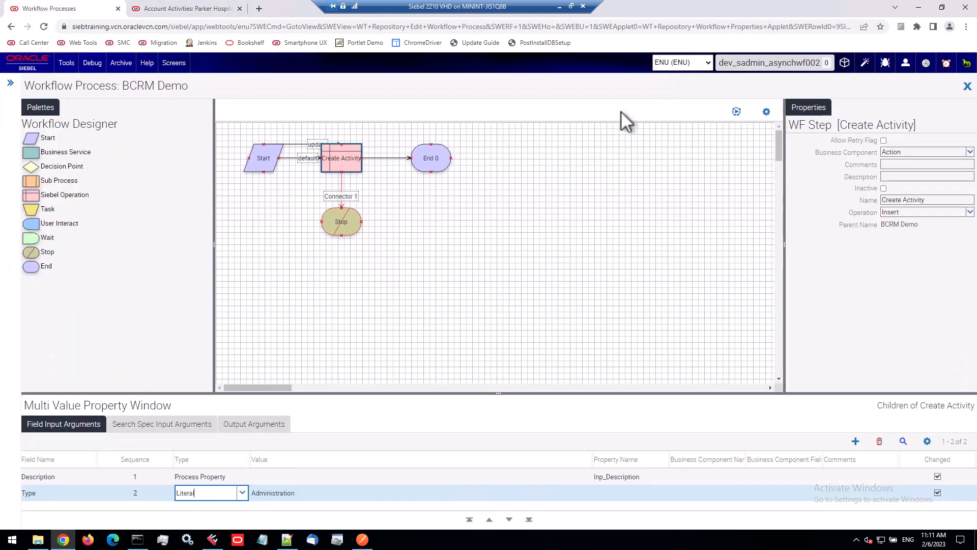
pyautogui.click(967, 86)
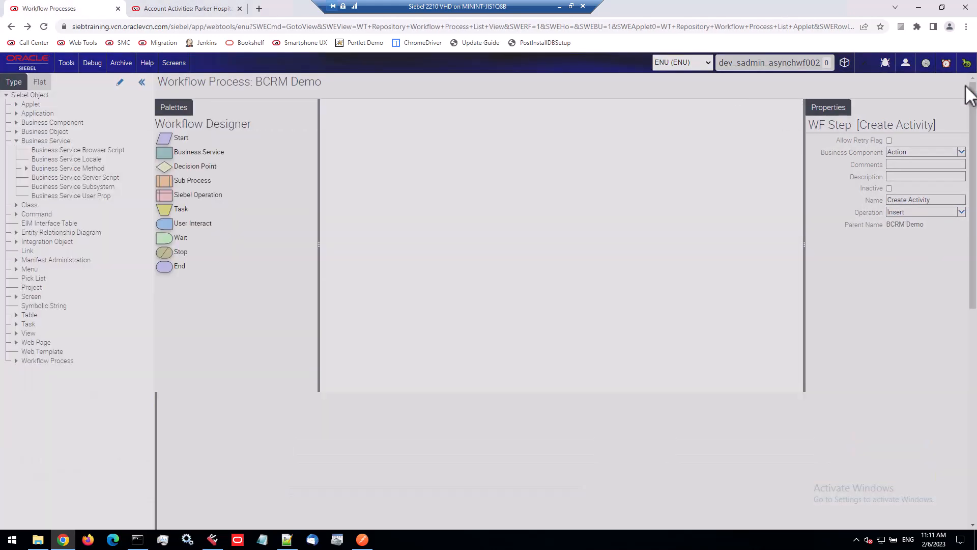
pyautogui.click(255, 144)
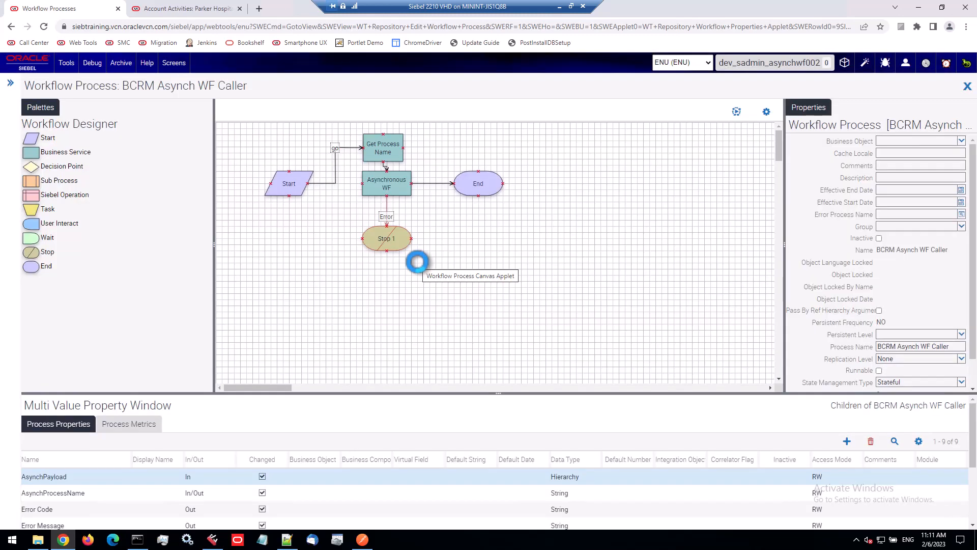
pyautogui.click(397, 191)
pyautogui.moveTo(946, 164); pyautogui.dragTo(906, 152)
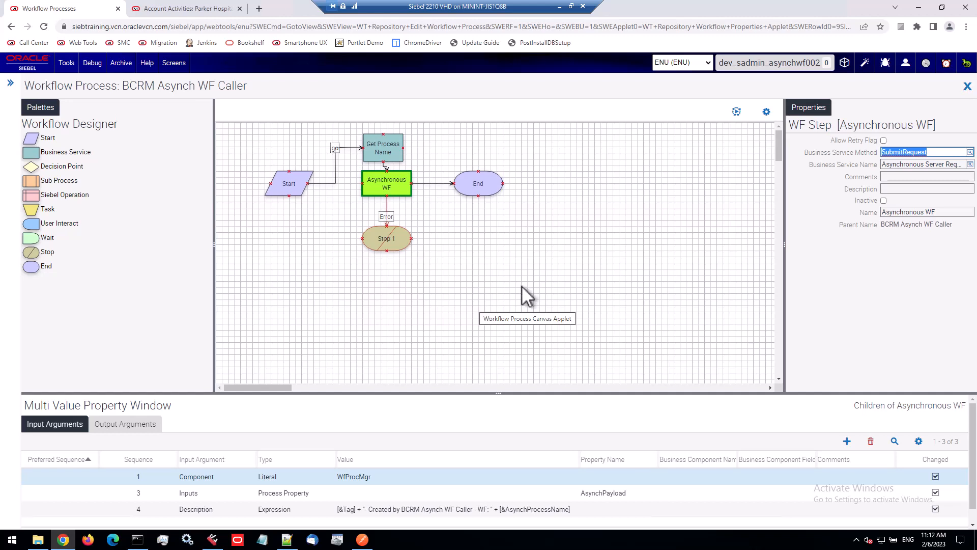
pyautogui.click(195, 9)
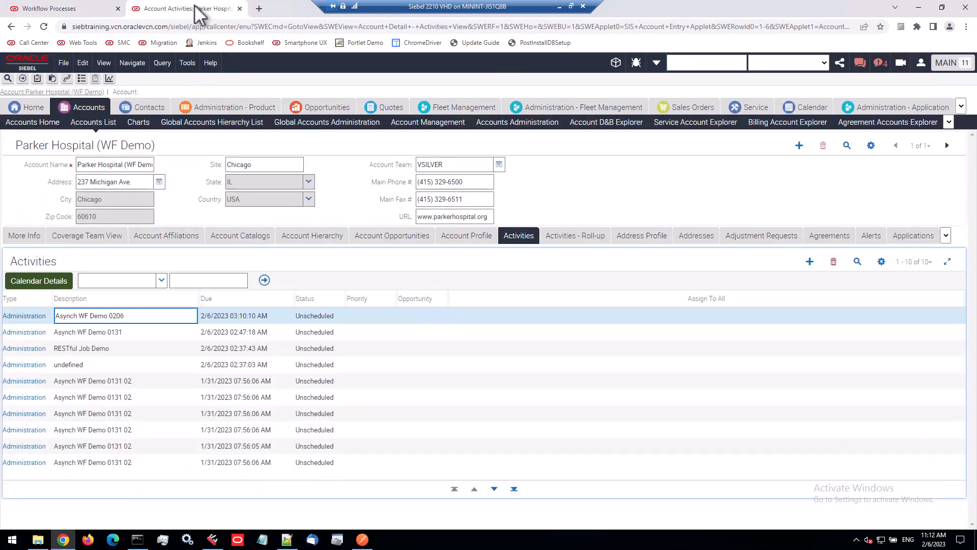
# Return to the Business Service Simulator, then open the Business Process Access administration view by searching the site map for 'process acc'
pyautogui.rightClick(10, 26)
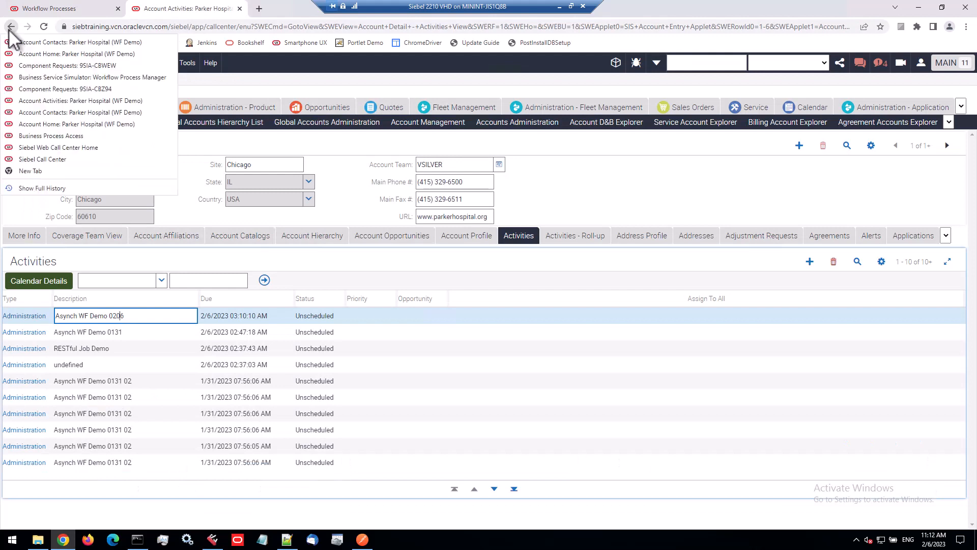
pyautogui.click(38, 77)
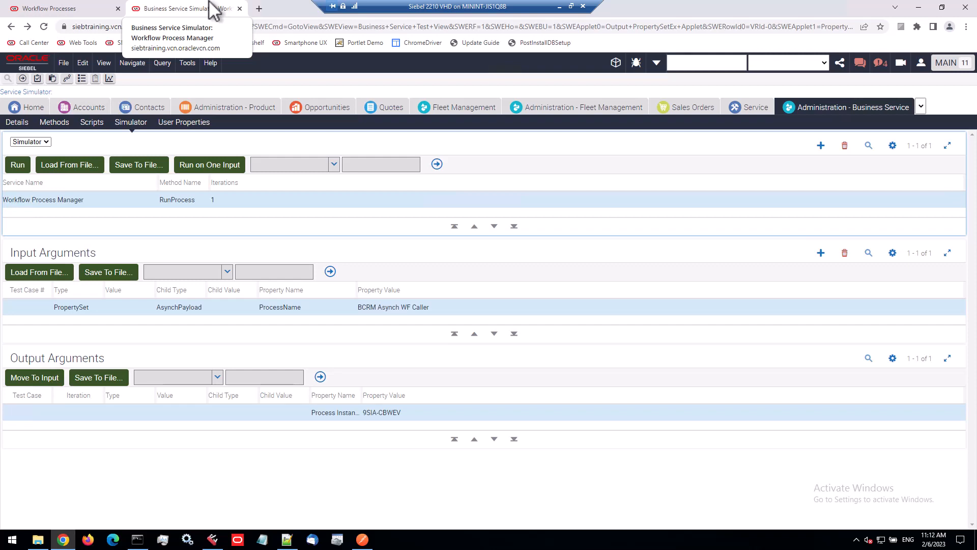
pyautogui.click(66, 79)
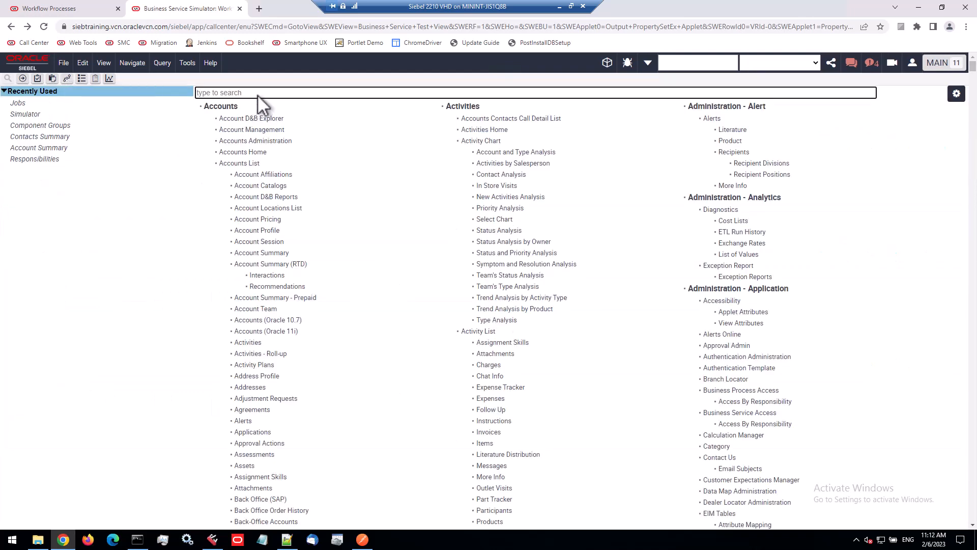
pyautogui.click(317, 93)
pyautogui.write('pr')
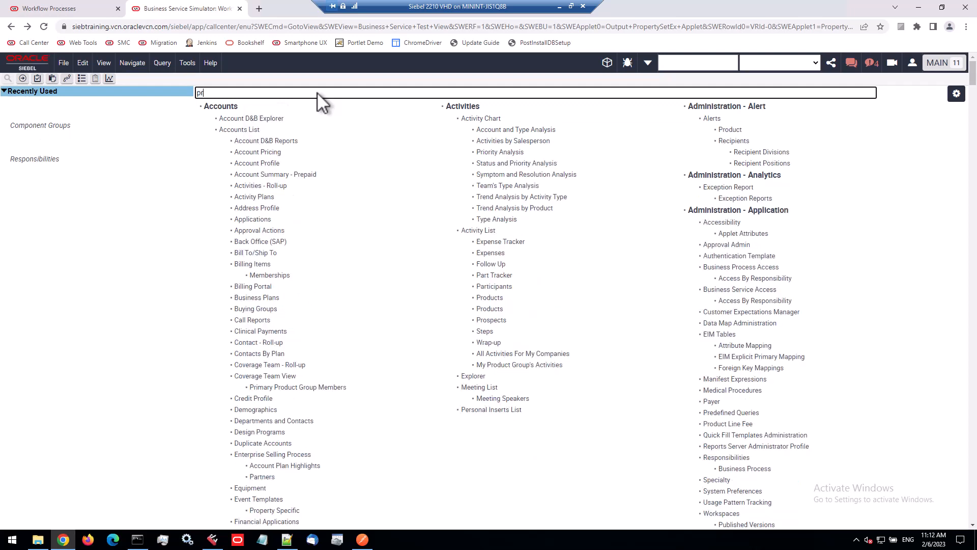
pyautogui.write('ocess acc')
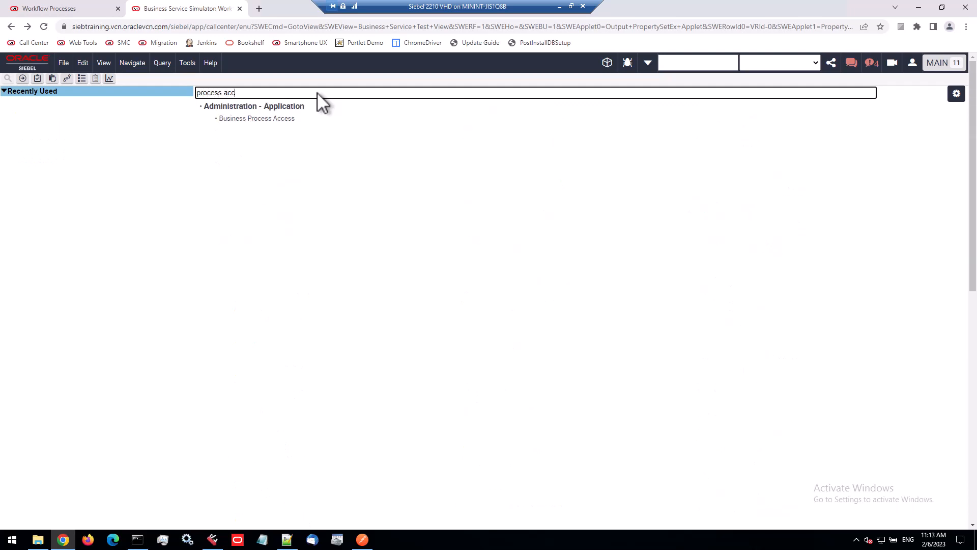
pyautogui.click(279, 122)
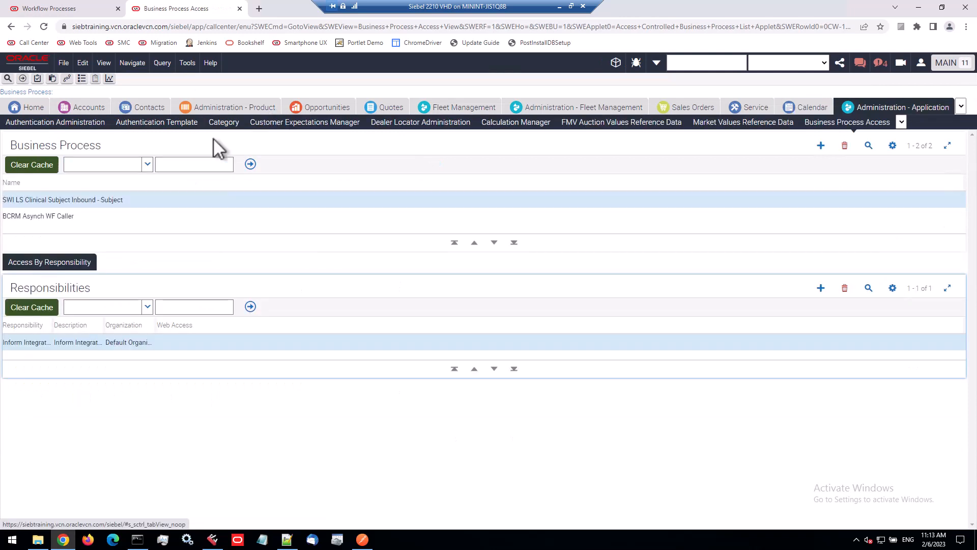
# Select the BCRM Asynch WF Caller business process and review the responsibility granted access to it
pyautogui.moveTo(10, 145); pyautogui.dragTo(96, 145)
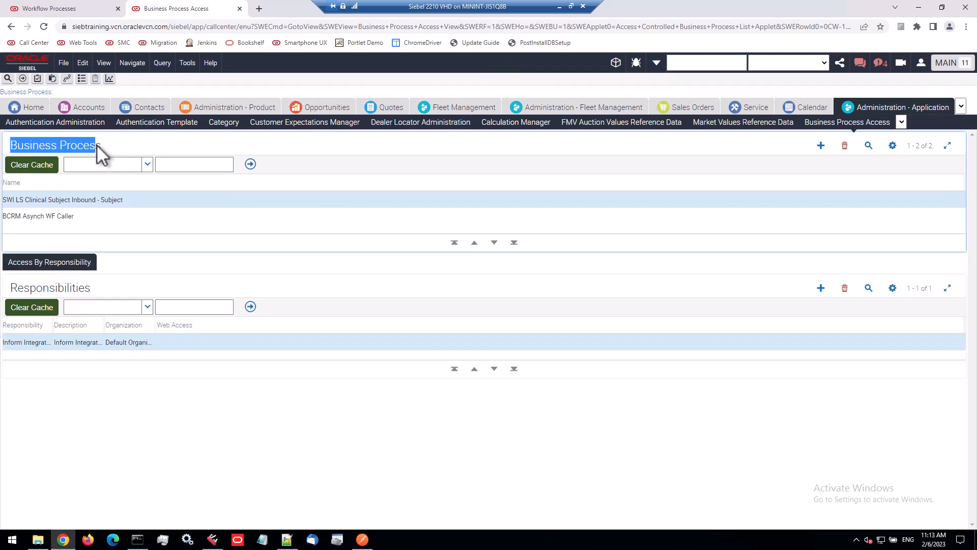
pyautogui.click(115, 220)
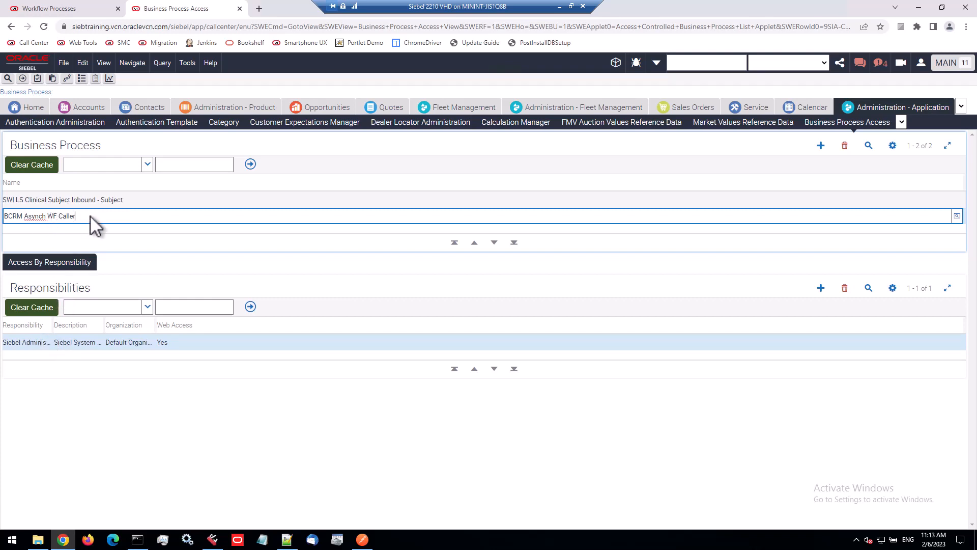
pyautogui.moveTo(92, 220); pyautogui.dragTo(7, 216)
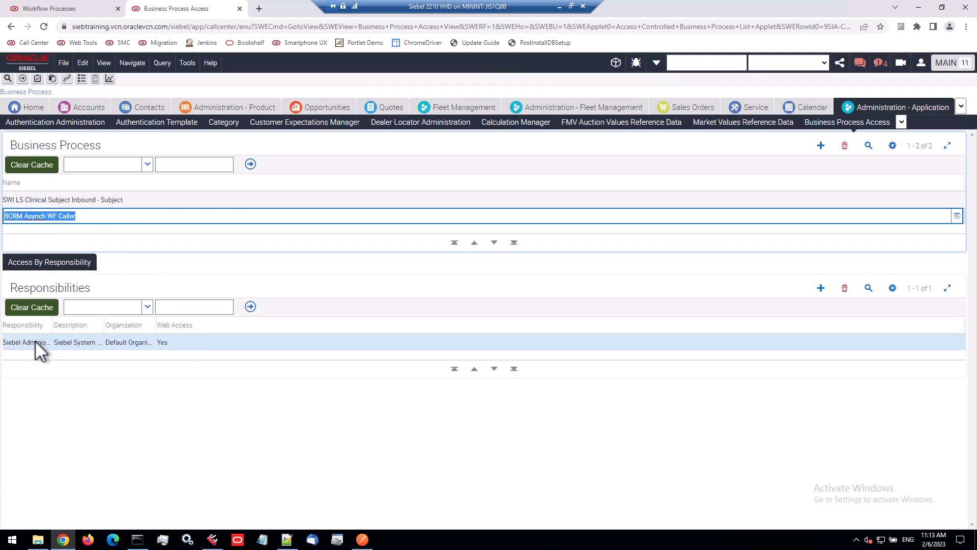
pyautogui.moveTo(36, 343); pyautogui.dragTo(150, 325)
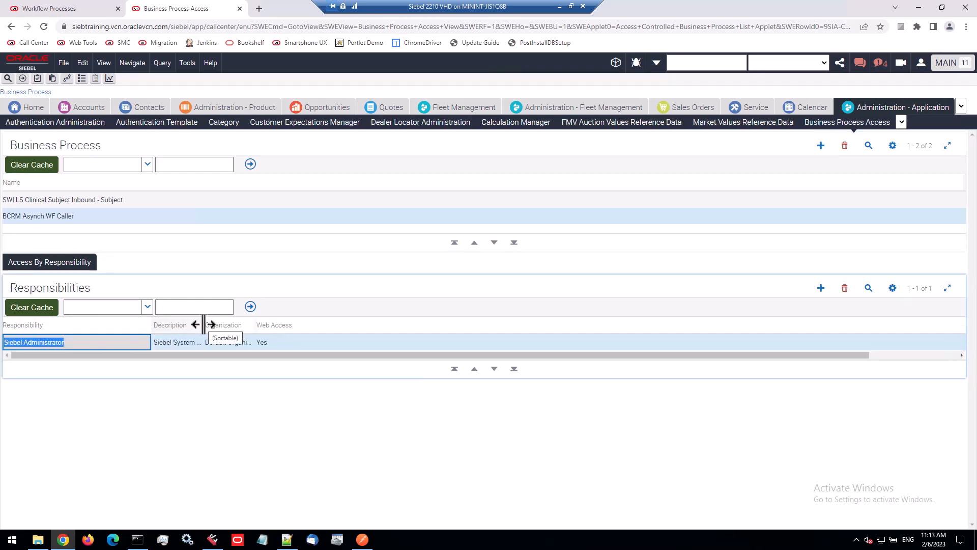
# Switch to Postman and inspect the describe request URL for the BCRM Asynch WF Caller workflow and its OpenAPI response
pyautogui.click(362, 539)
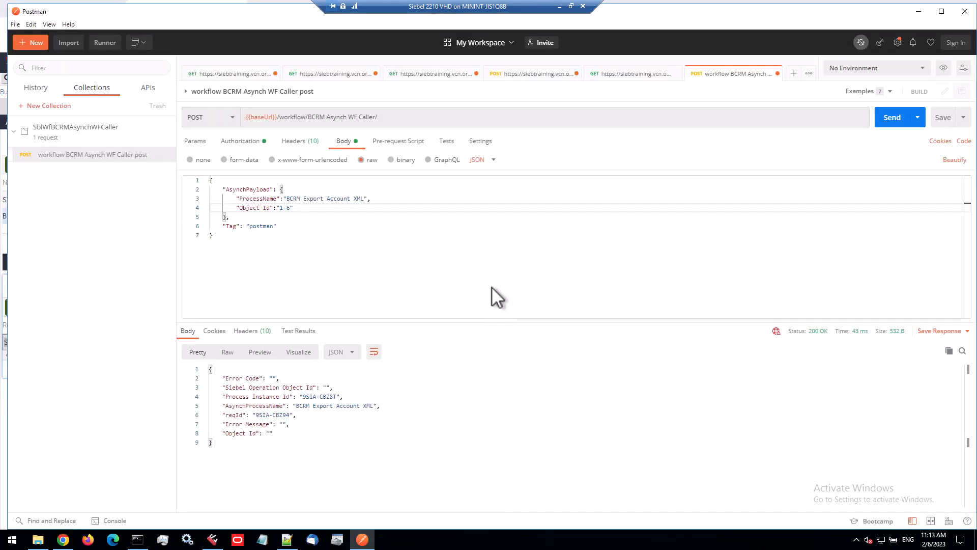
pyautogui.click(614, 74)
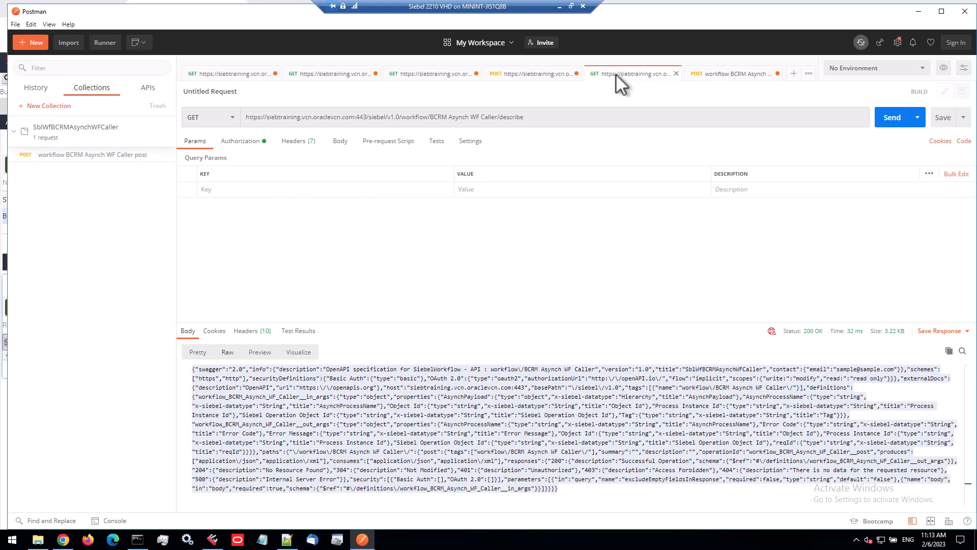
pyautogui.click(479, 117)
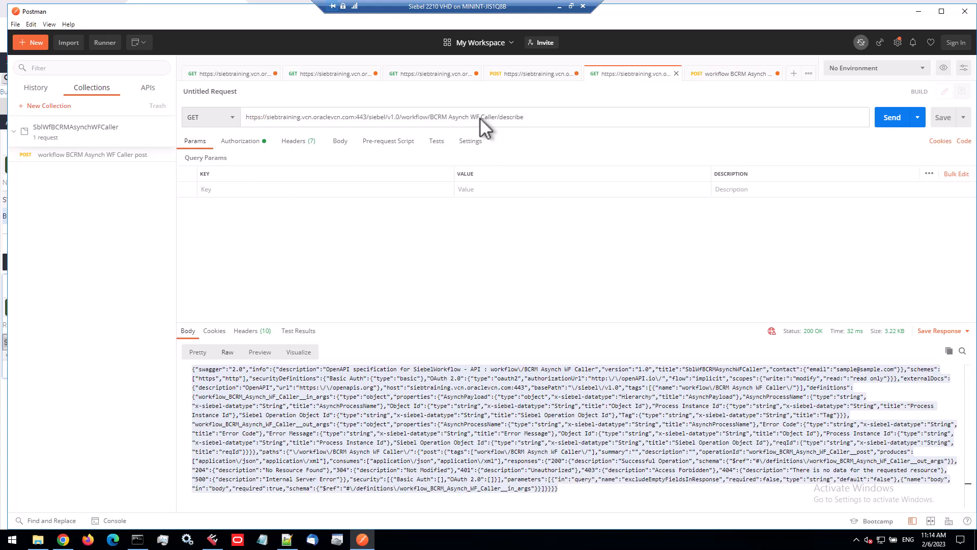
pyautogui.click(432, 116)
pyautogui.moveTo(432, 118); pyautogui.dragTo(494, 118)
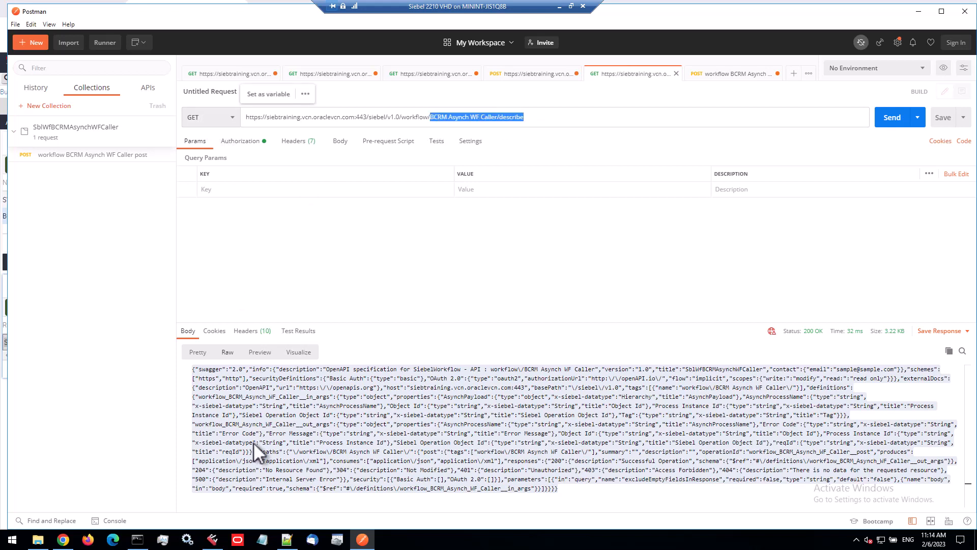
pyautogui.click(265, 405)
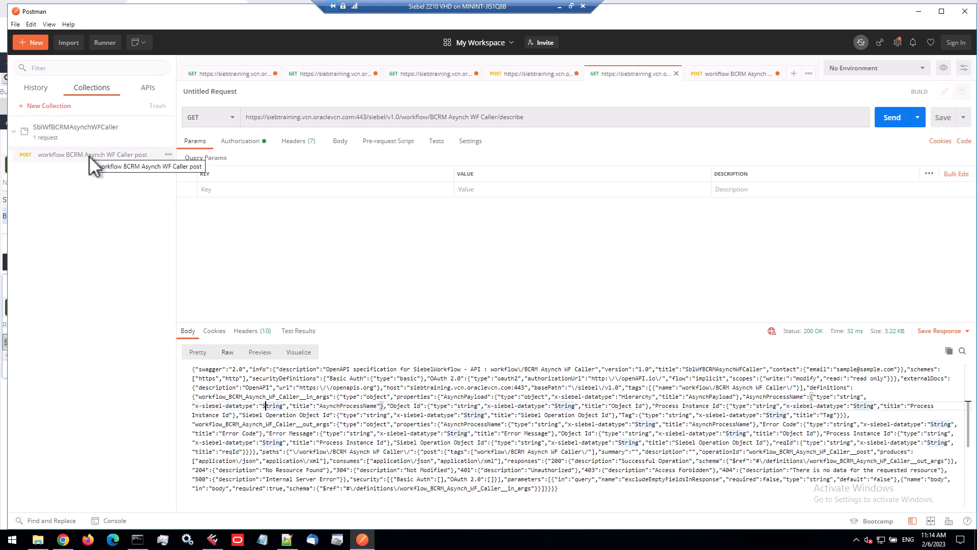
# Open the saved workflow BCRM Asynch WF Caller post request in a new tab and remove the excludeEmptyFieldsInResponse query parameter from its URL
pyautogui.click(703, 73)
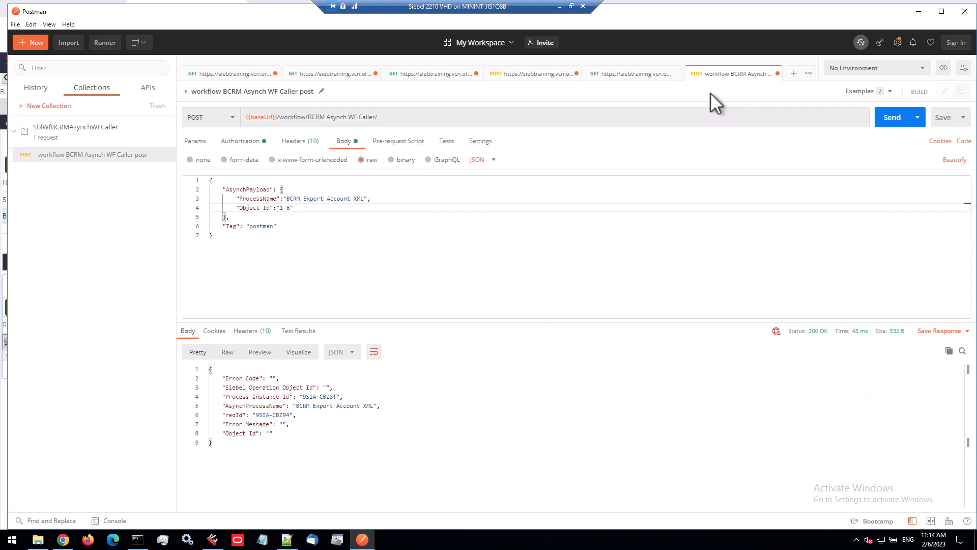
pyautogui.rightClick(68, 156)
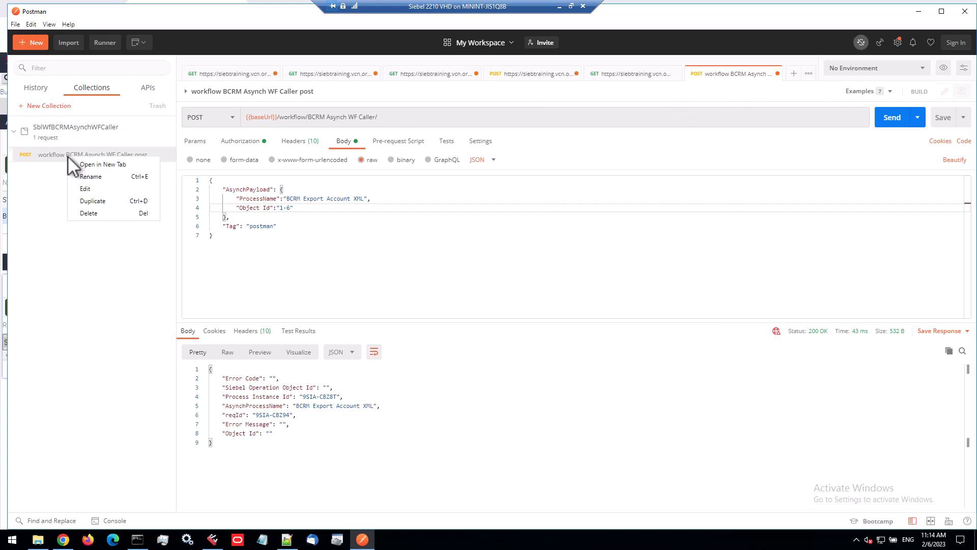
pyautogui.click(97, 164)
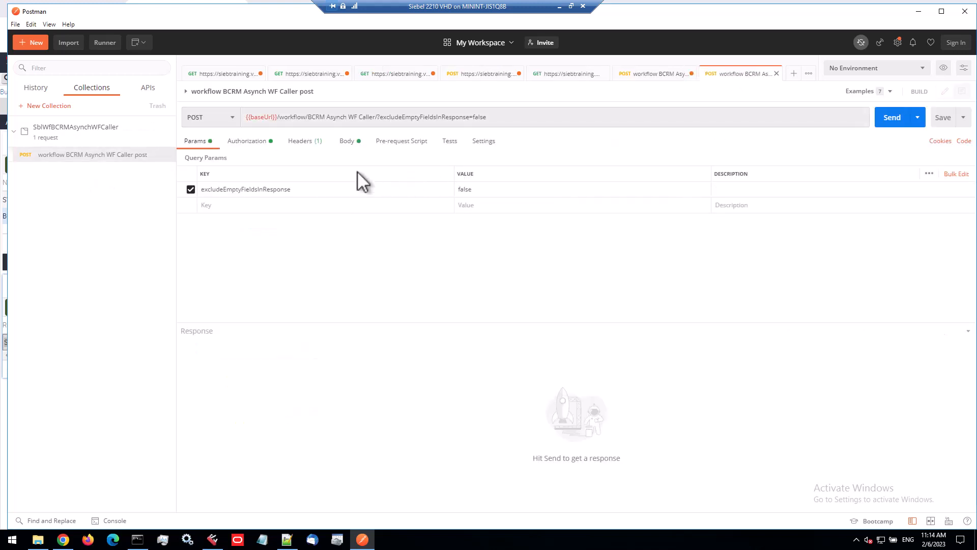
pyautogui.click(351, 143)
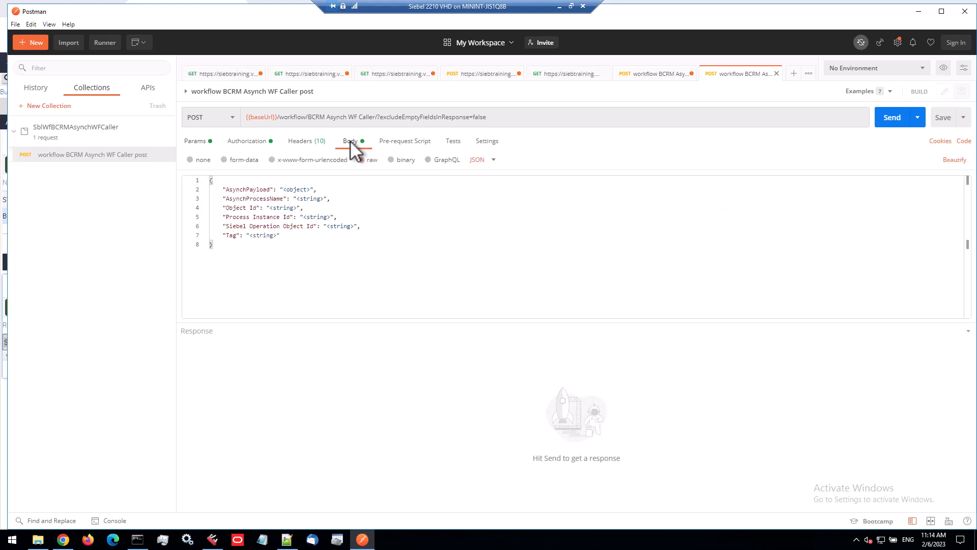
pyautogui.moveTo(377, 118); pyautogui.dragTo(539, 118)
pyautogui.press('BackSpace')
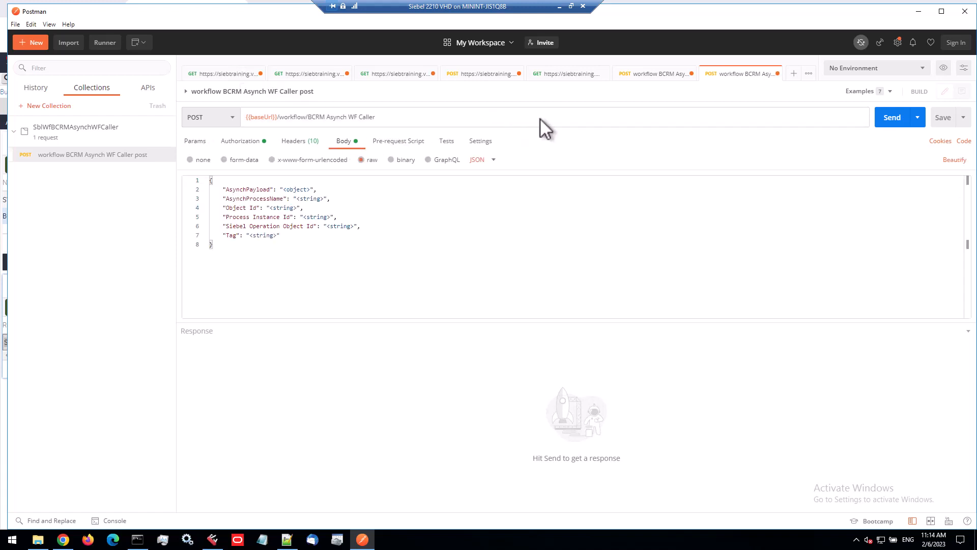
# Examine the generated request body's field names, such as AsynchPayload, AsynchProcessName and Tag
pyautogui.doubleClick(255, 188)
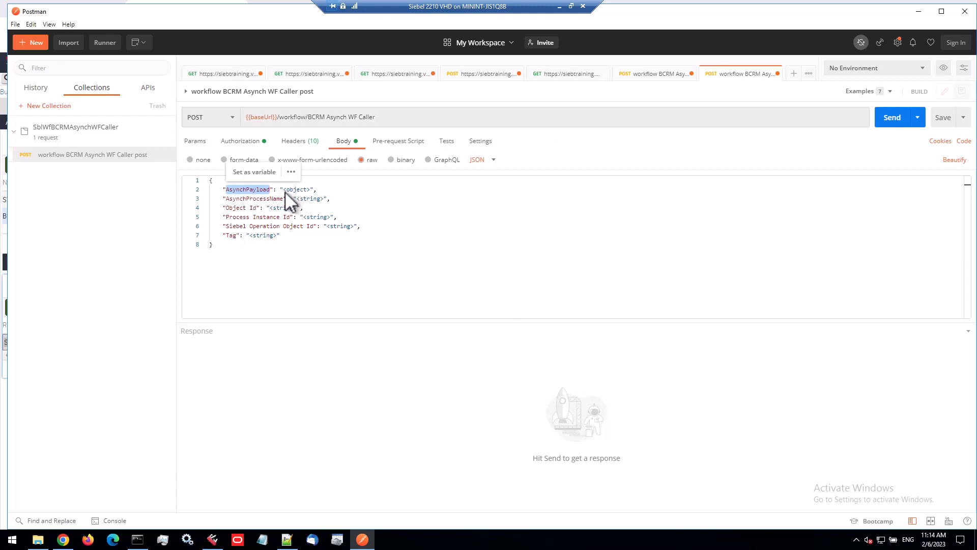
pyautogui.moveTo(284, 189); pyautogui.dragTo(310, 189)
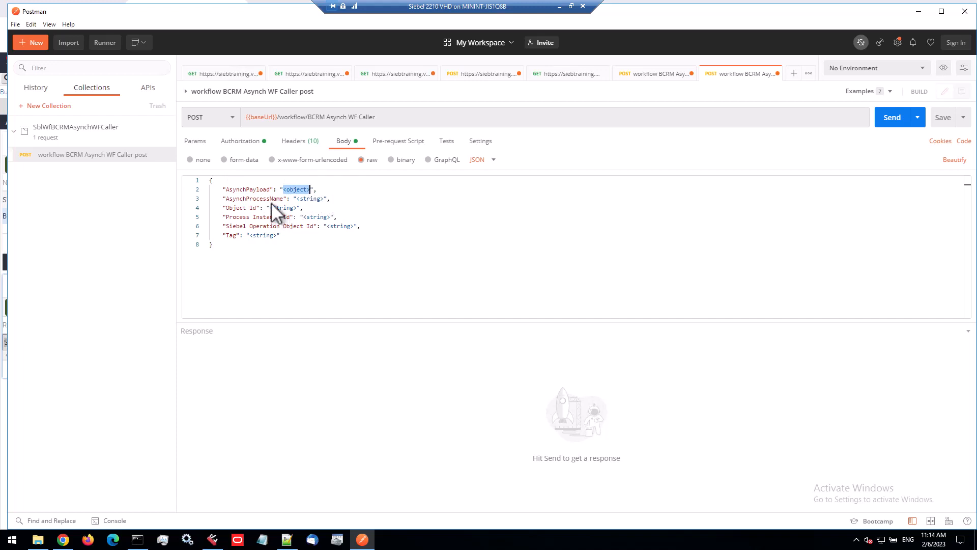
pyautogui.doubleClick(230, 235)
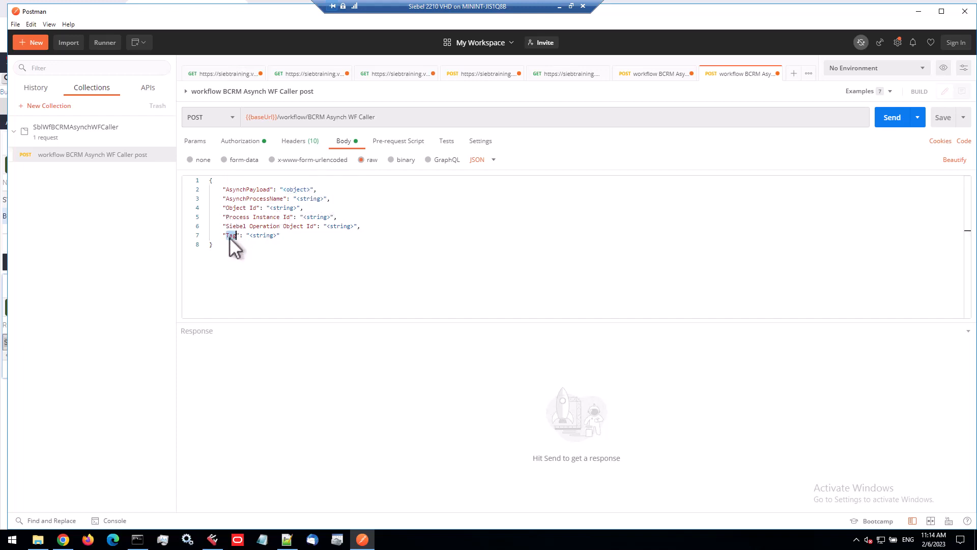
pyautogui.doubleClick(253, 190)
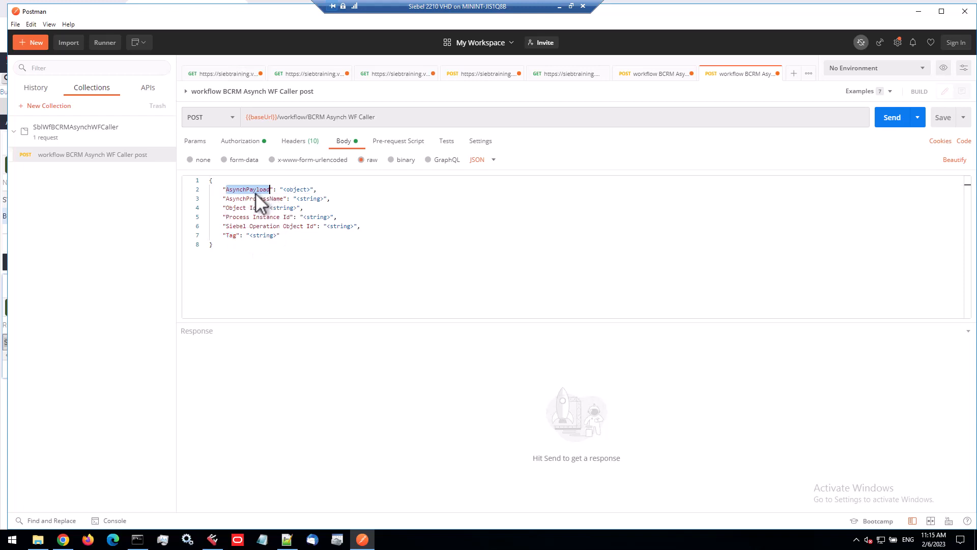
pyautogui.moveTo(304, 228); pyautogui.dragTo(191, 199)
# In the original POST request body, set the AsynchPayload ProcessName to BCRM Demo
pyautogui.click(655, 73)
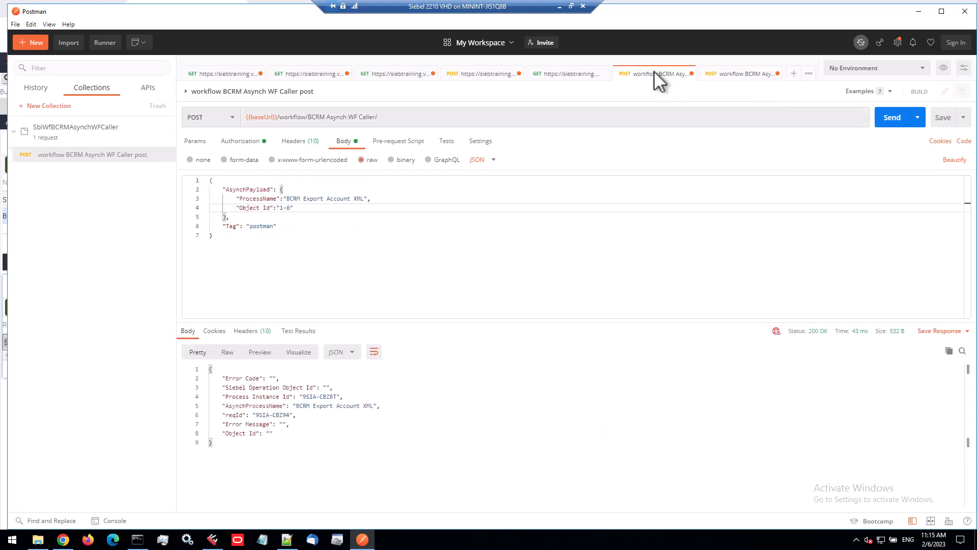
pyautogui.doubleClick(244, 188)
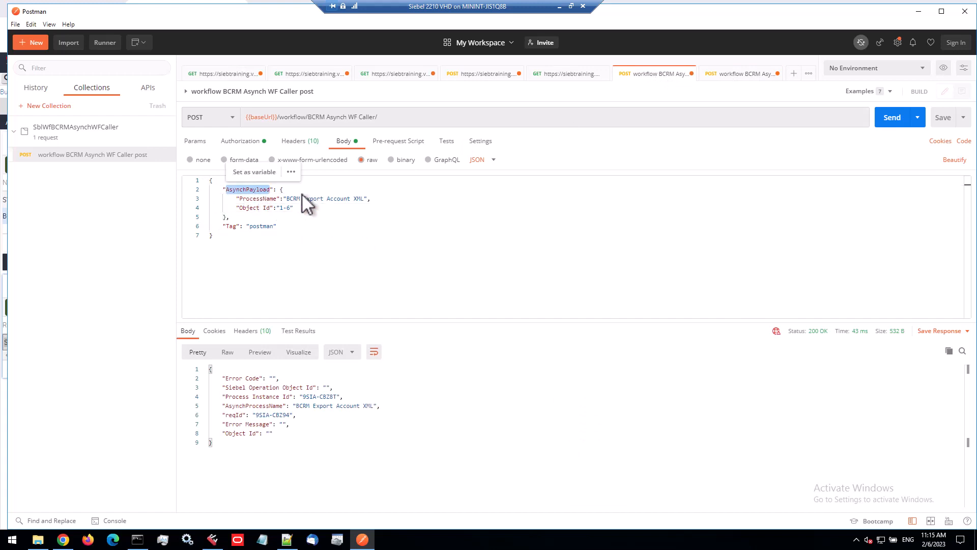
pyautogui.moveTo(279, 191); pyautogui.dragTo(285, 189)
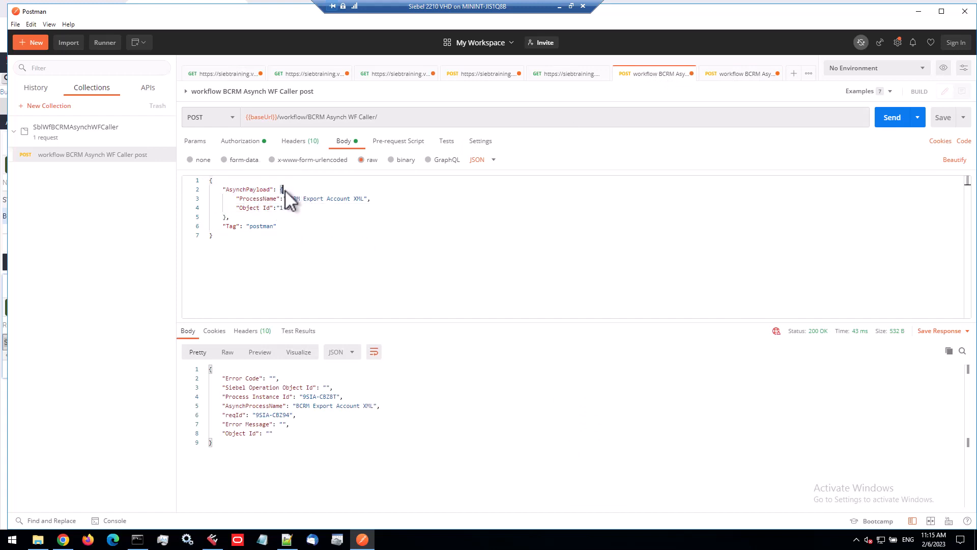
pyautogui.doubleClick(243, 198)
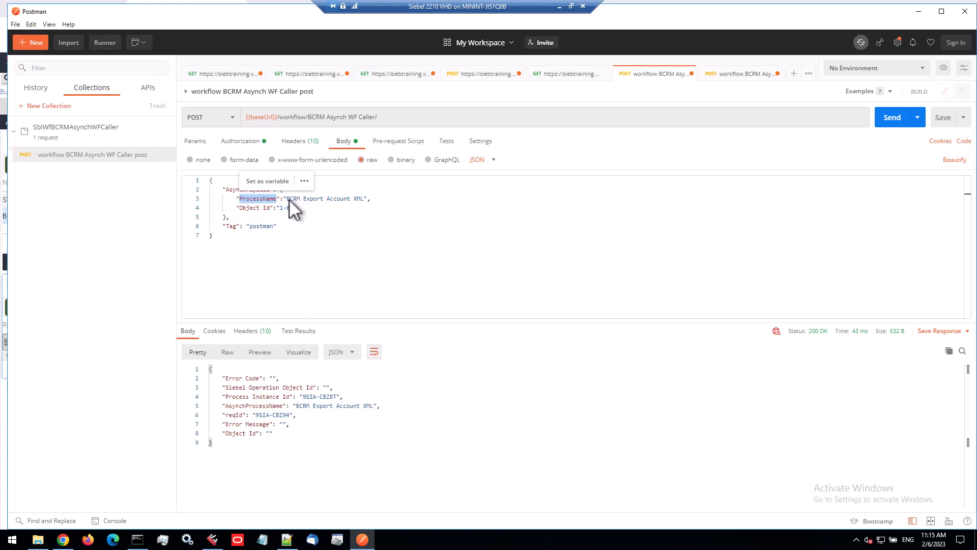
pyautogui.moveTo(303, 198); pyautogui.dragTo(365, 198)
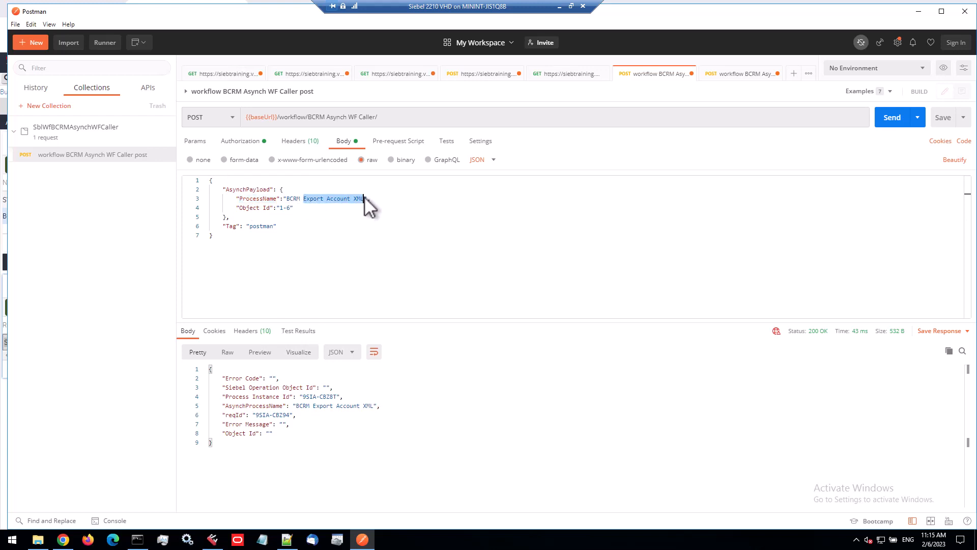
pyautogui.press('BackSpace')
pyautogui.write('Demo')
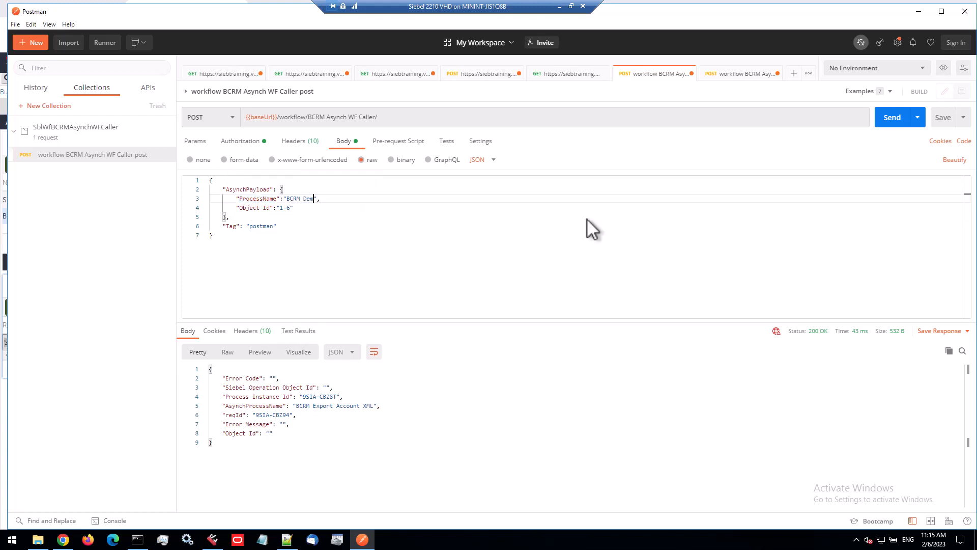
# Add an Inp_Description key on a new line in the AsynchPayload after Object Id
pyautogui.click(299, 207)
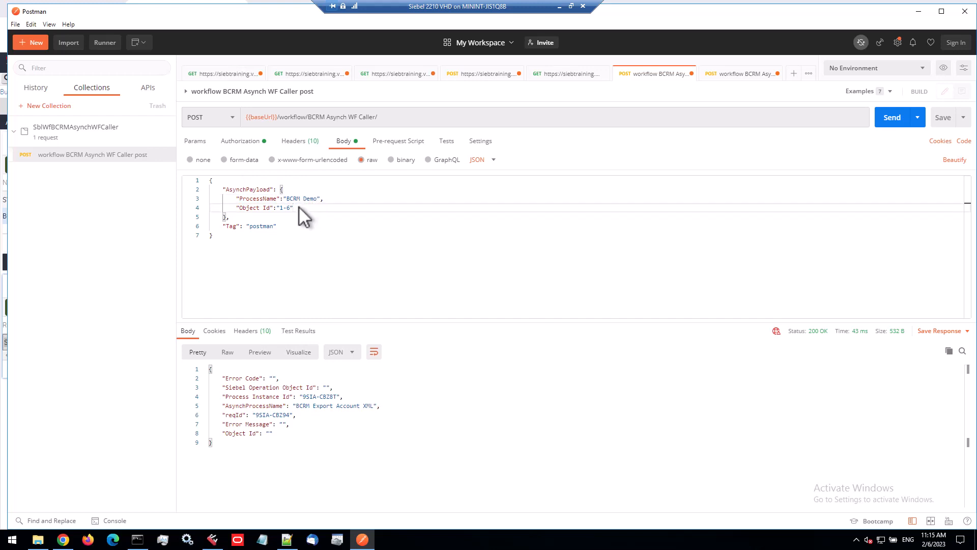
pyautogui.press('Return')
pyautogui.write('"Inup')
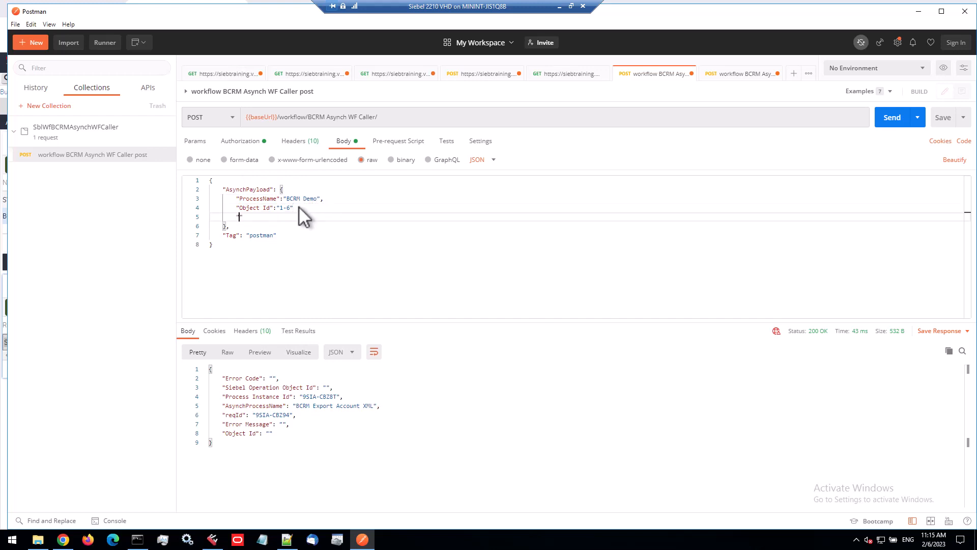
pyautogui.press('BackSpace')
pyautogui.press('BackSpace')
pyautogui.write('ü_')
pyautogui.press('BackSpace')
pyautogui.press('BackSpace')
pyautogui.write('p_Descr')
# Add a comma after the Object Id value and set Inp_Description to "from postman"
pyautogui.click(298, 207)
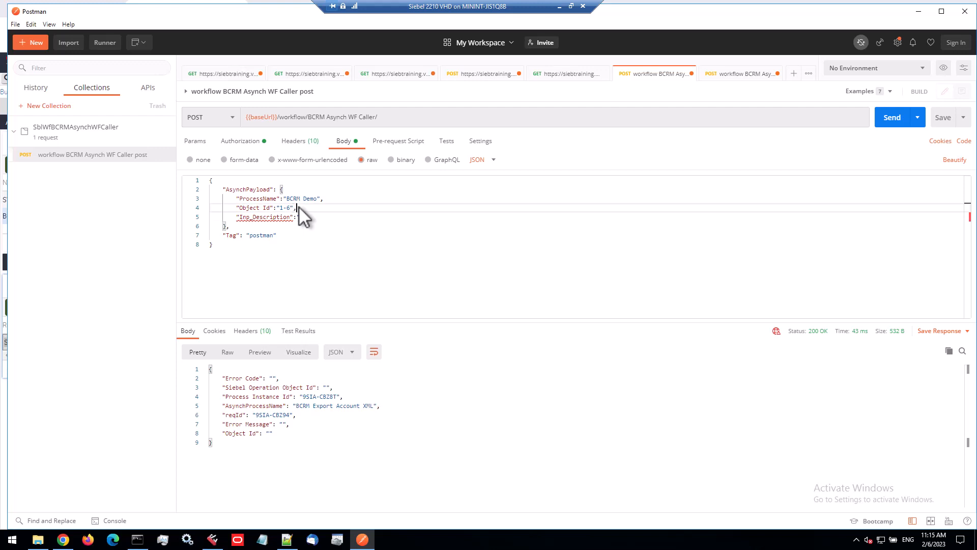
pyautogui.write(',')
pyautogui.press('Down')
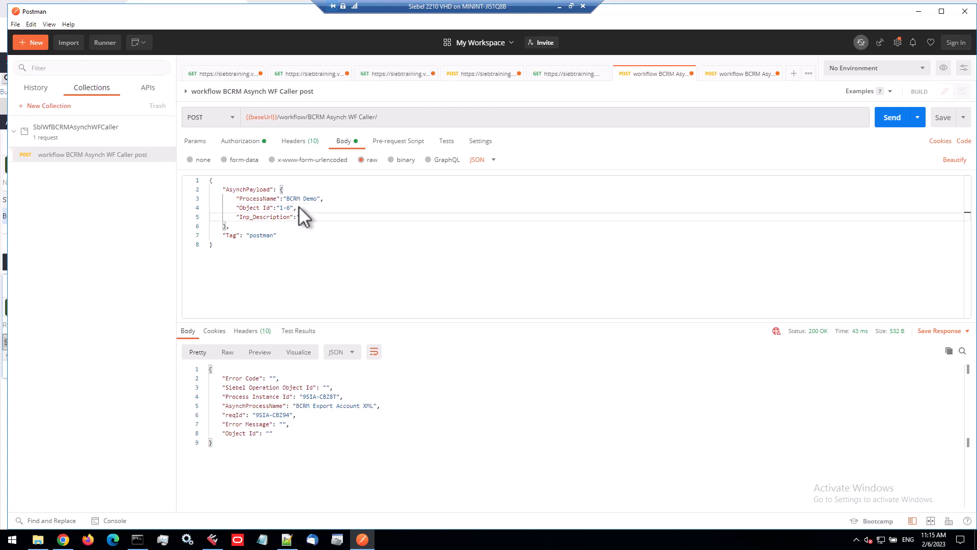
pyautogui.write('"From postman')
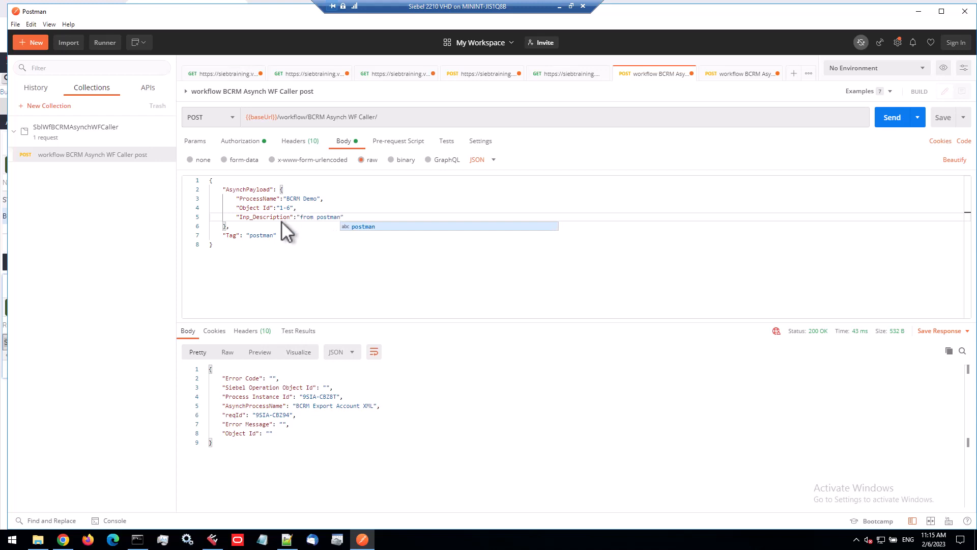
# Send the modified POST request and examine the response's reqId and AsynchProcessName values
pyautogui.click(269, 234)
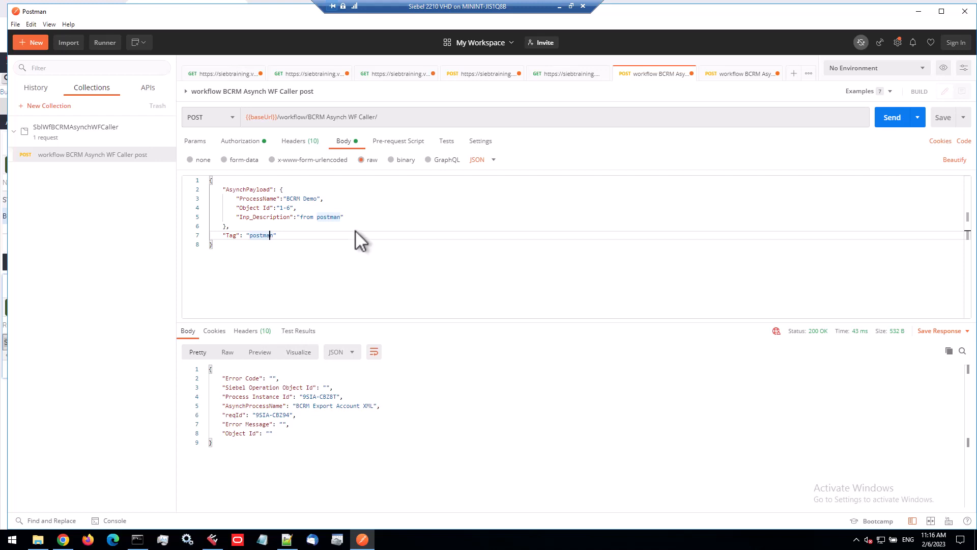
pyautogui.click(892, 117)
pyautogui.doubleClick(280, 414)
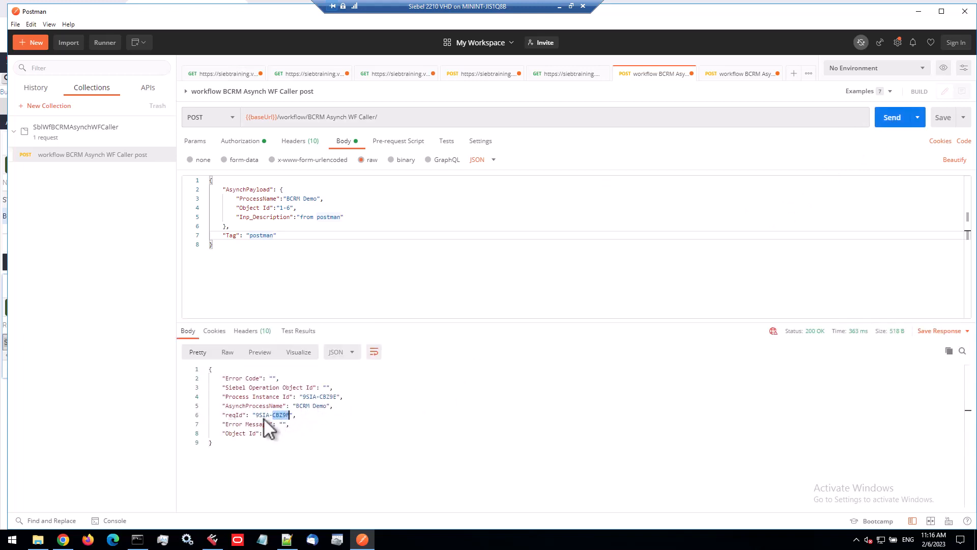
pyautogui.doubleClick(264, 419)
pyautogui.moveTo(265, 419); pyautogui.dragTo(322, 406)
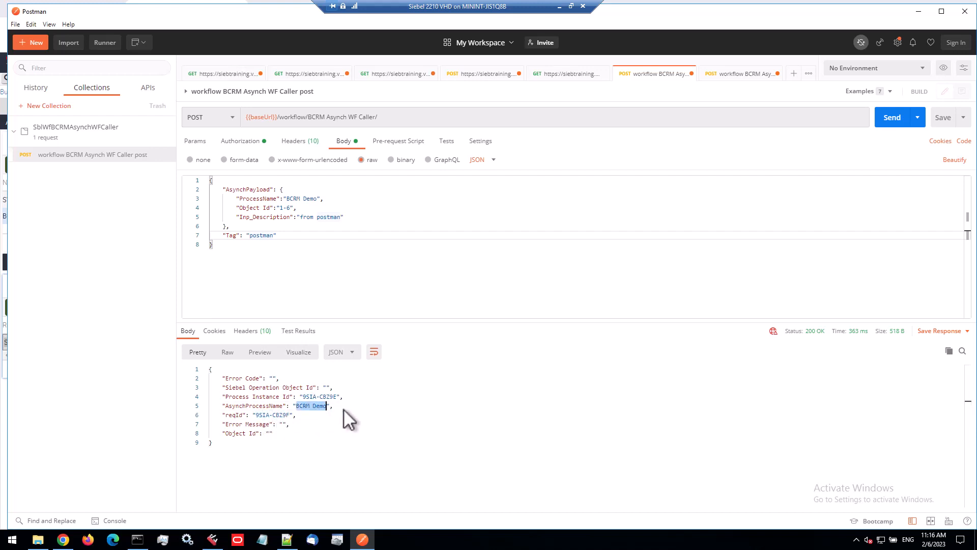
# Switch to the browser, open the Component Requests view, and inspect the newest Workflow Process Manager job's description and status
pyautogui.click(64, 539)
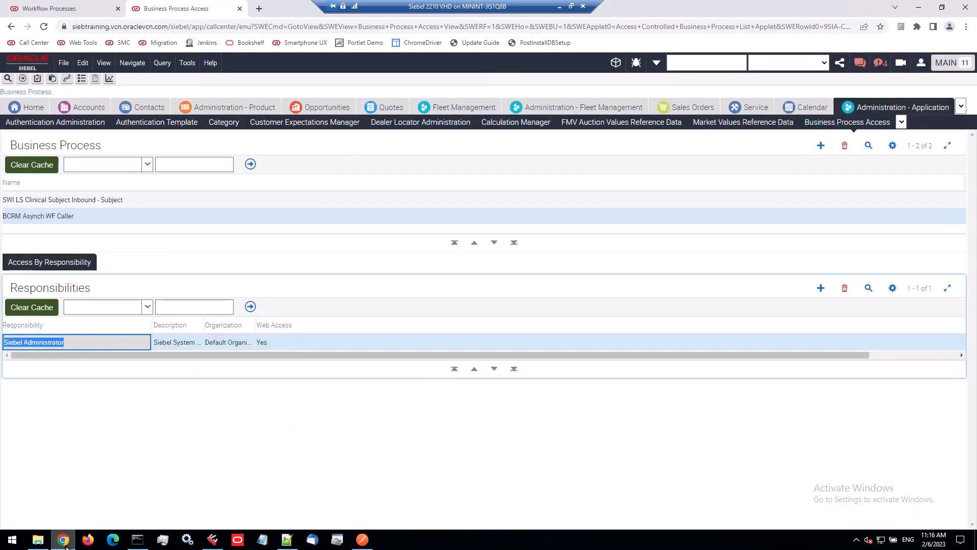
pyautogui.rightClick(12, 27)
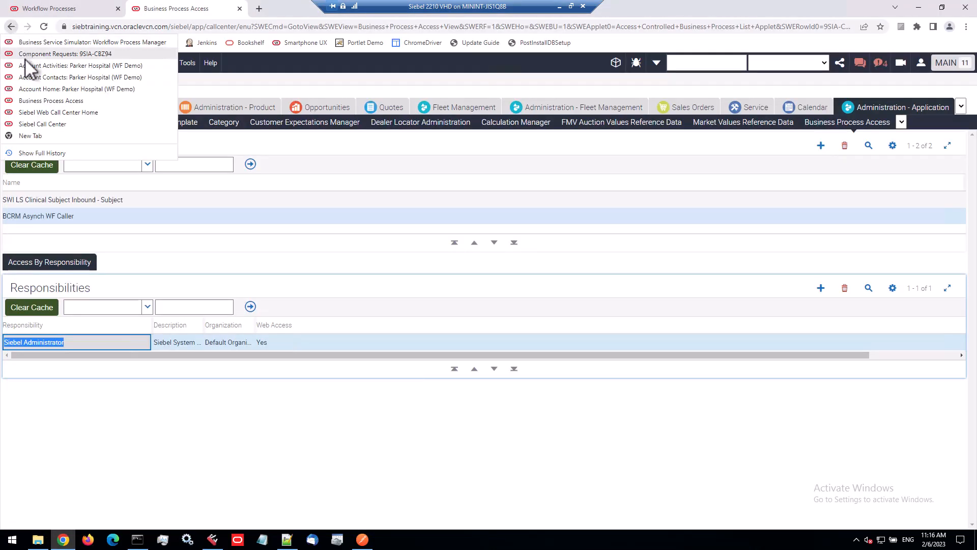
pyautogui.click(24, 54)
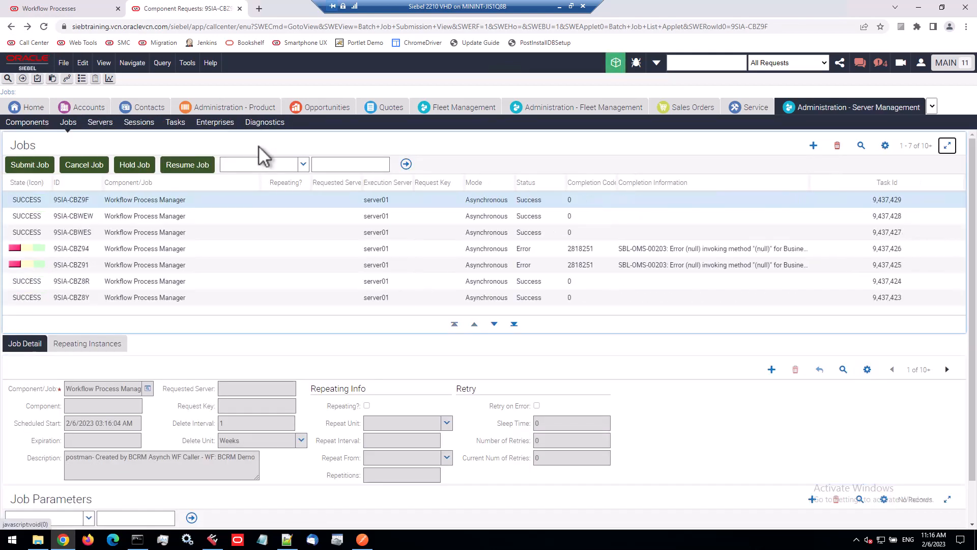
pyautogui.click(183, 204)
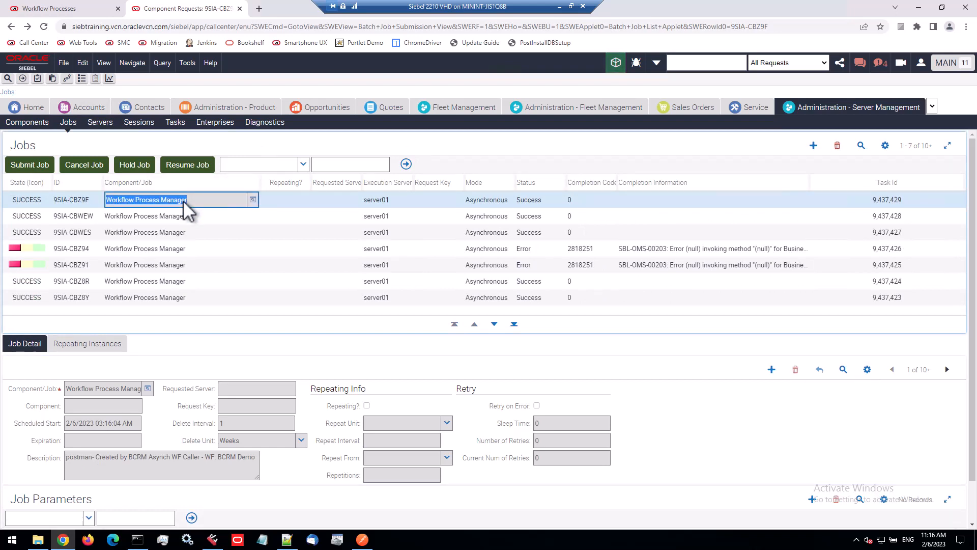
pyautogui.doubleClick(79, 456)
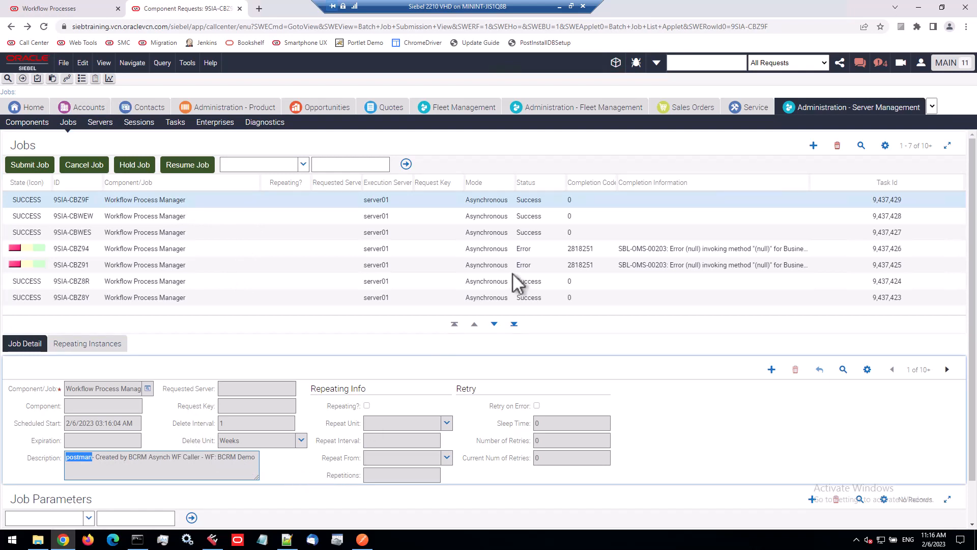
pyautogui.click(549, 208)
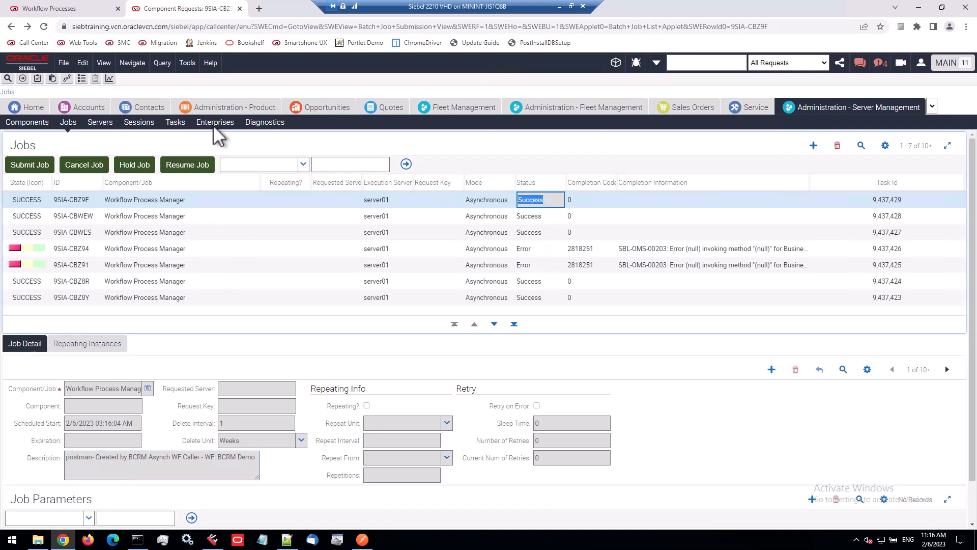
# Return to the Parker Hospital (WF Demo) account activities and check the newest activity's description
pyautogui.rightClick(11, 27)
pyautogui.click(23, 39)
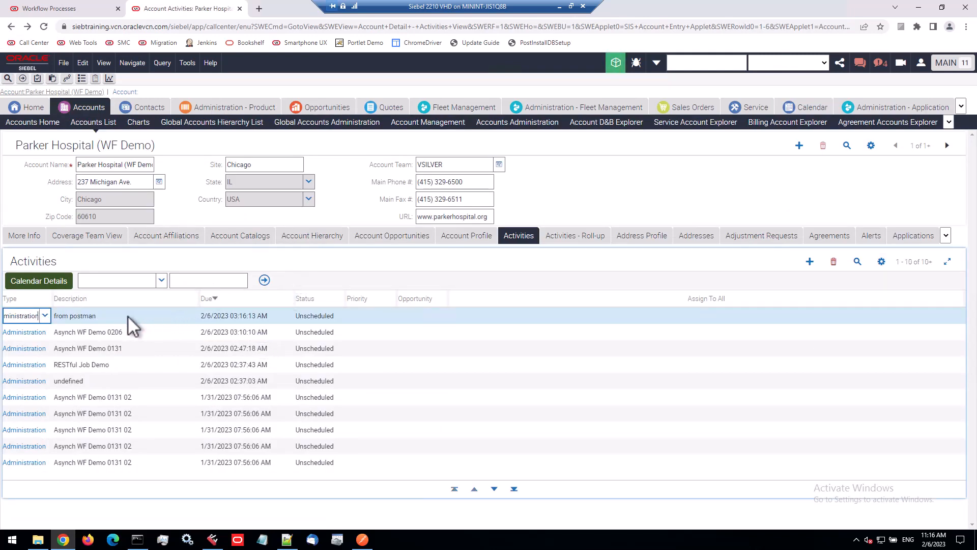
pyautogui.click(104, 317)
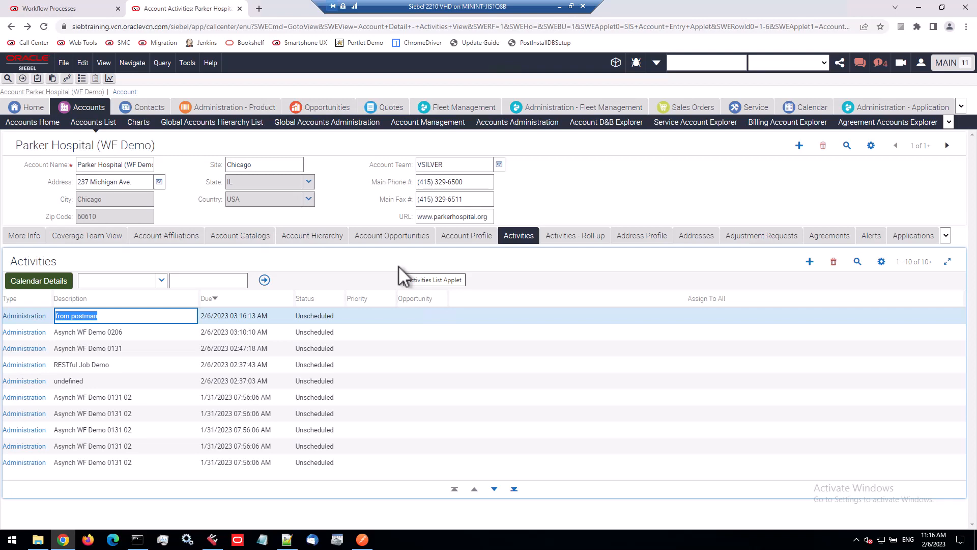
# Review the Postman response's reqId again, then return to the BCRM Asynch WF Caller workflow tab in the browser
pyautogui.click(362, 539)
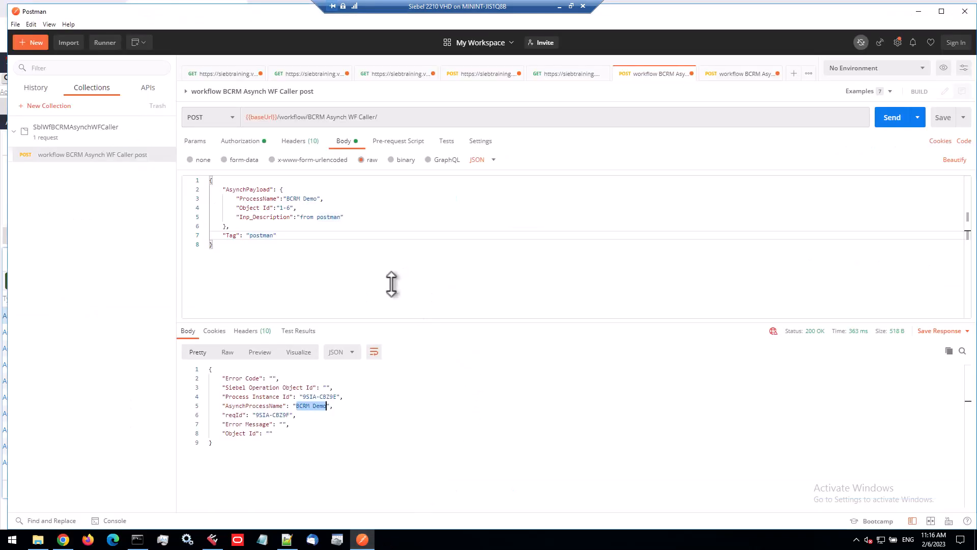
pyautogui.click(333, 217)
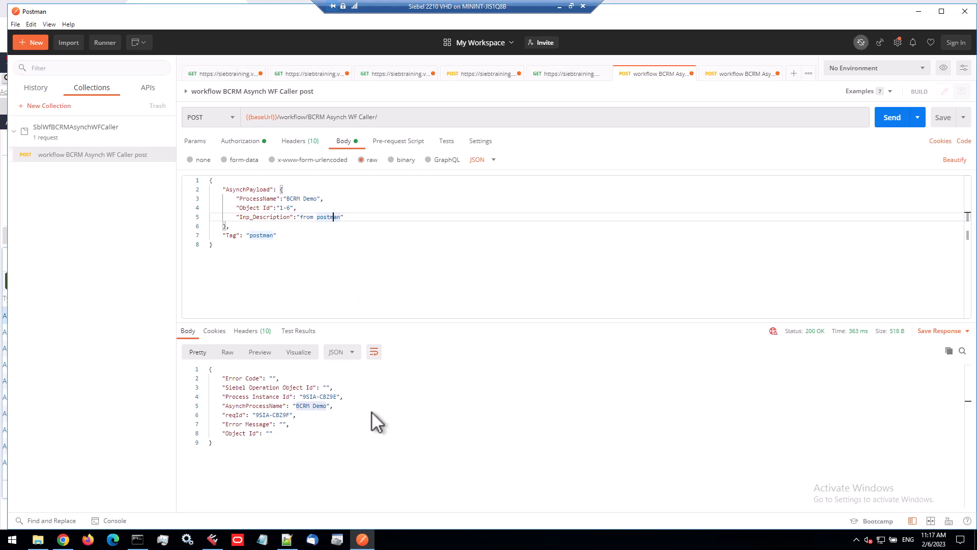
pyautogui.doubleClick(263, 415)
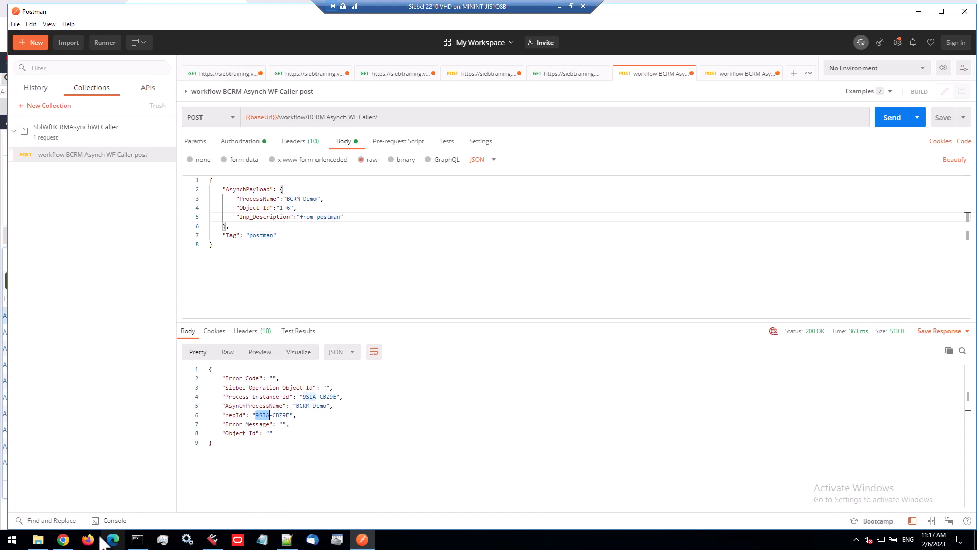
pyautogui.click(71, 543)
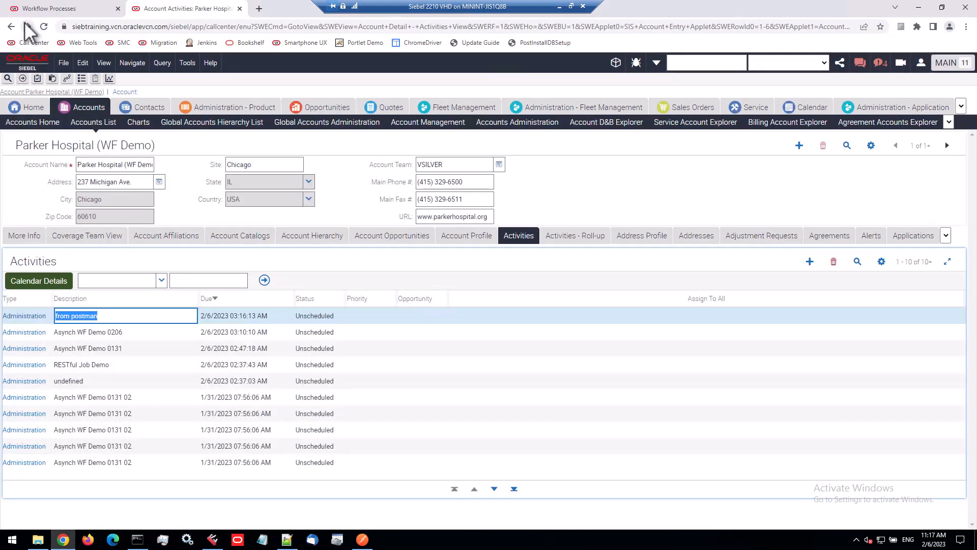
pyautogui.click(35, 9)
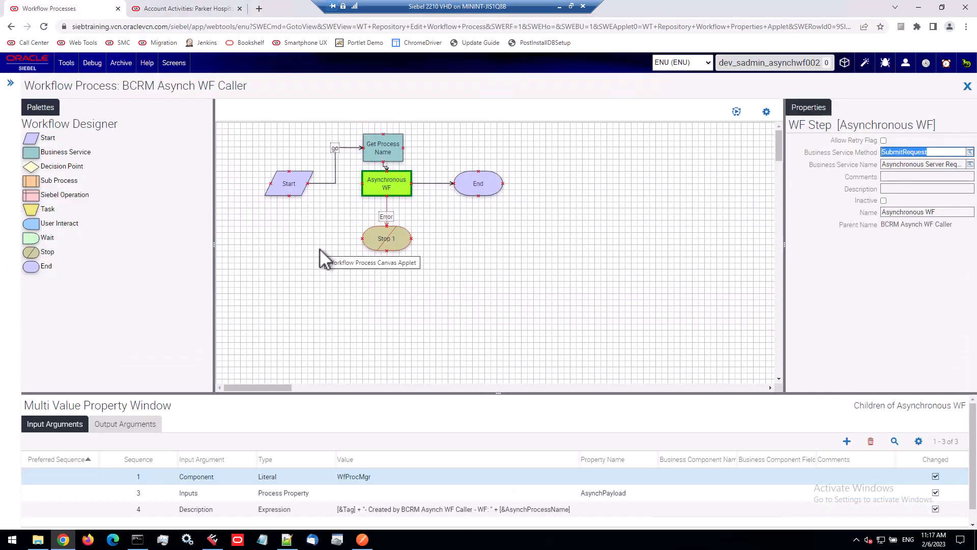